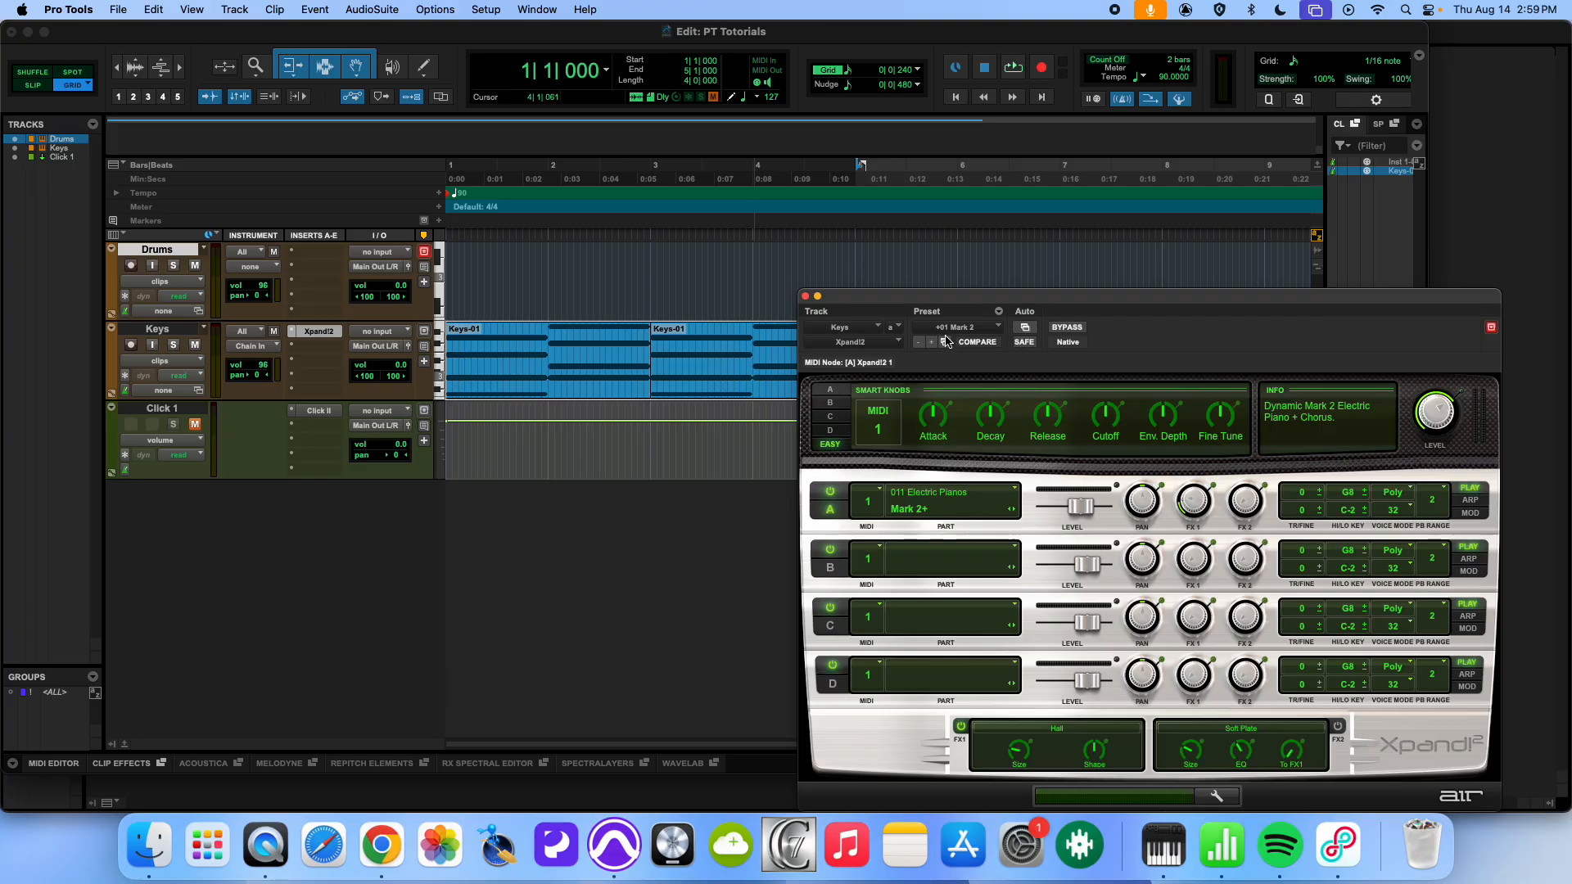
- Look over the Xpand!2 preset categories on the Keys track and close the plug-in window
click(961, 332)
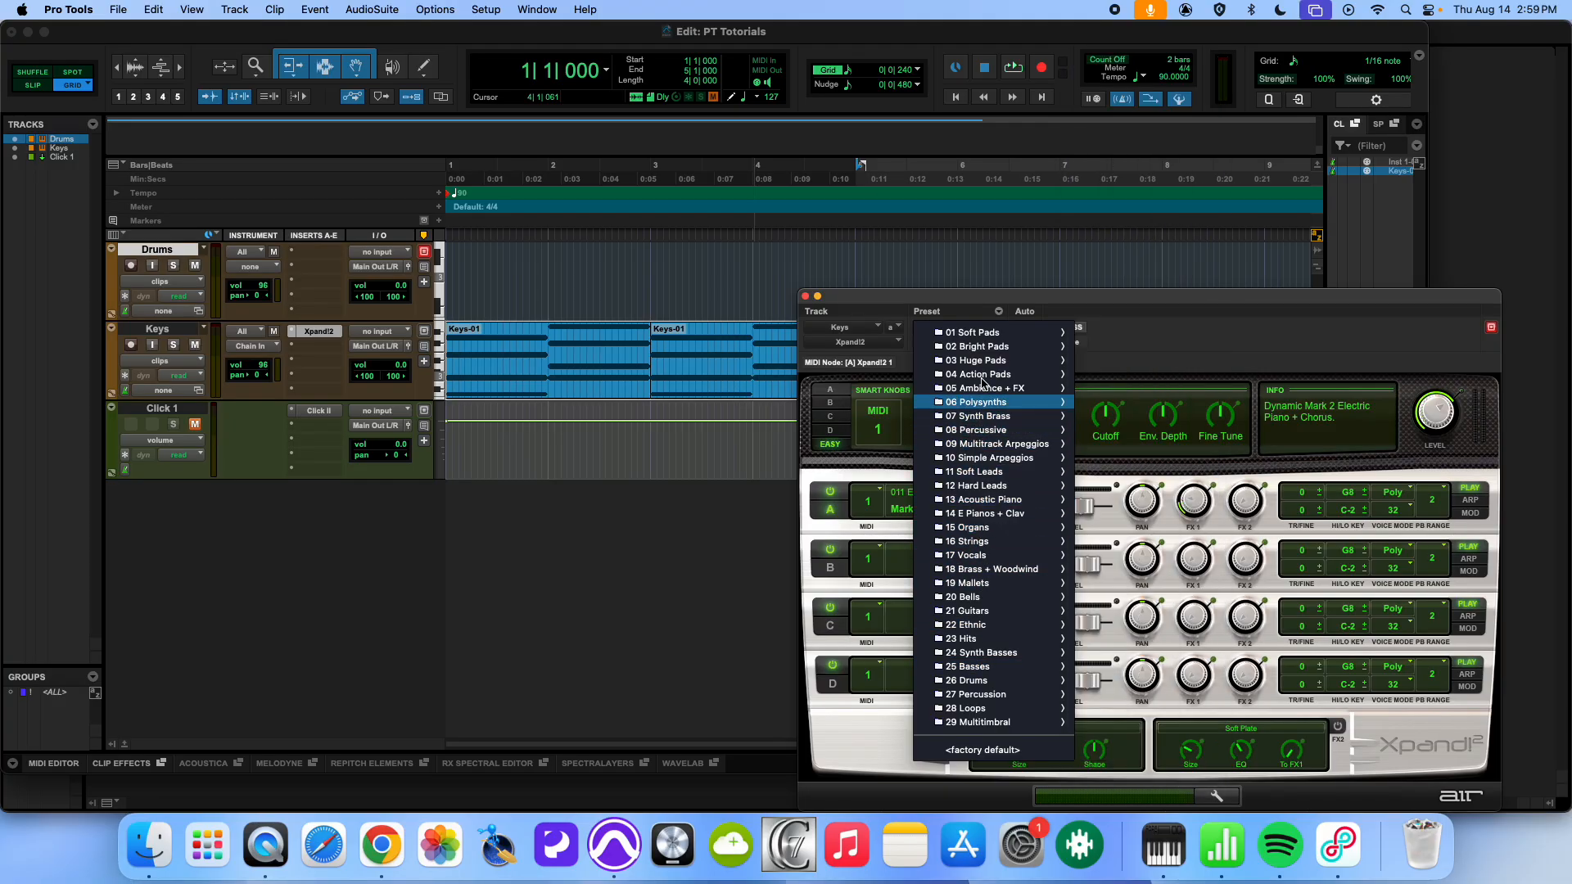
click(520, 293)
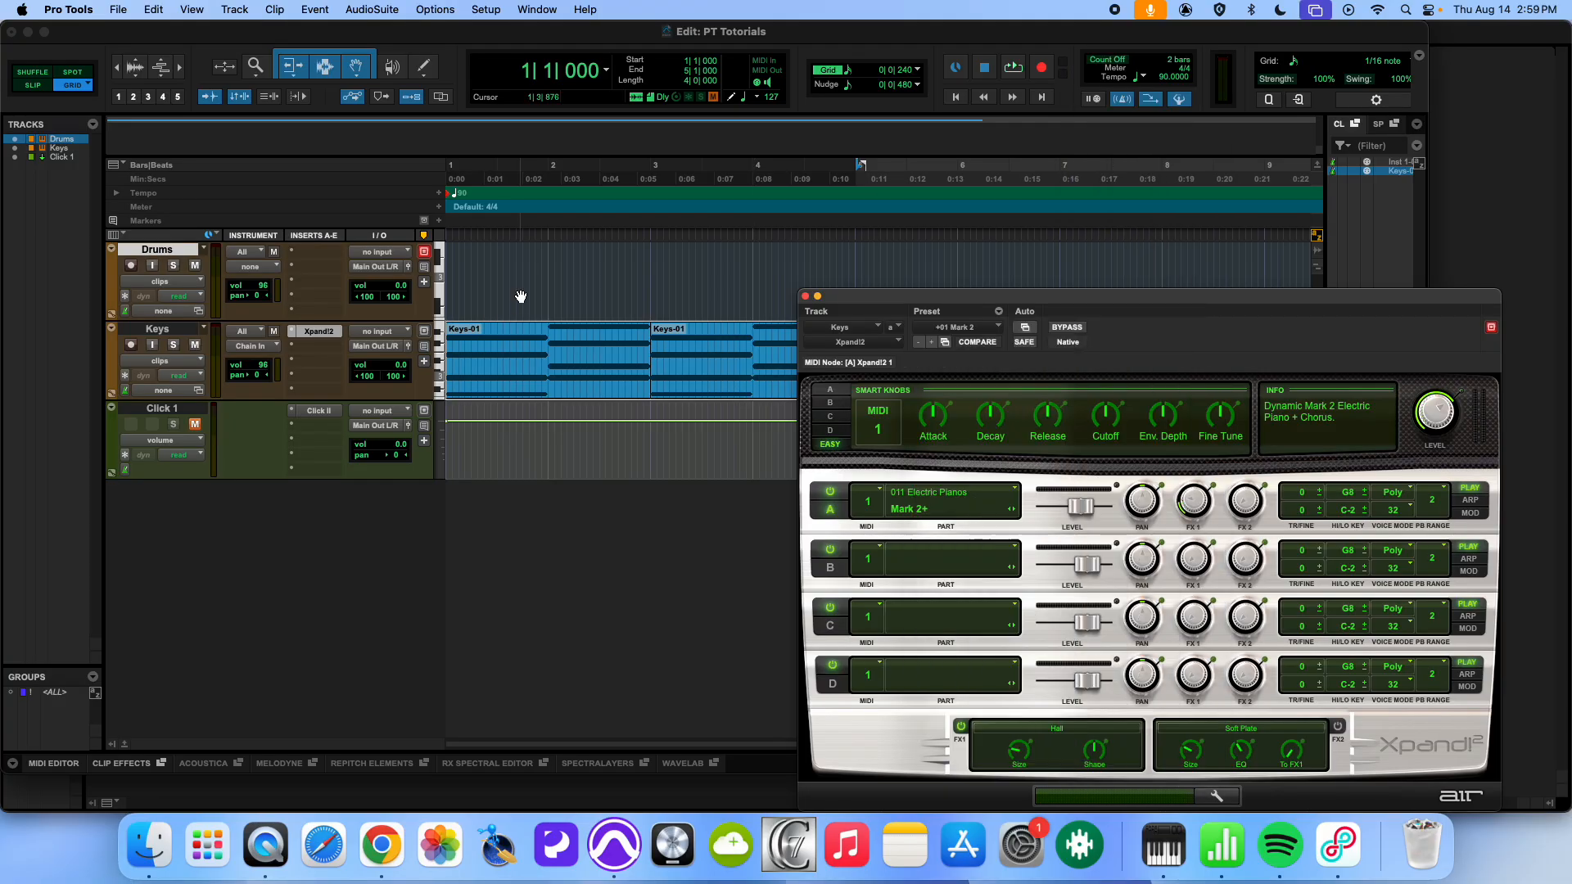
click(807, 298)
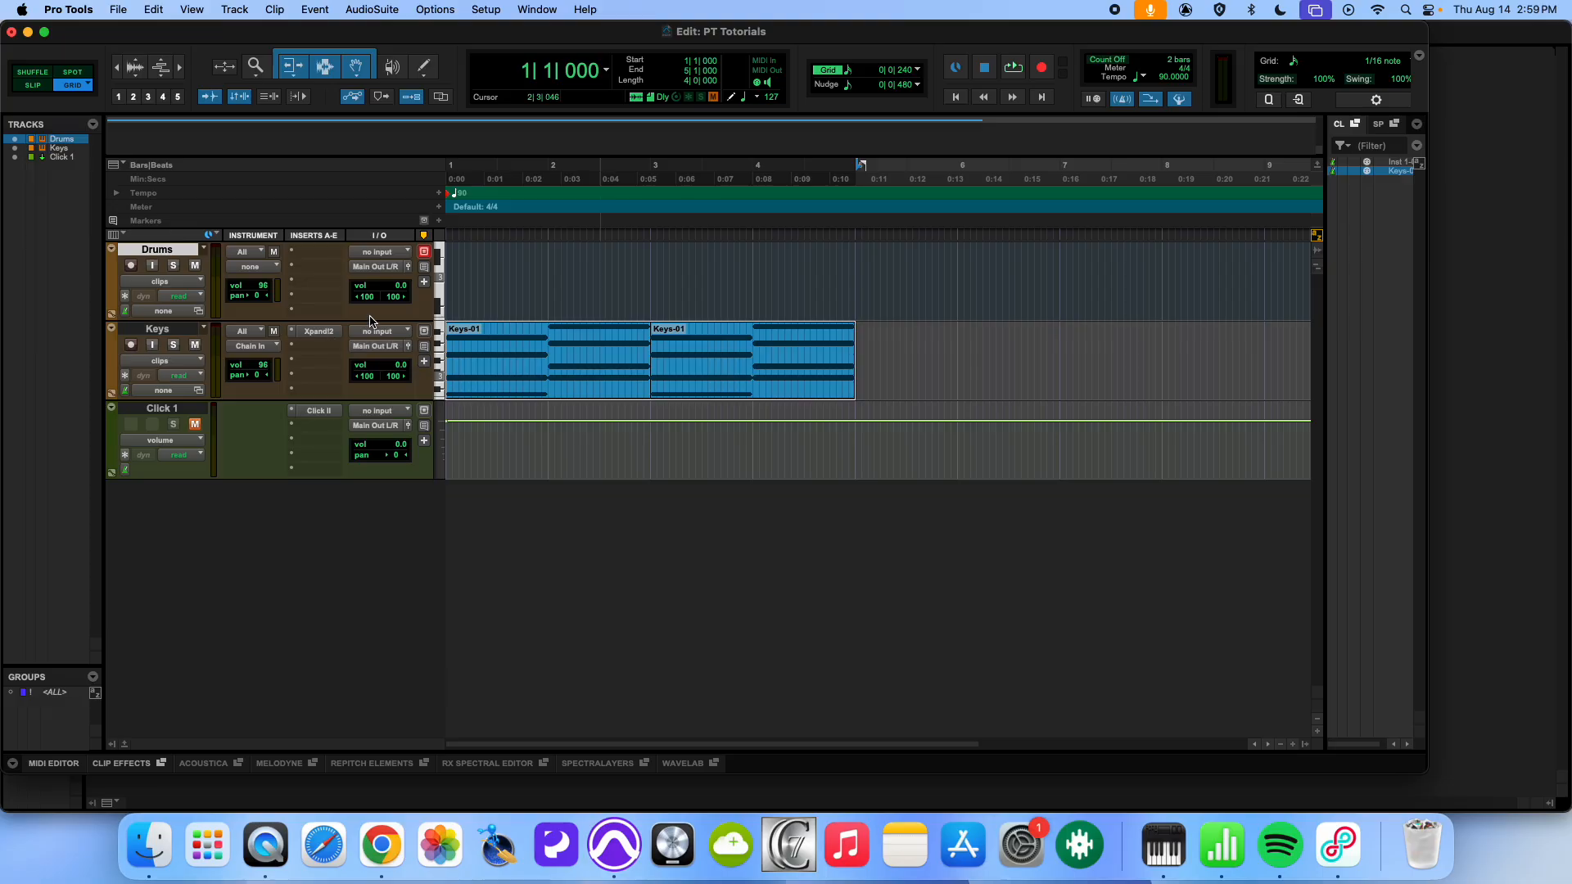
- Insert the Battery 4 (stereo) instrument on the Drums track and move its window clear of the screen edge
click(314, 255)
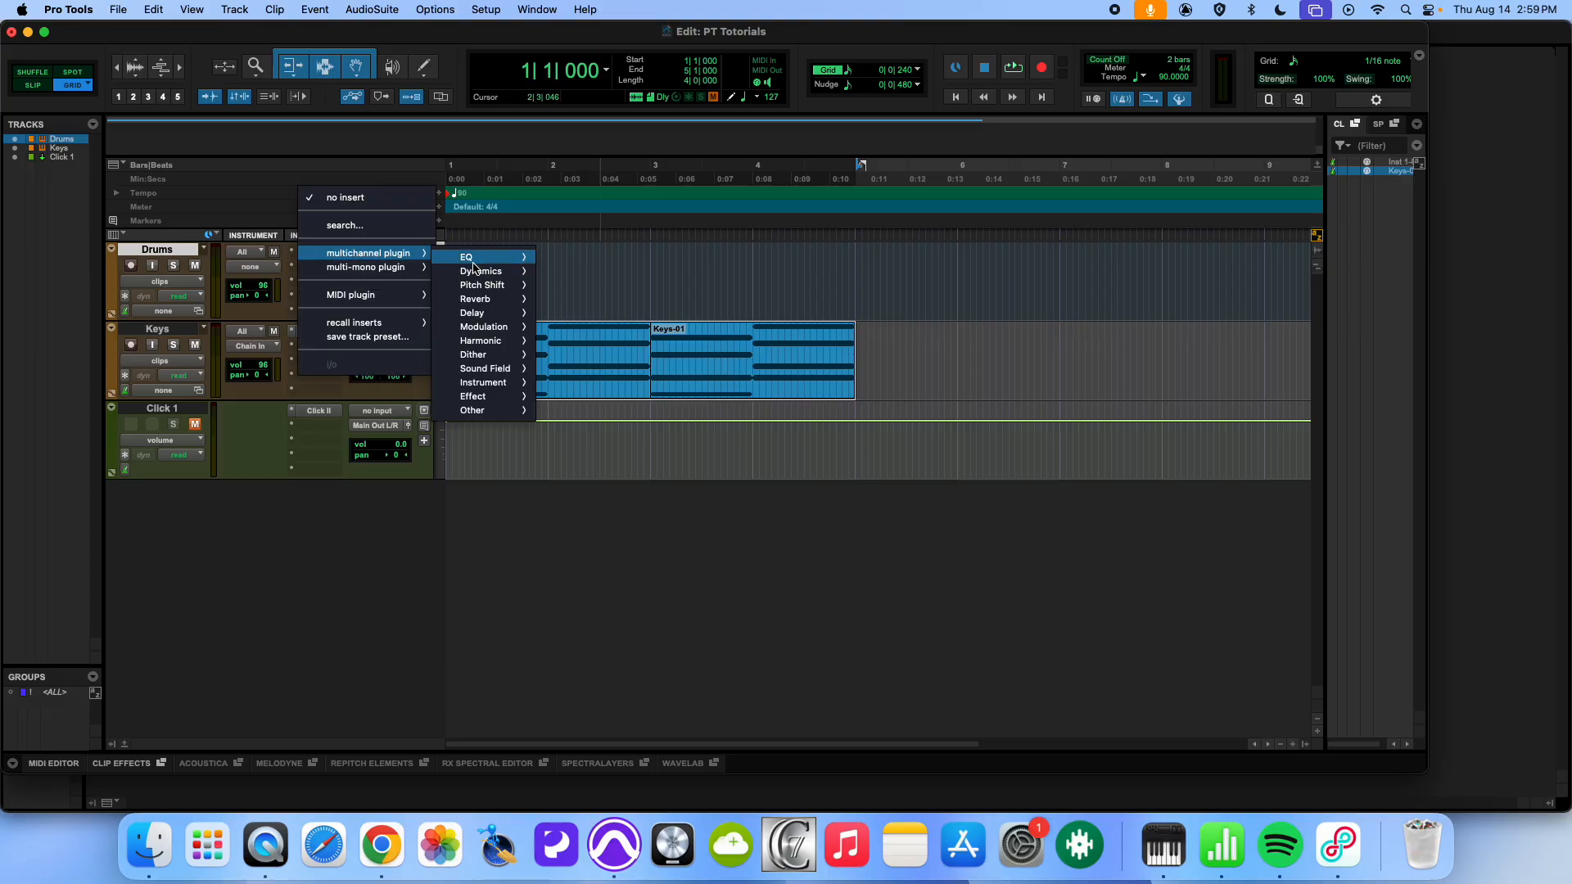
mouse_move(480, 388)
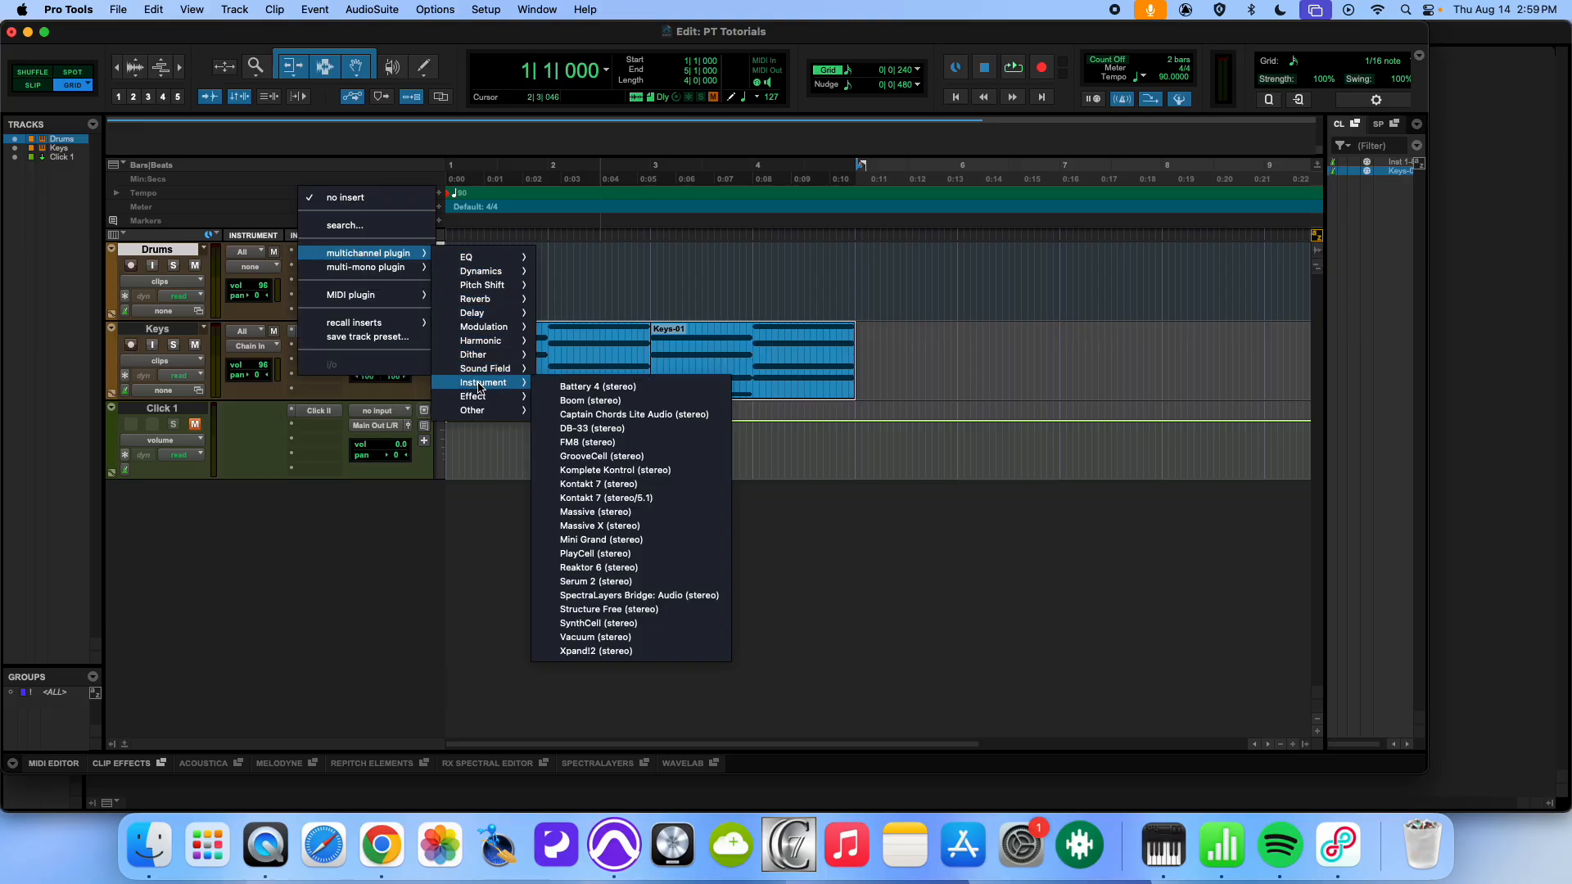
click(600, 394)
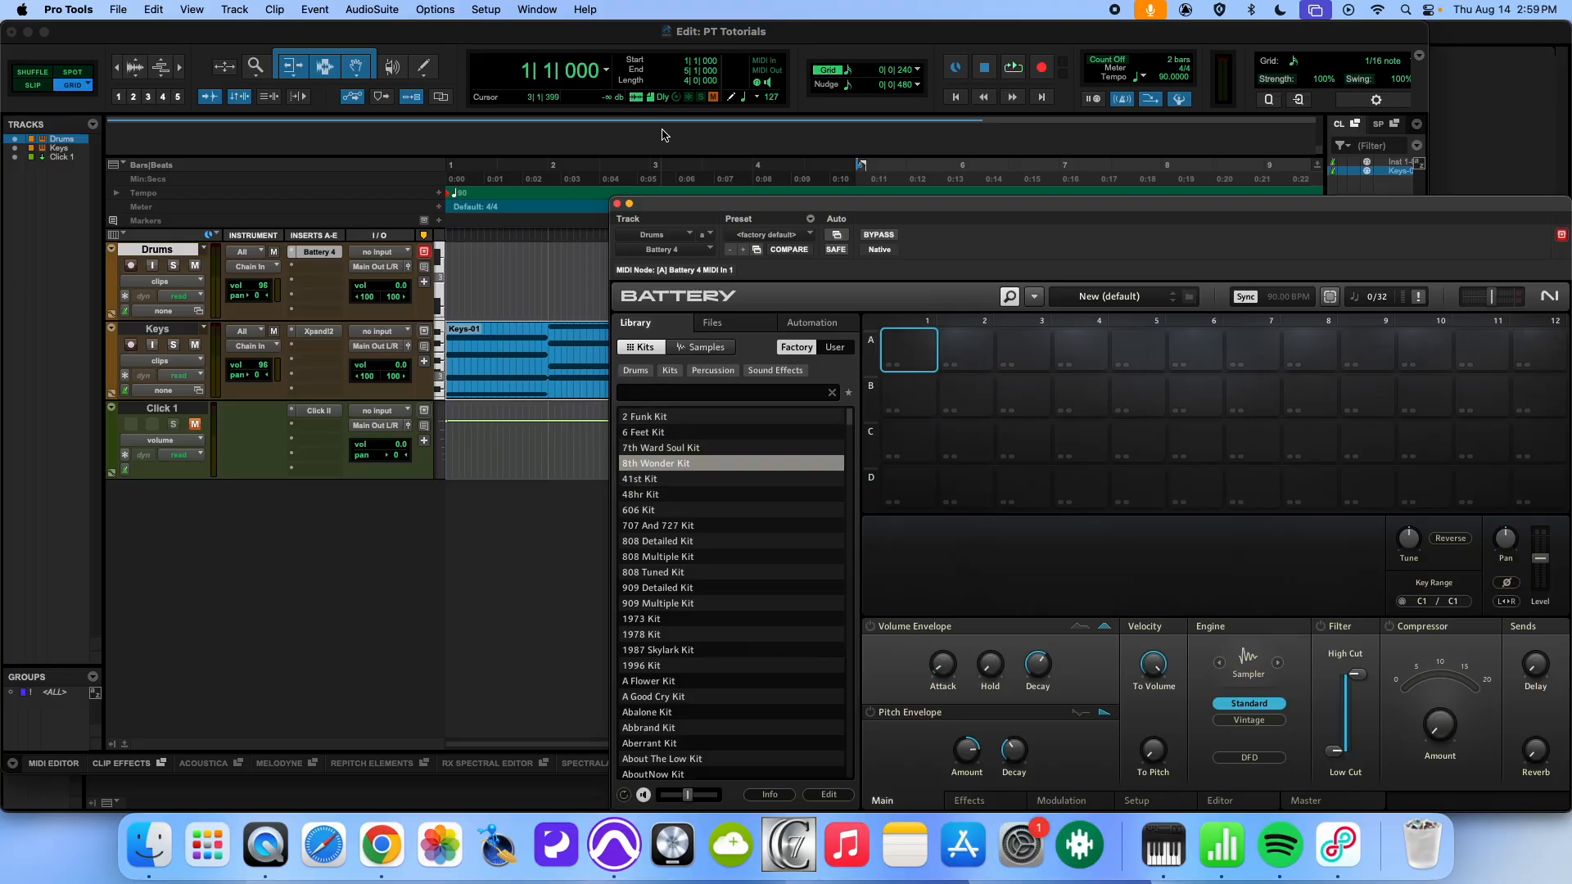
drag(682, 218, 555, 84)
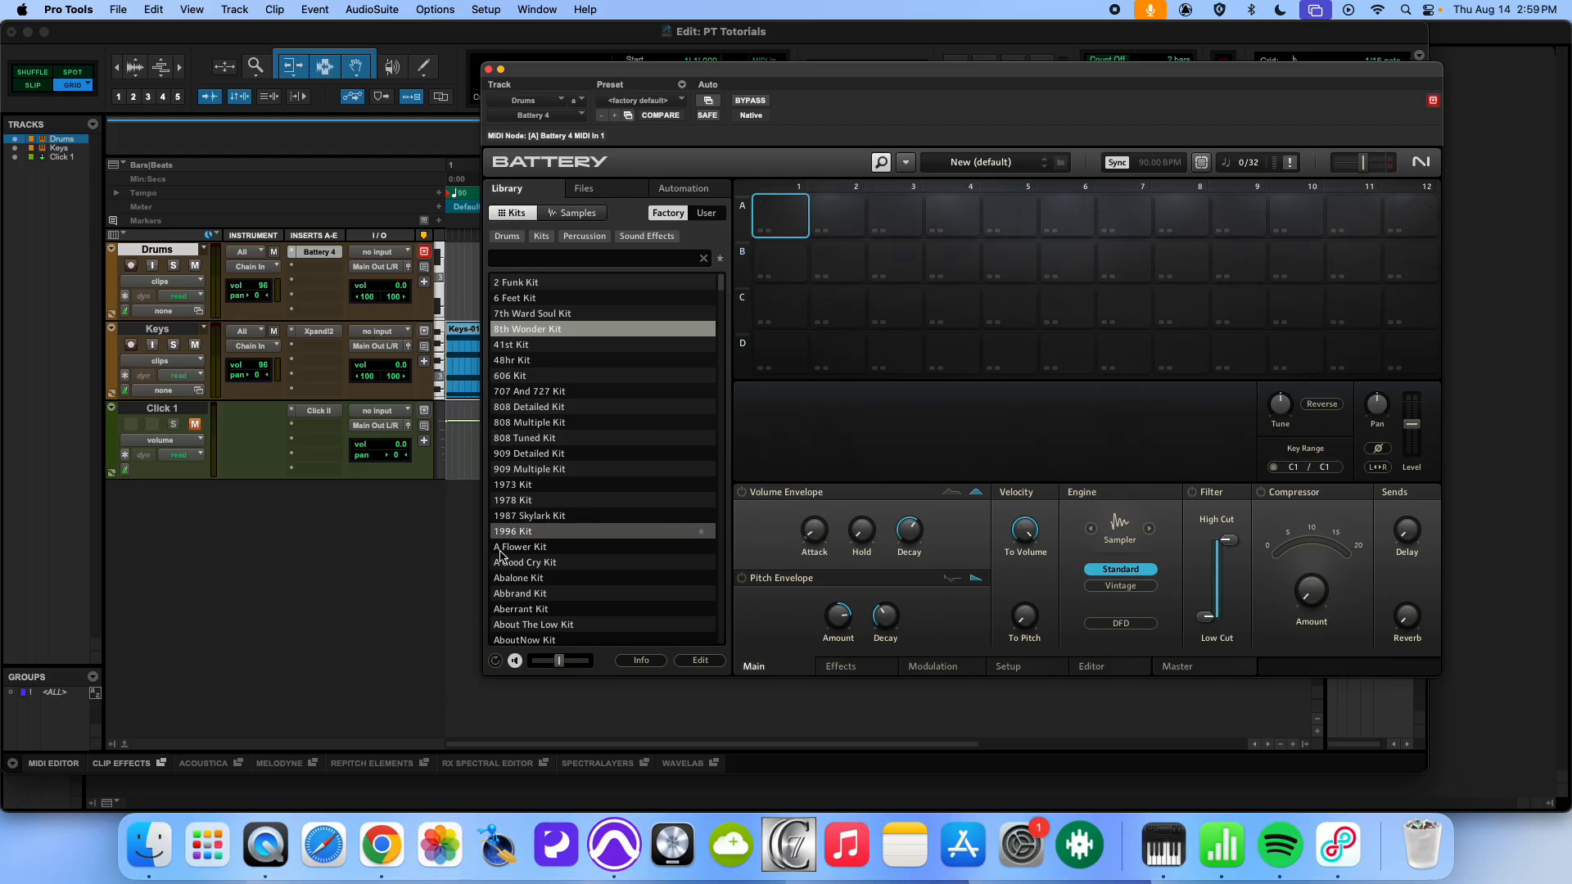
- Load the 2 Funk Kit in Battery and audition one of its cells
double_click(520, 284)
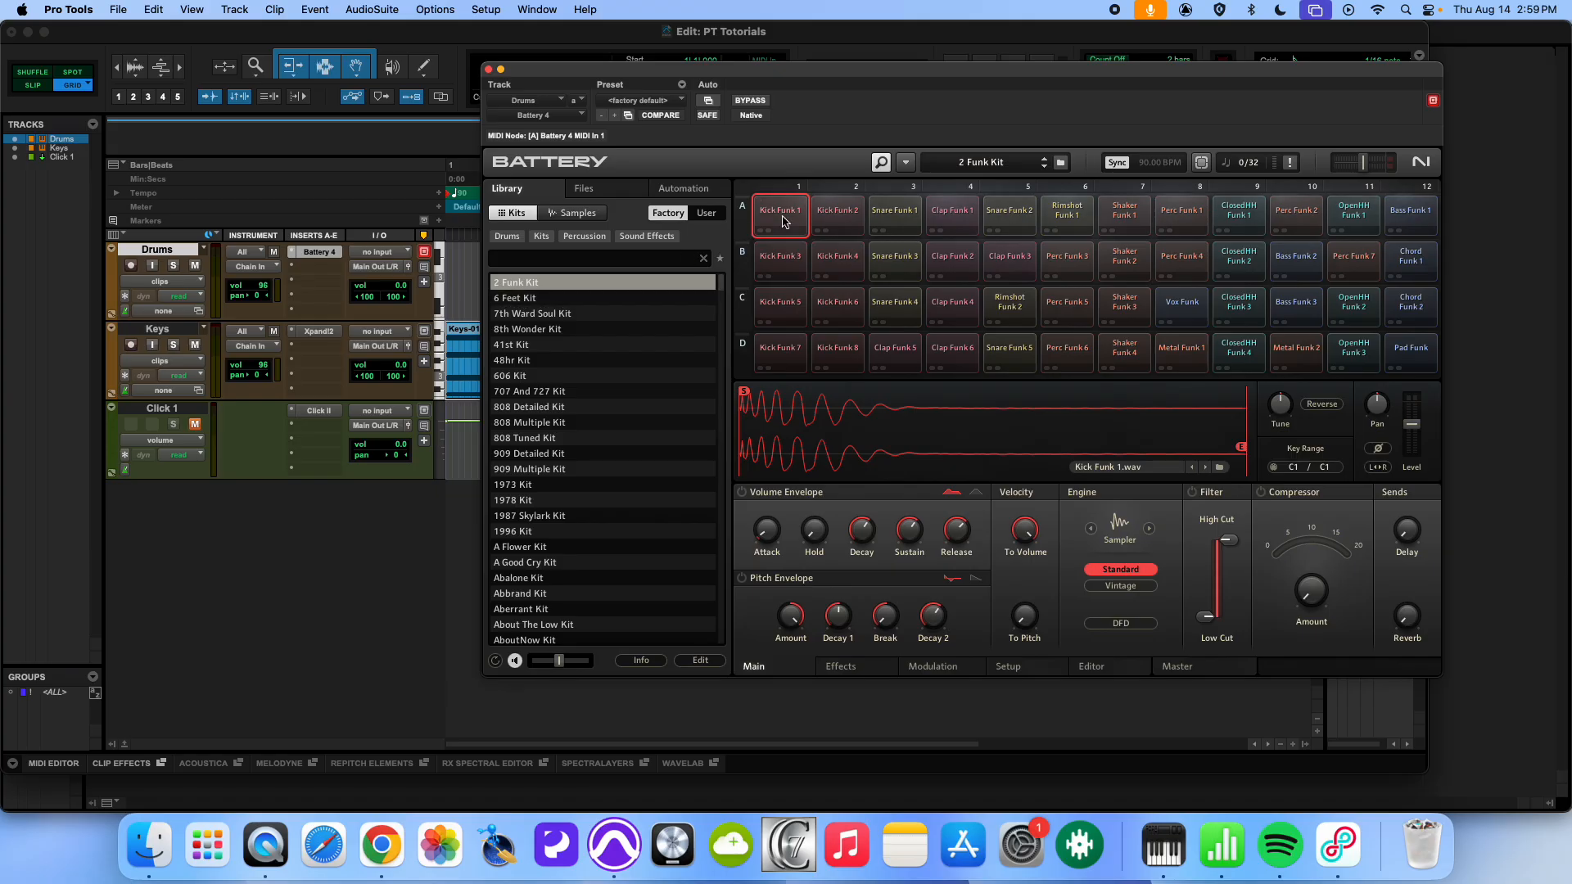
click(952, 260)
- Load the 6 Feet Kit in Battery and audition its Blox, OpenHH, Kick and Snare cells
double_click(537, 300)
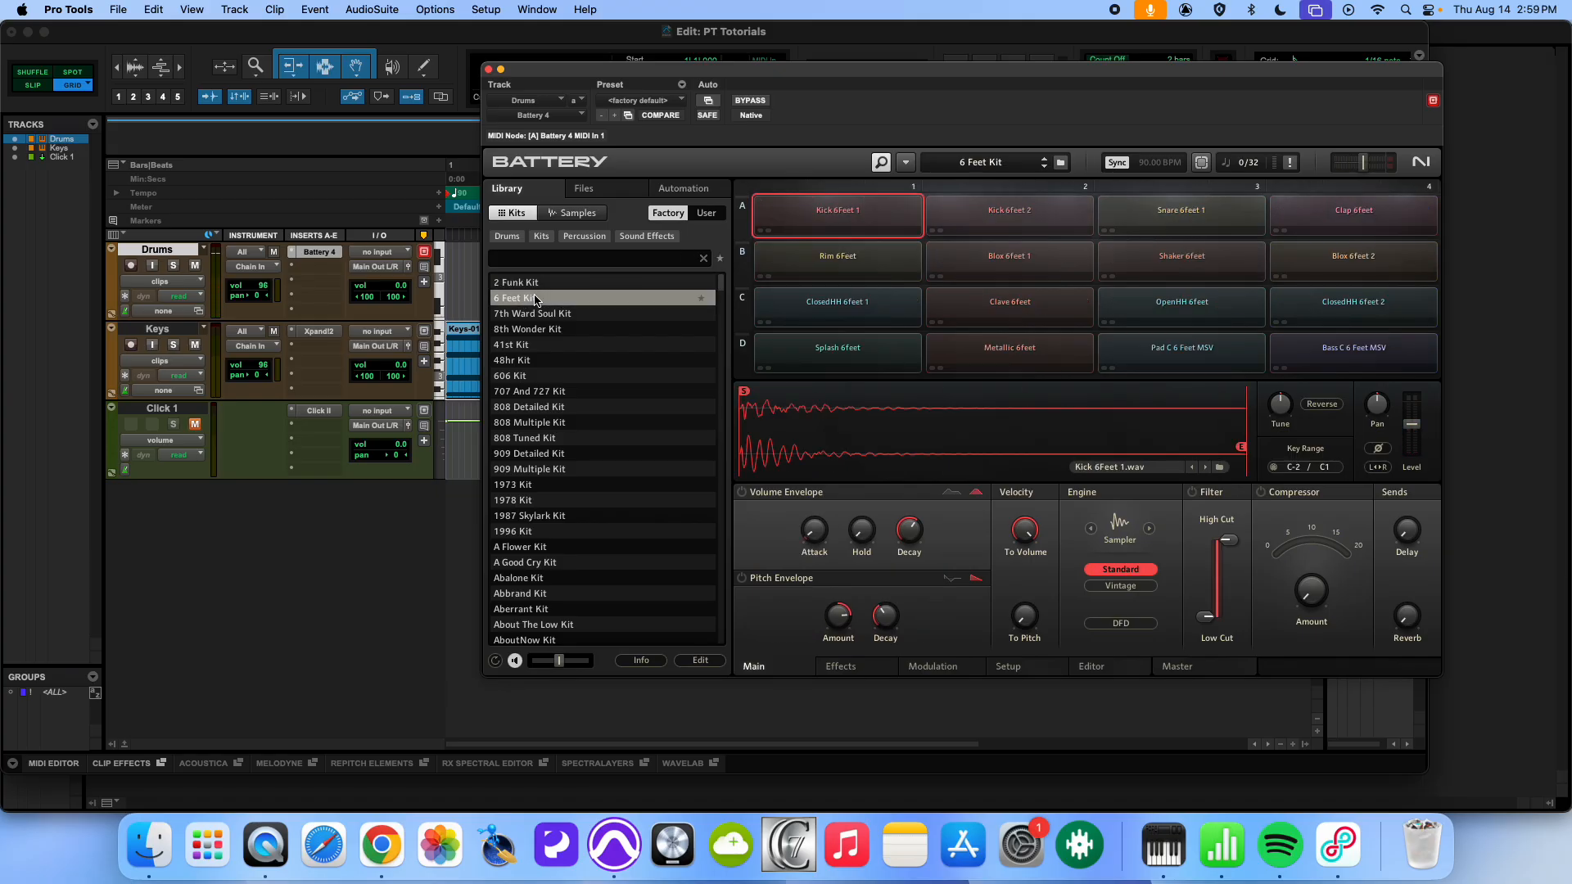
click(1003, 260)
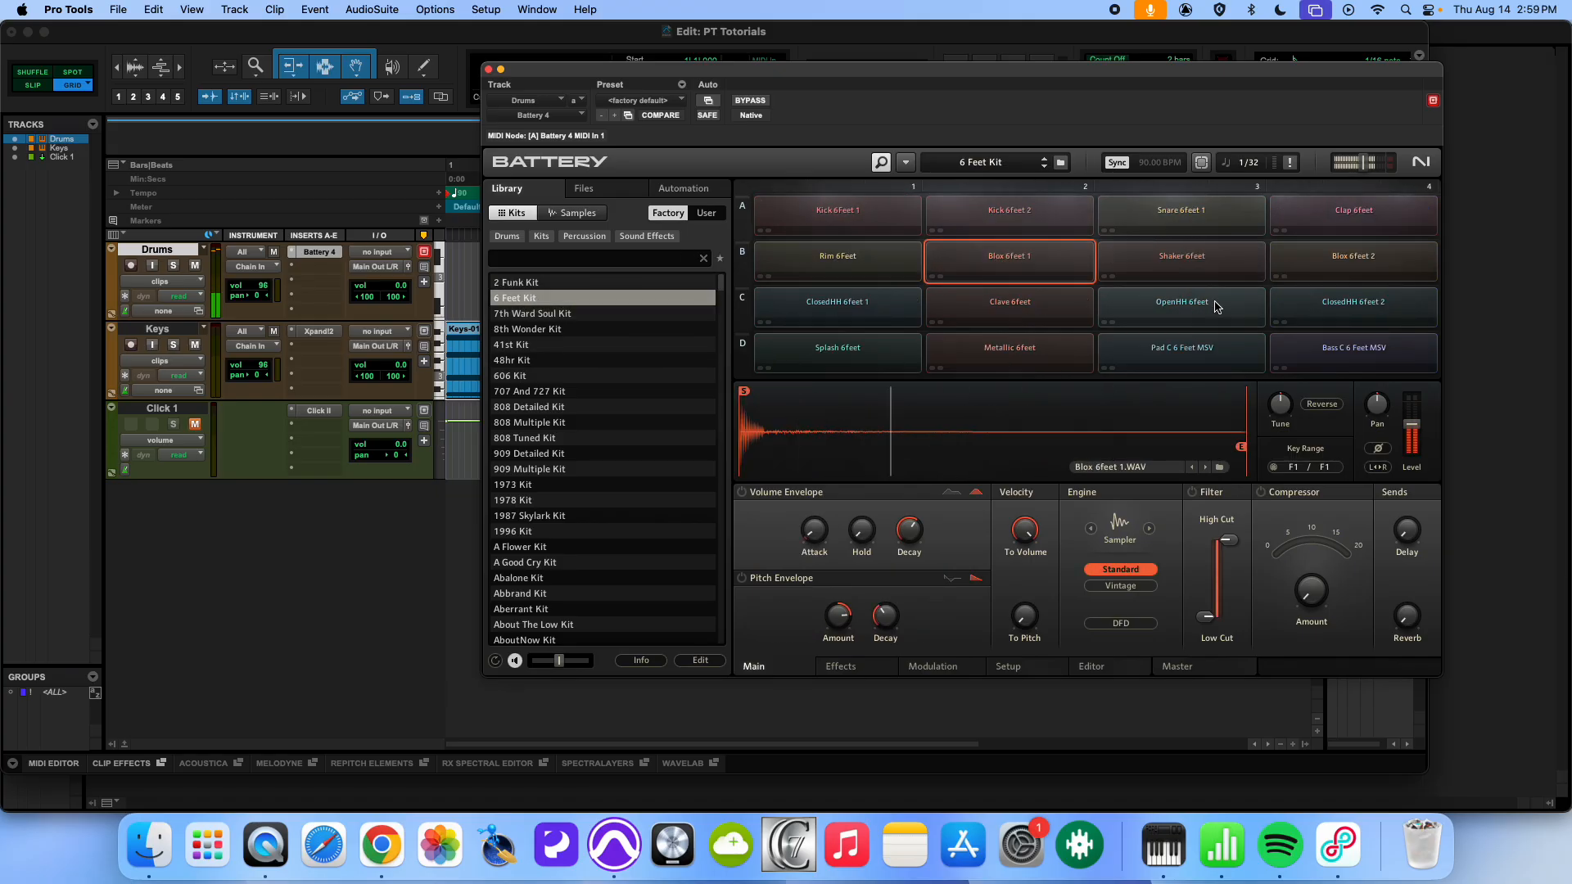
click(1203, 303)
click(837, 214)
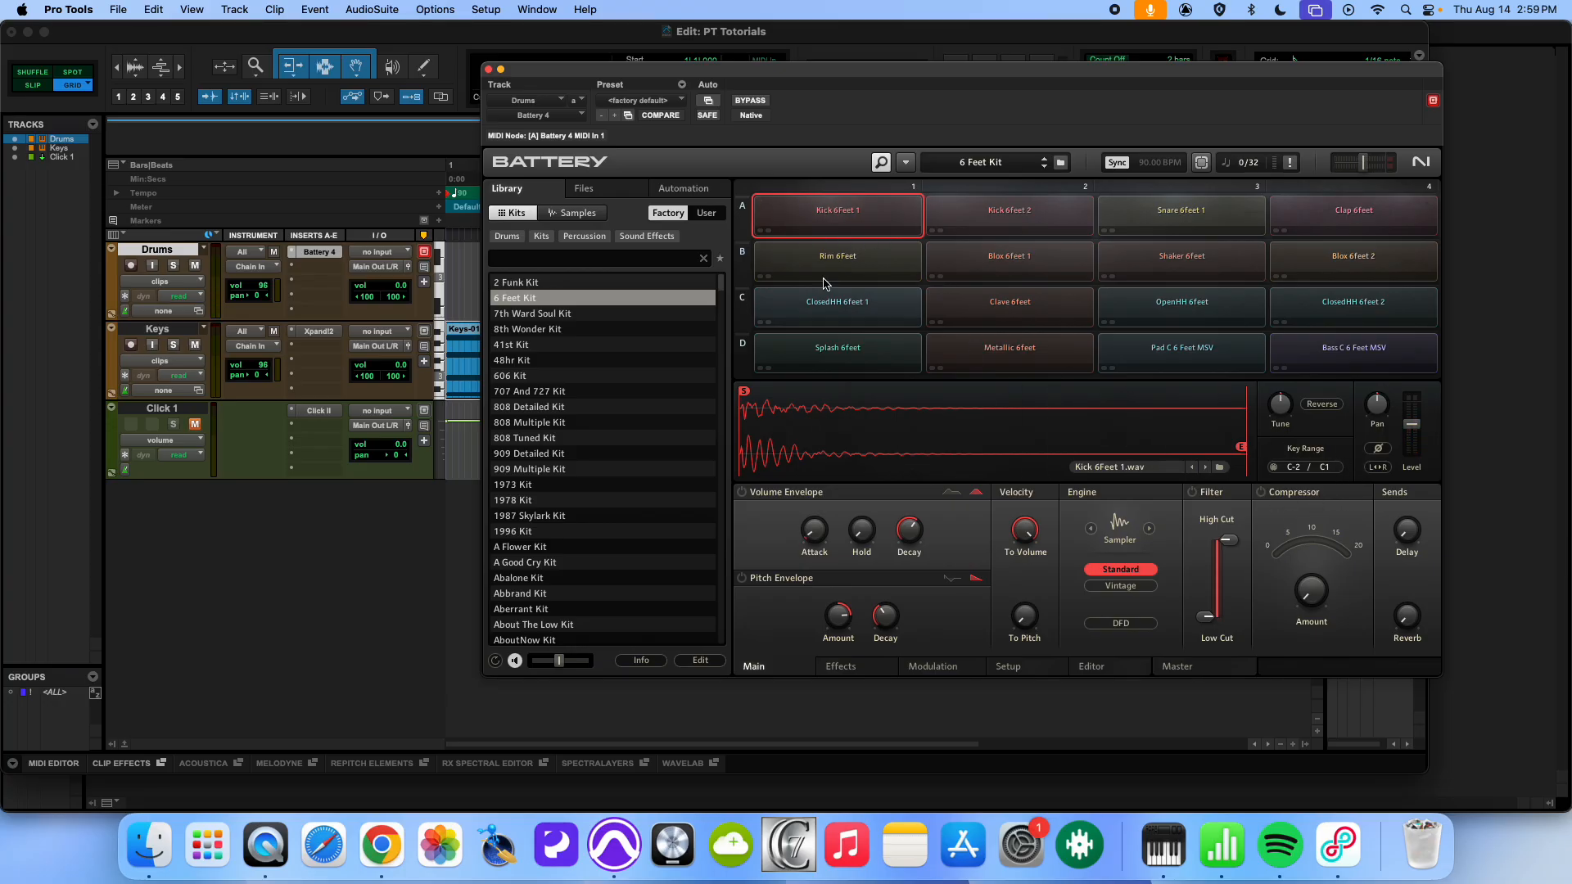
click(821, 229)
click(829, 221)
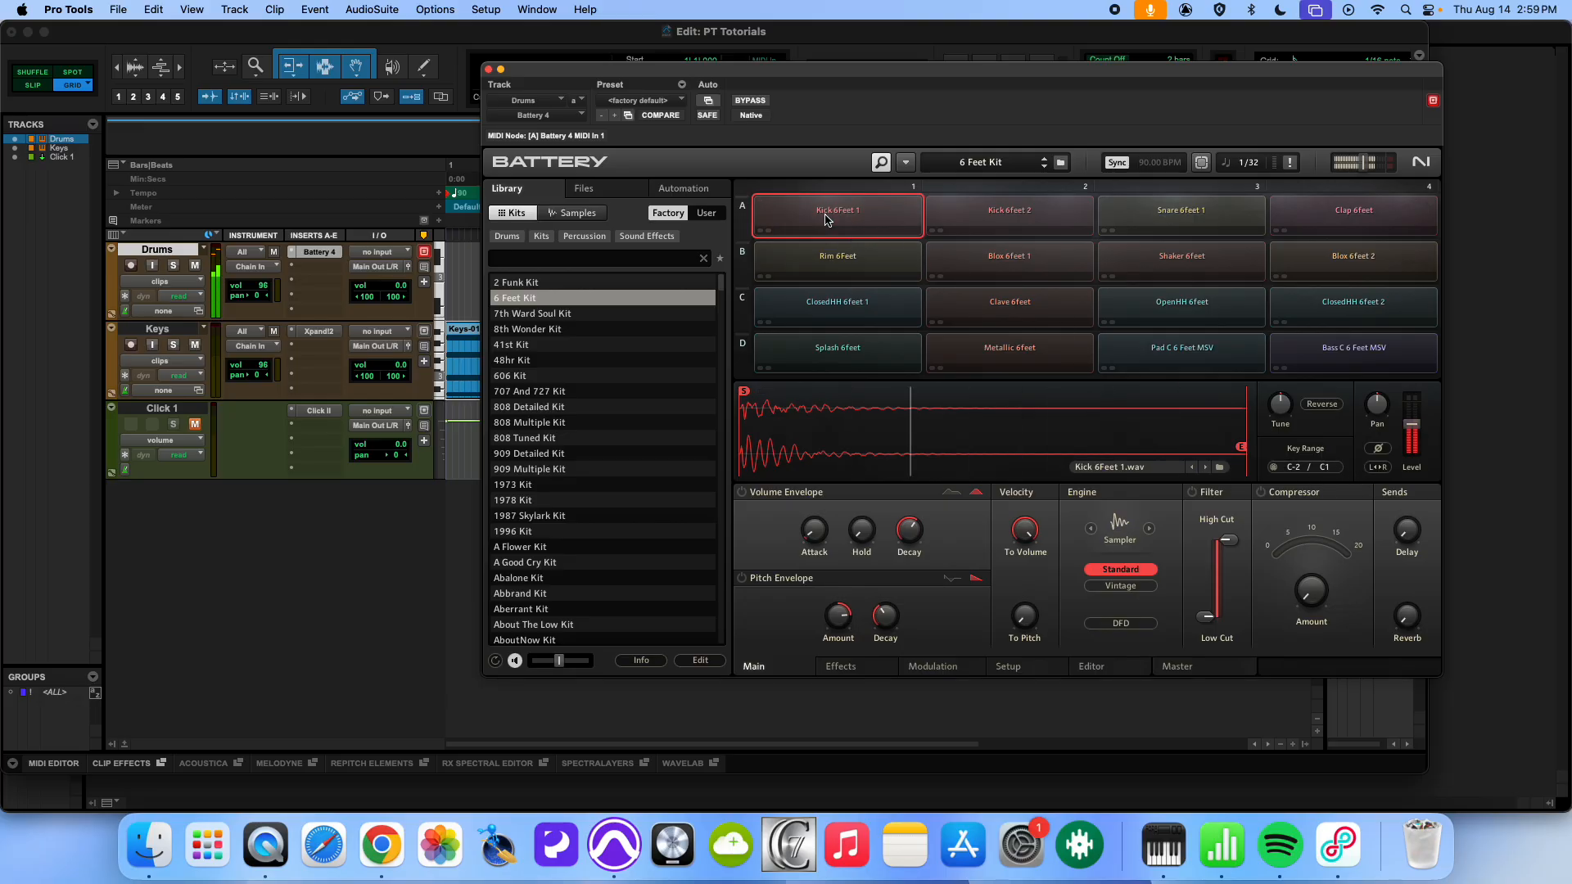
click(984, 224)
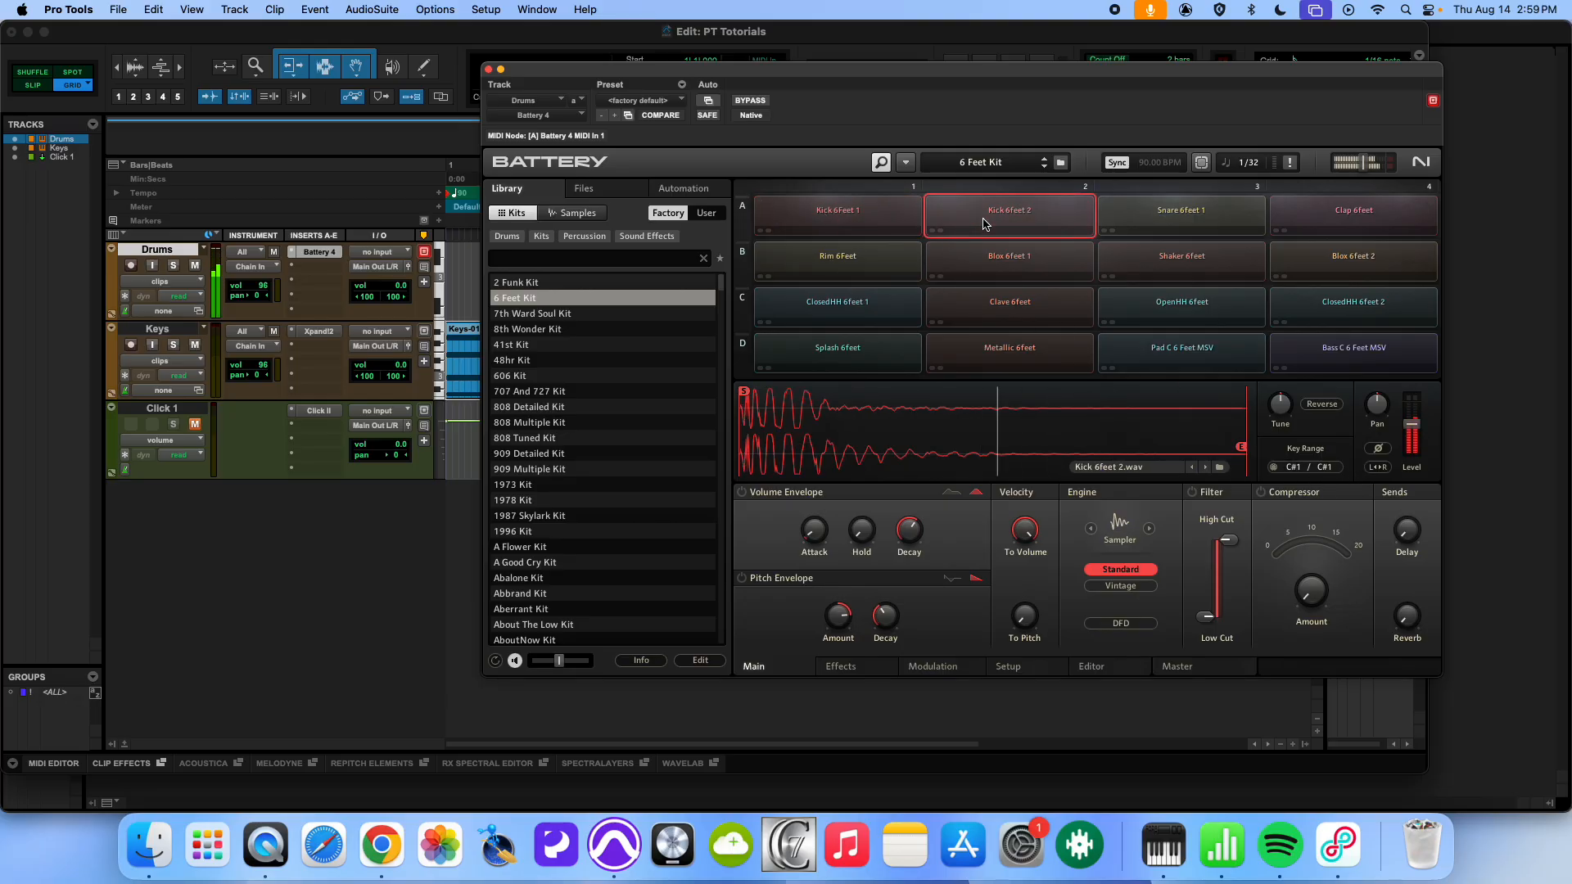
click(1168, 216)
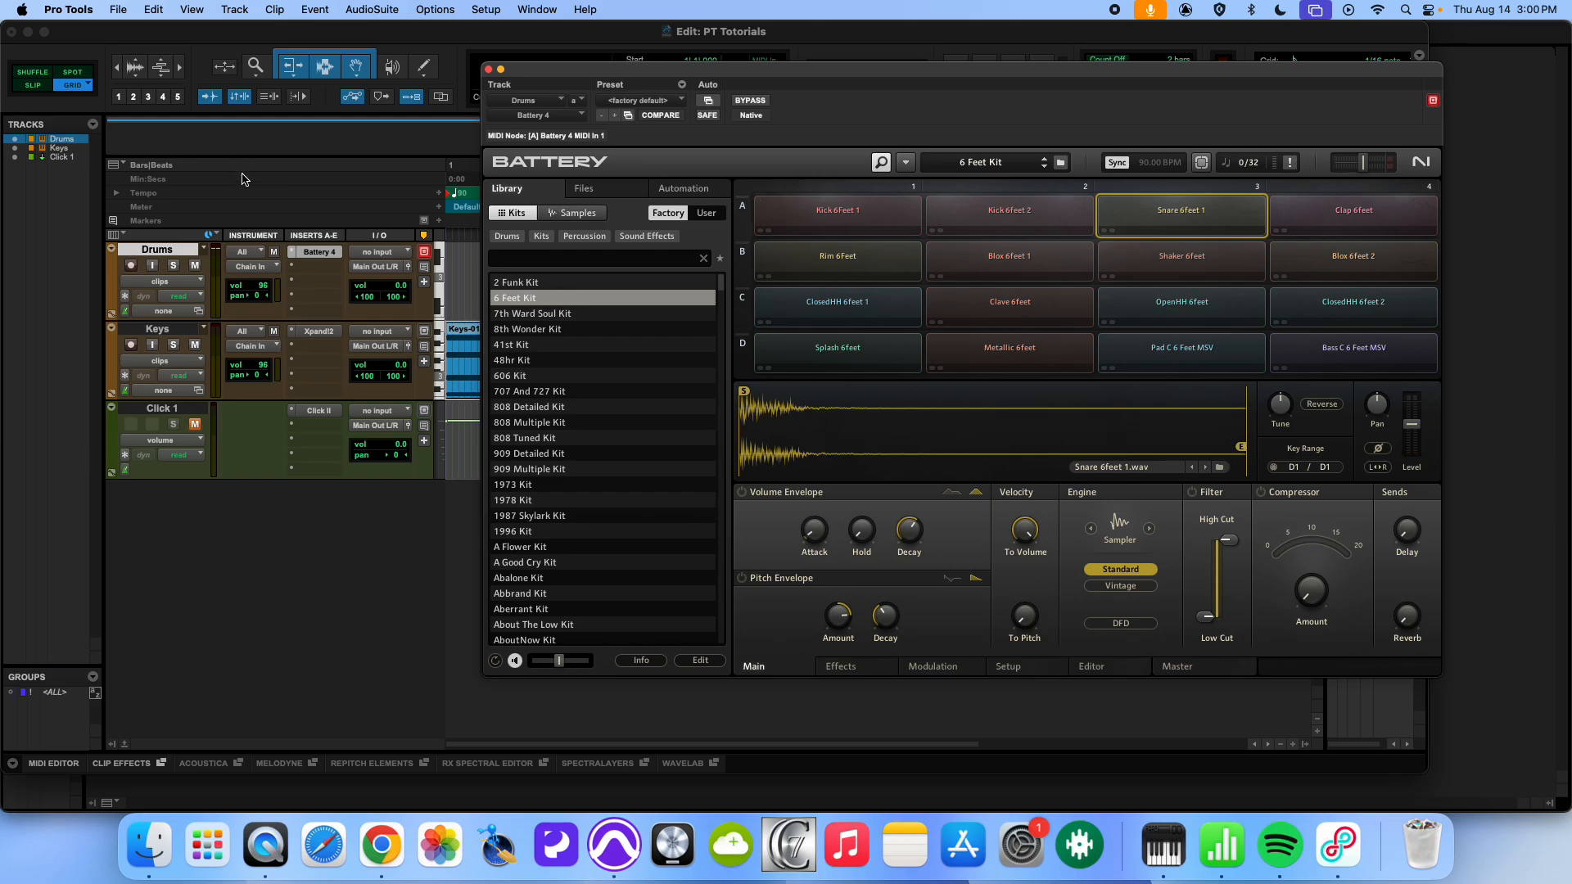
- Open the MIDI Editor, move the Battery window aside and show the Drums track's notes for editing
key(ctrl+equal)
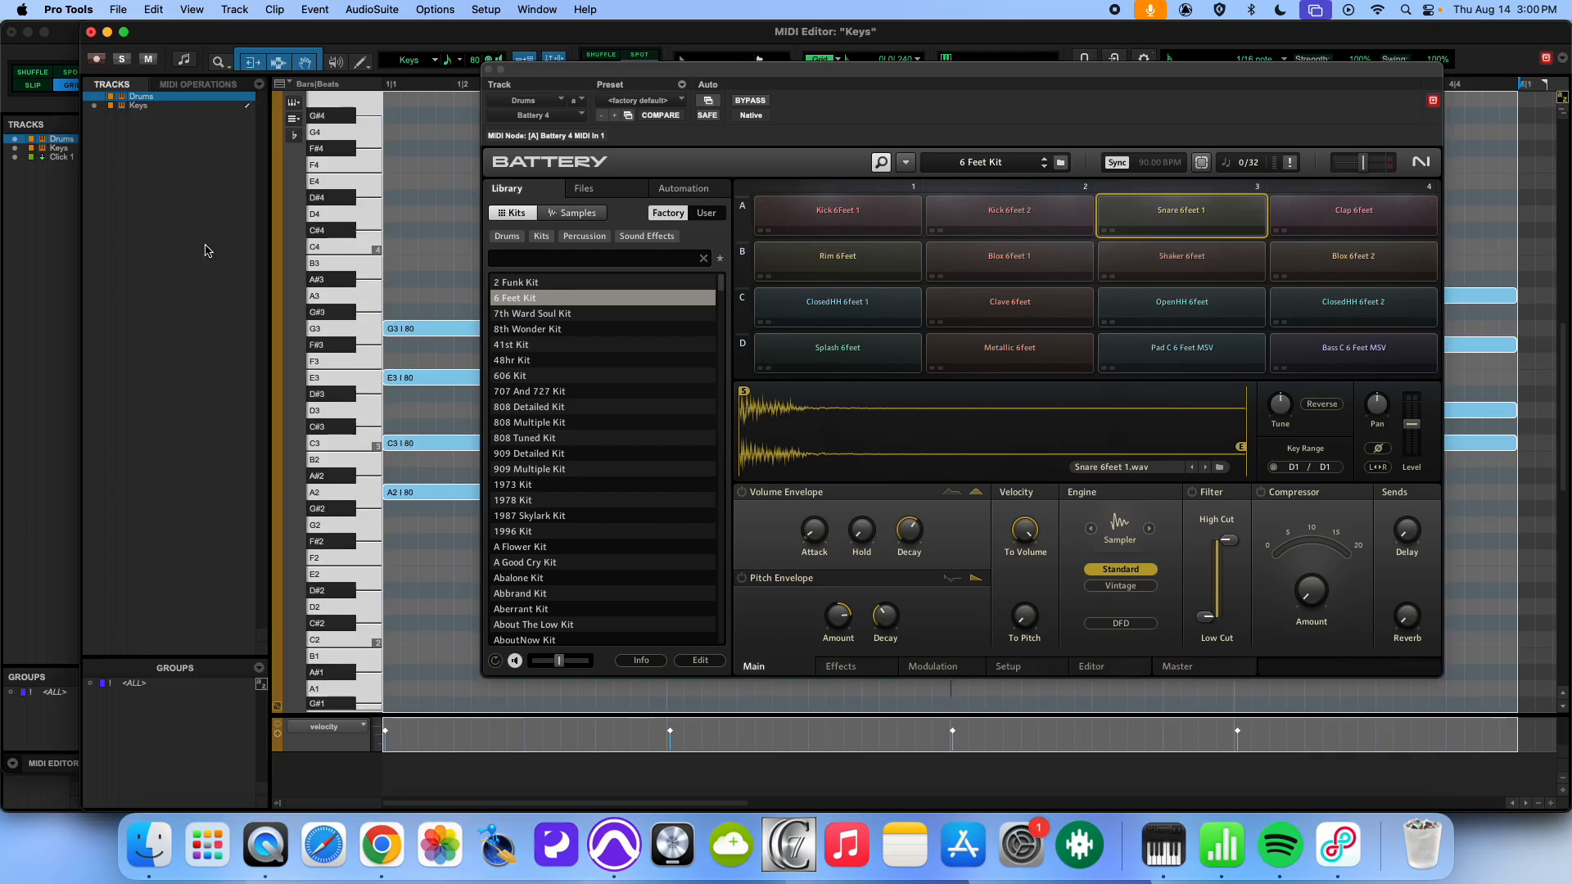
key(space)
drag(517, 75, 1013, 173)
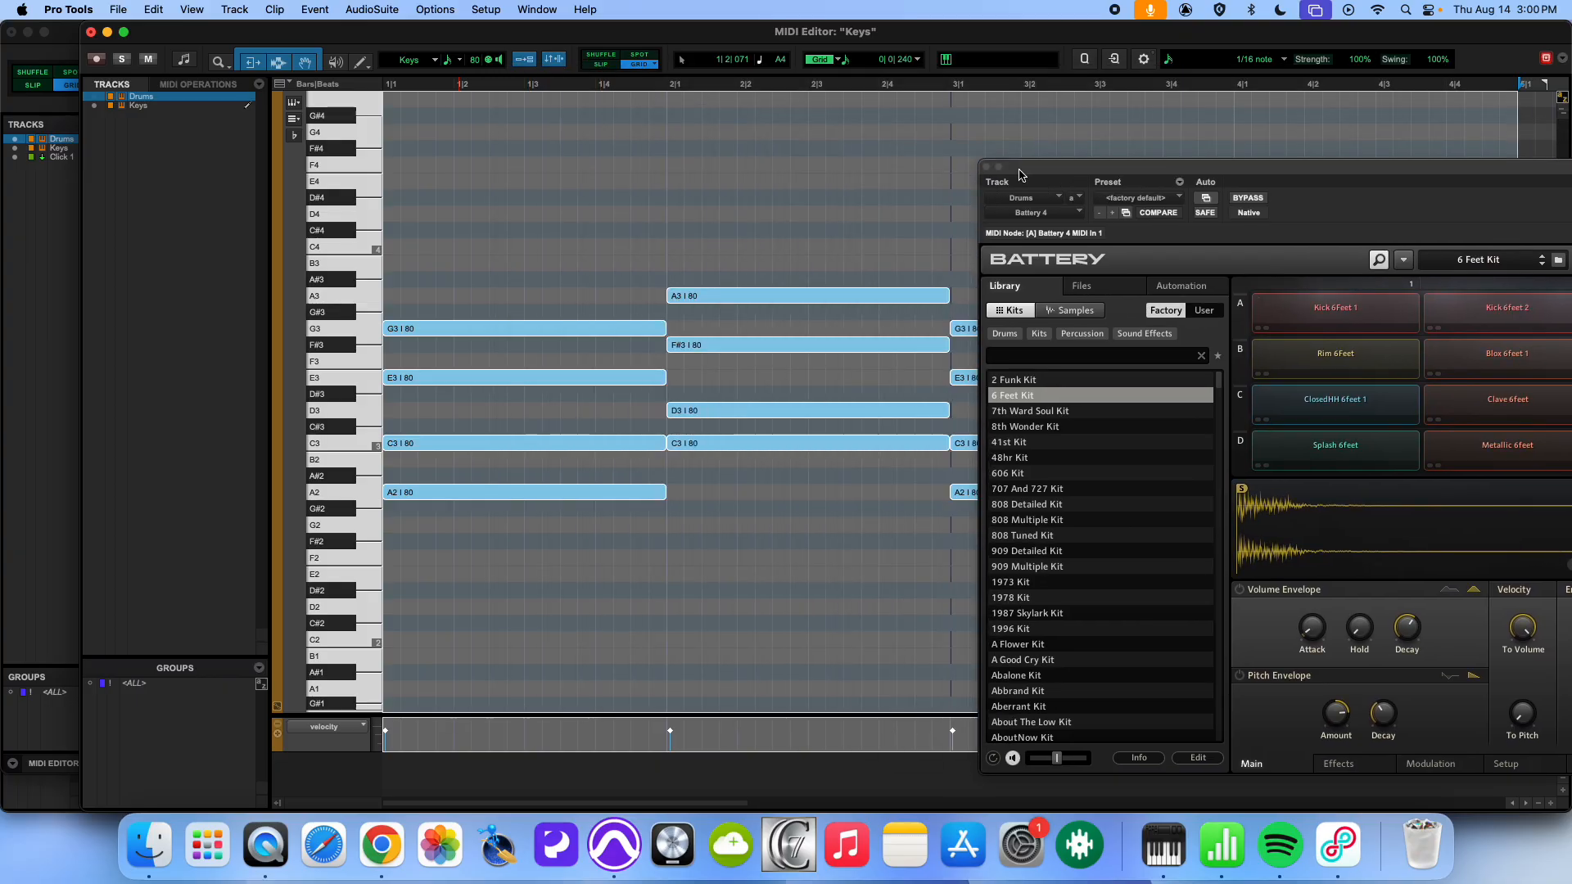
click(248, 97)
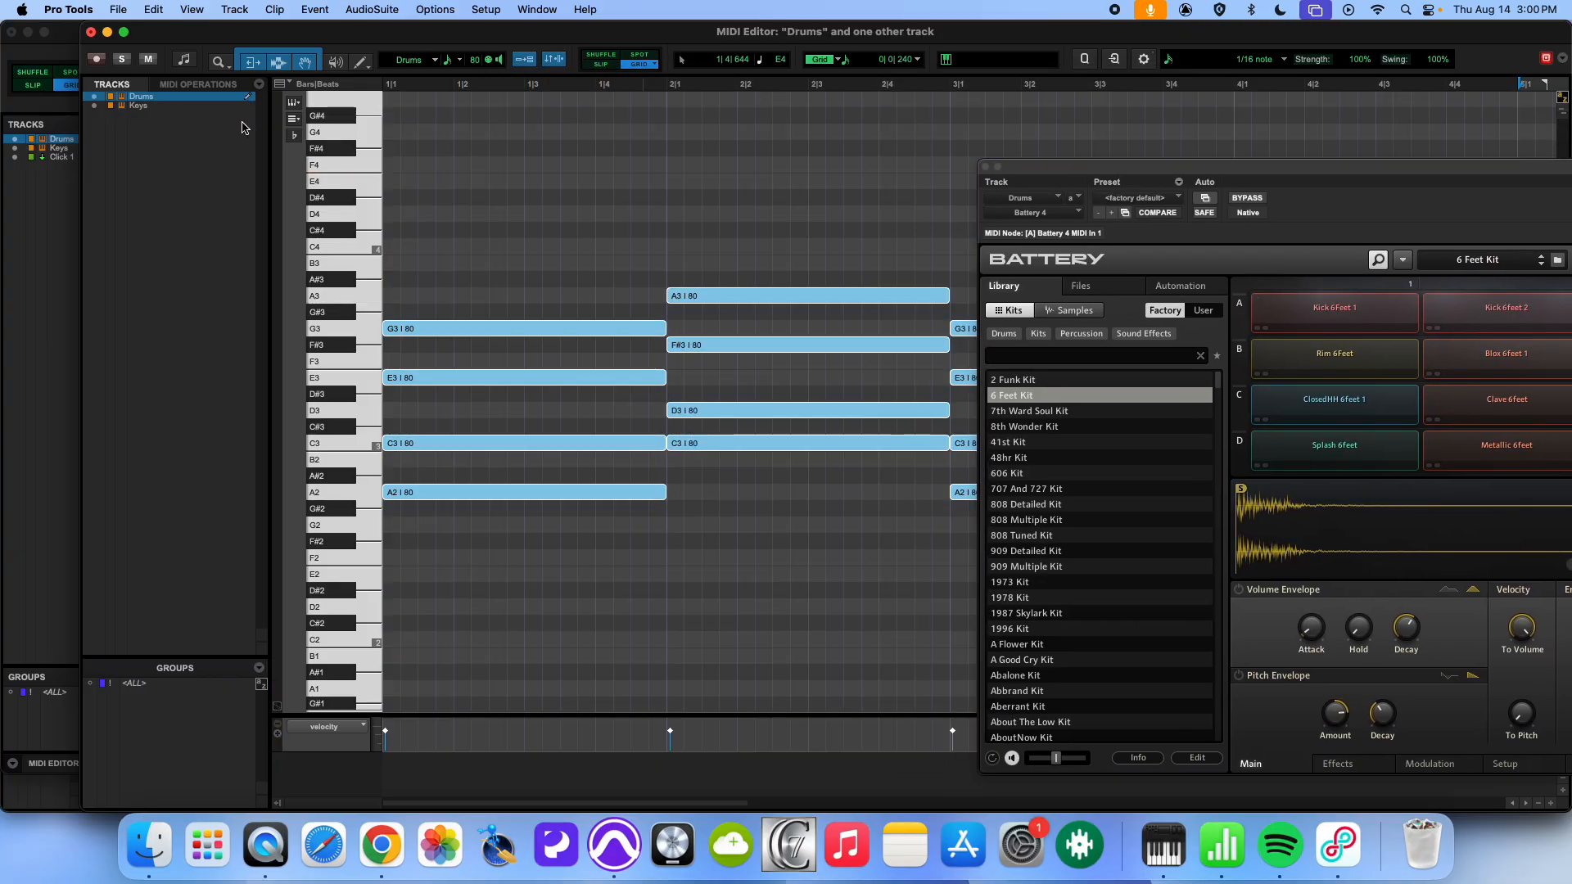
- Audition the lower octaves of the piano keyboard to find which keys trigger the drum kit
drag(342, 296, 353, 630)
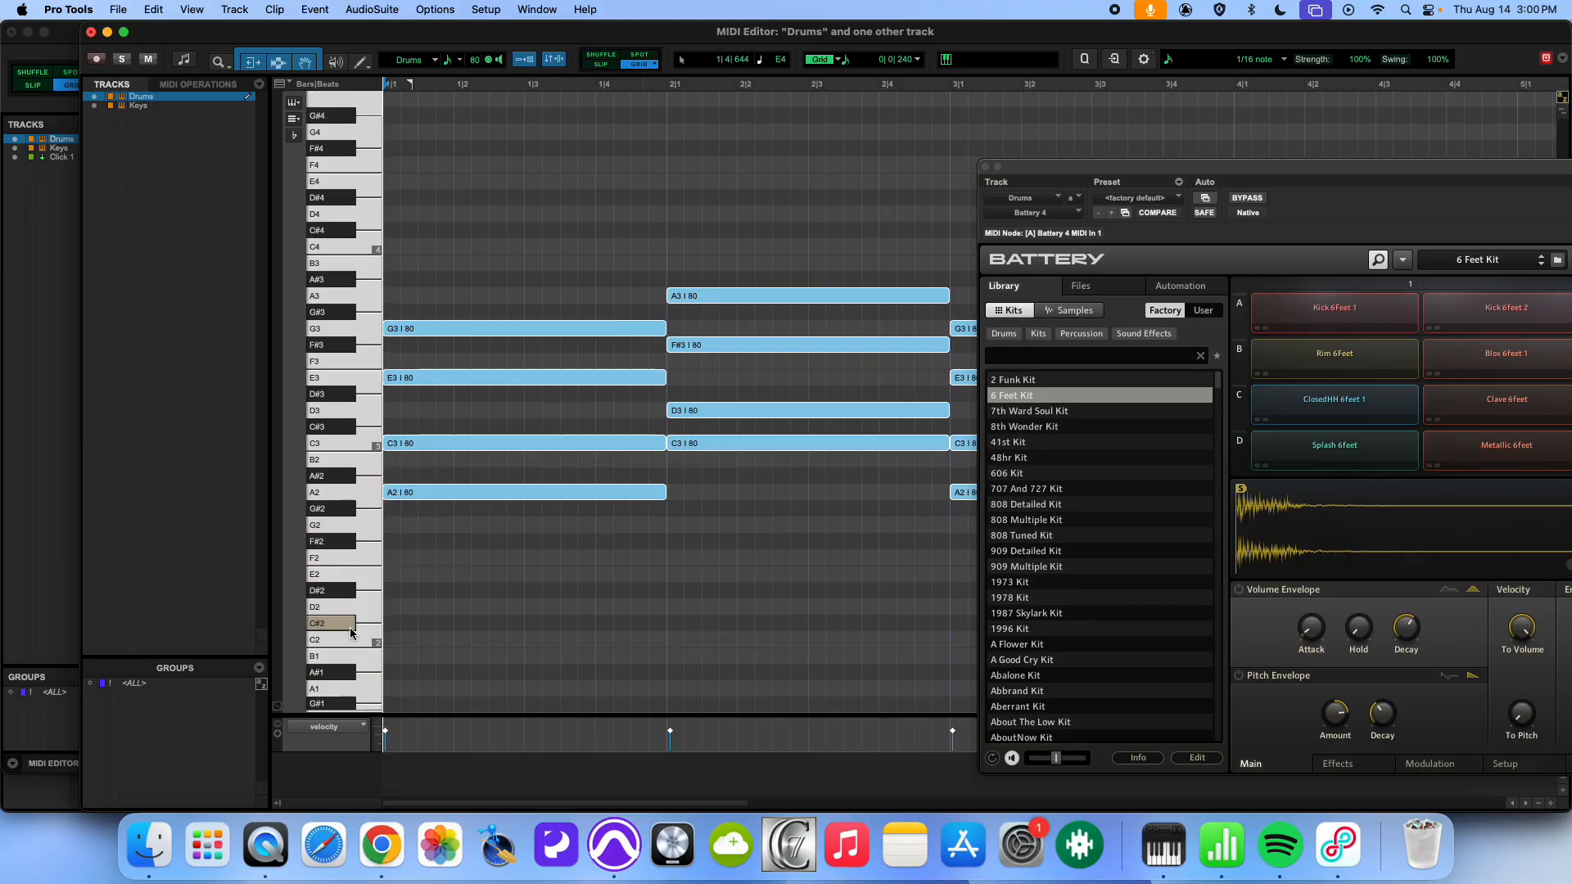
scroll(353, 629, down, 5)
drag(361, 560, 353, 705)
click(321, 381)
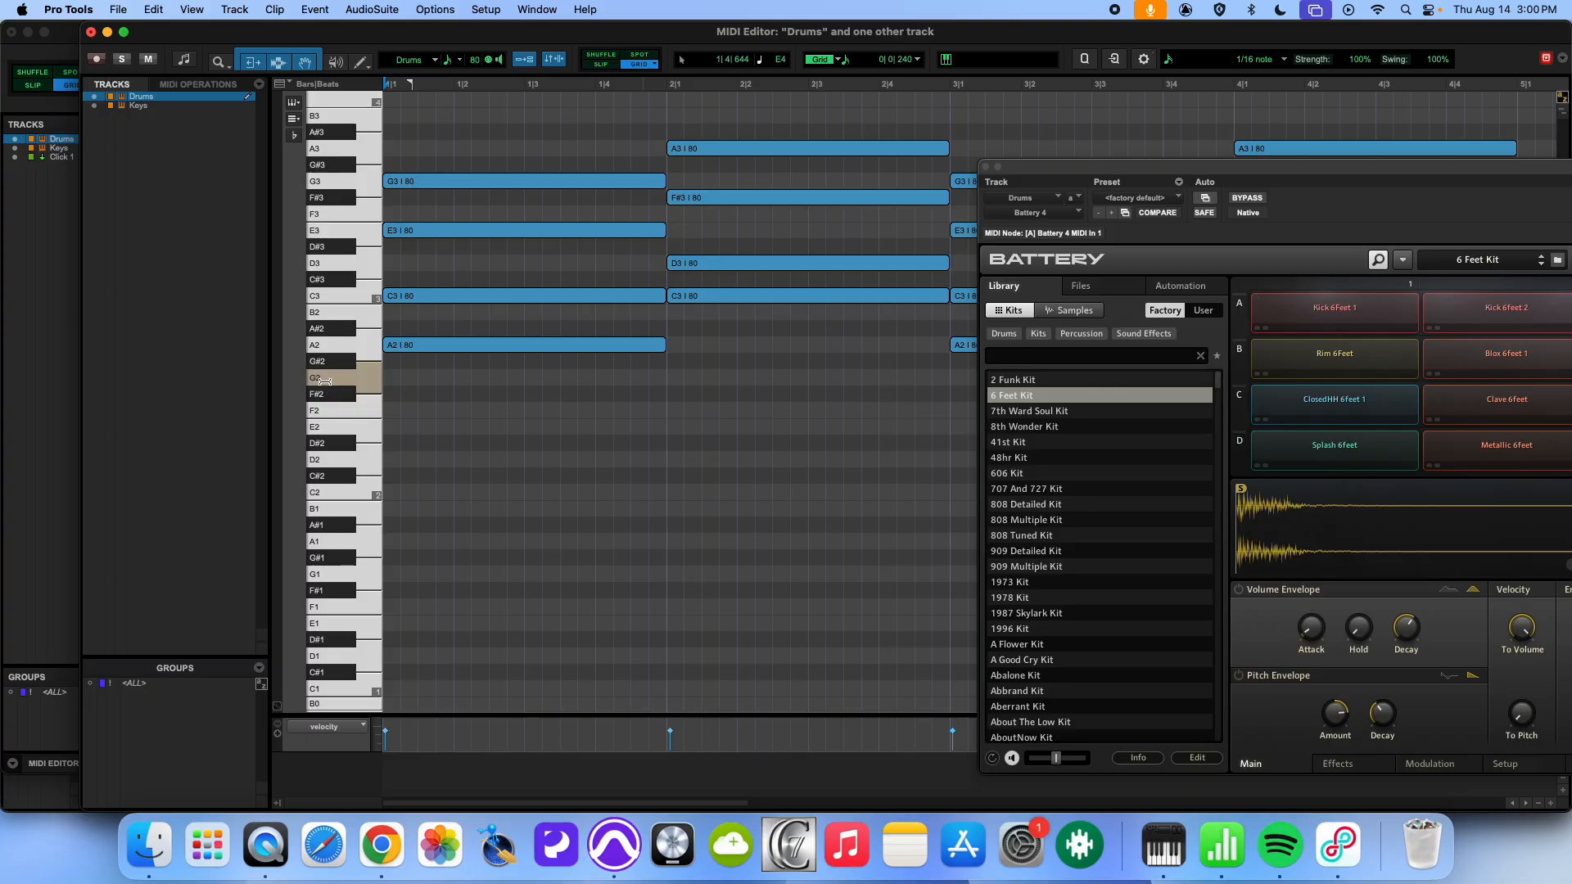
- Lower the Drums track's volume to -7.3 dB and return to the MIDI Editor
key(super+equal)
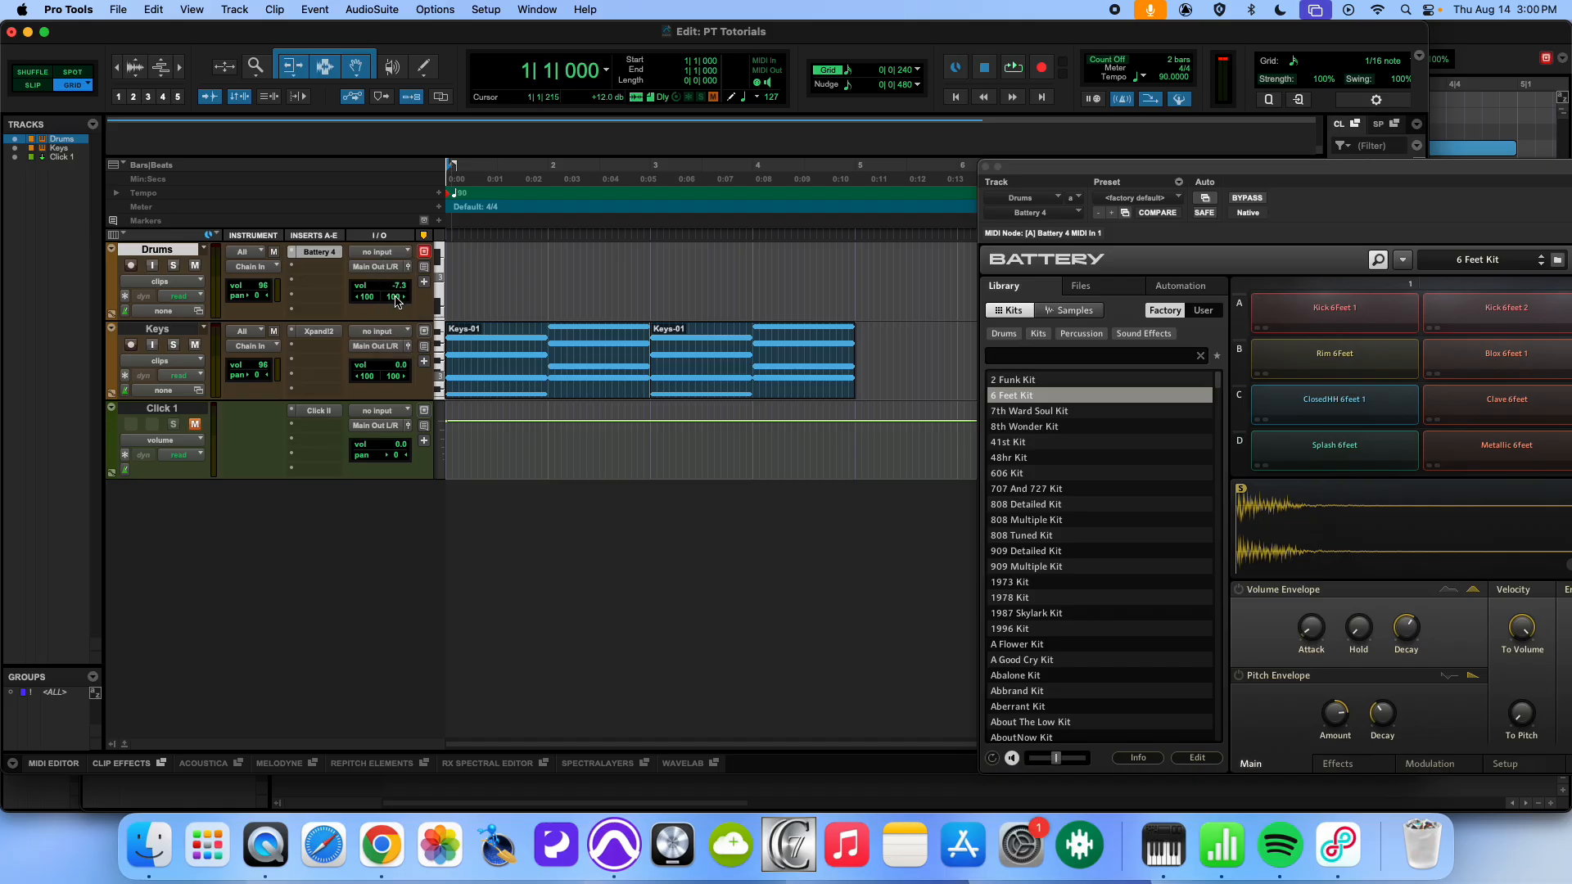
key(super+equal)
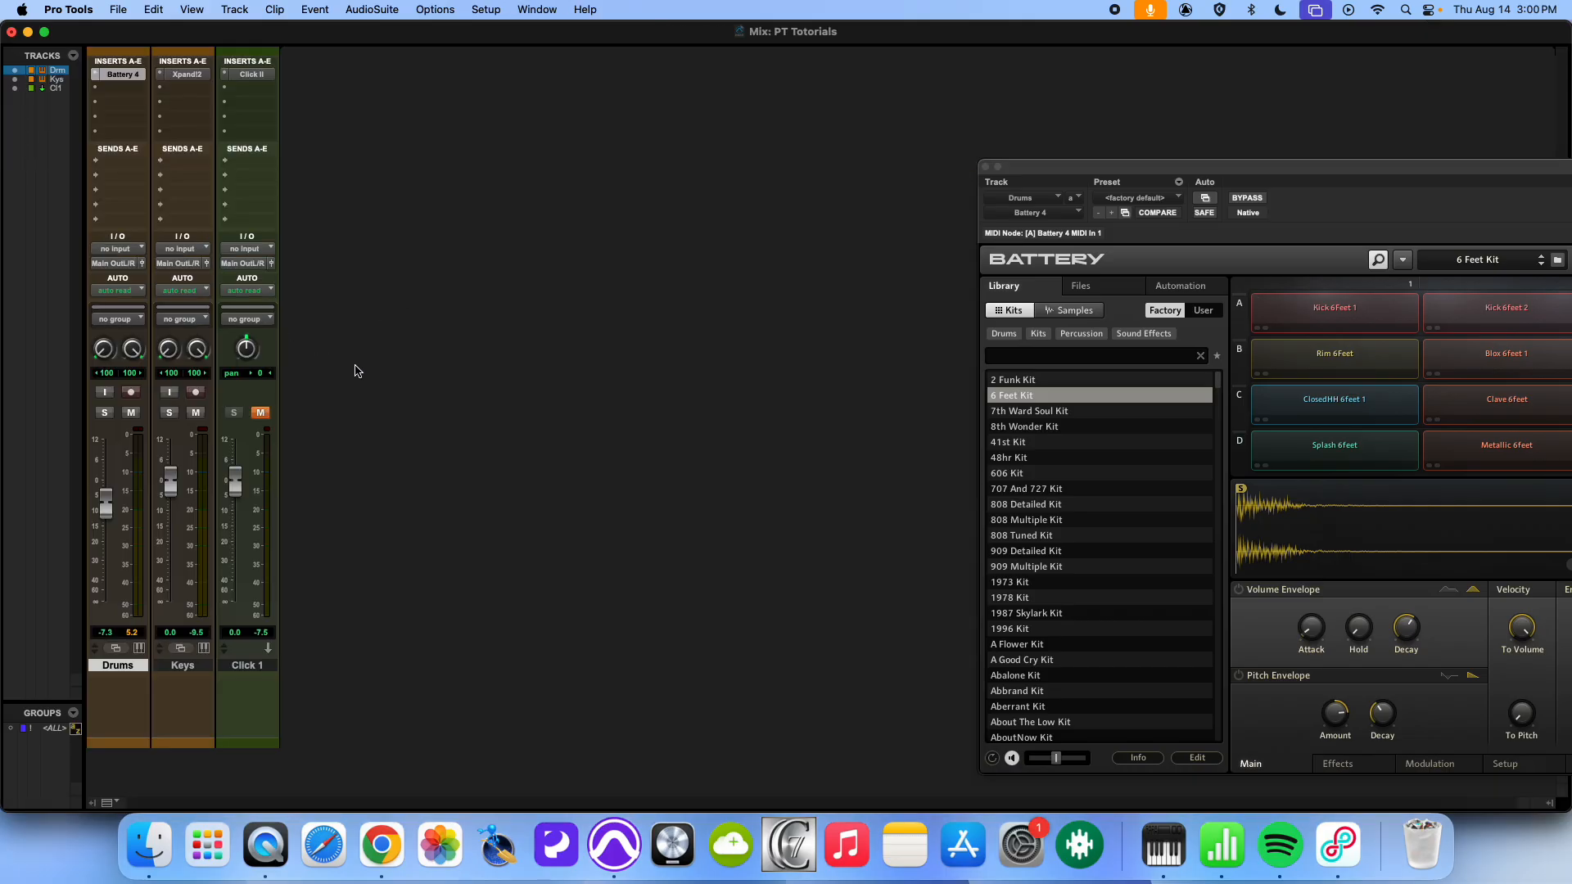
key(ctrl+equal)
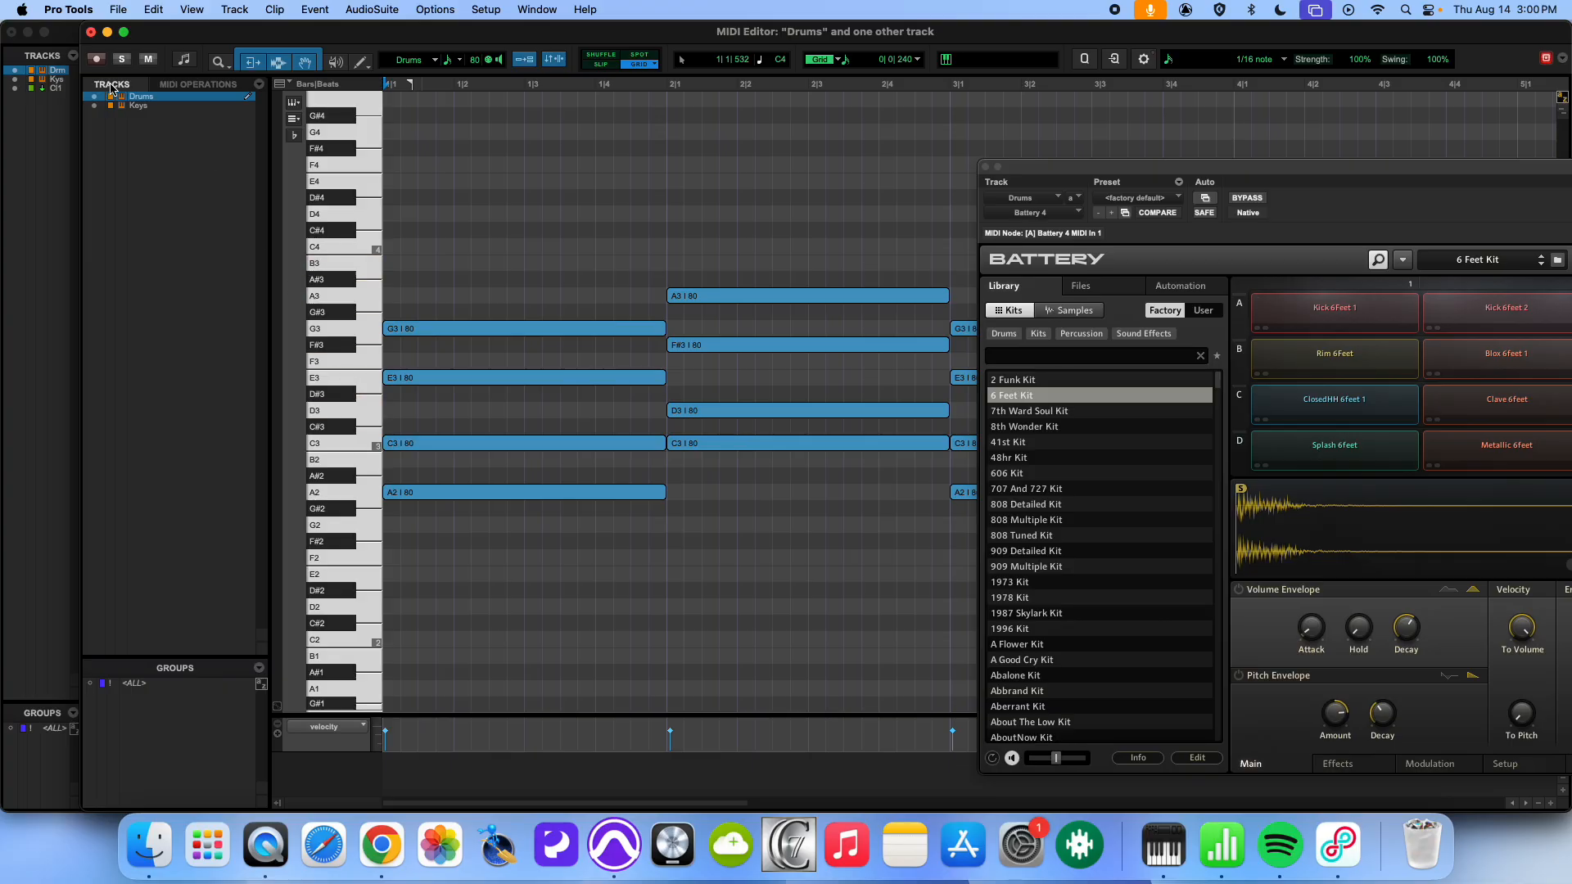
- Hide the Keys track's notes in the MIDI Editor and audition the C1 key for the kick
click(96, 108)
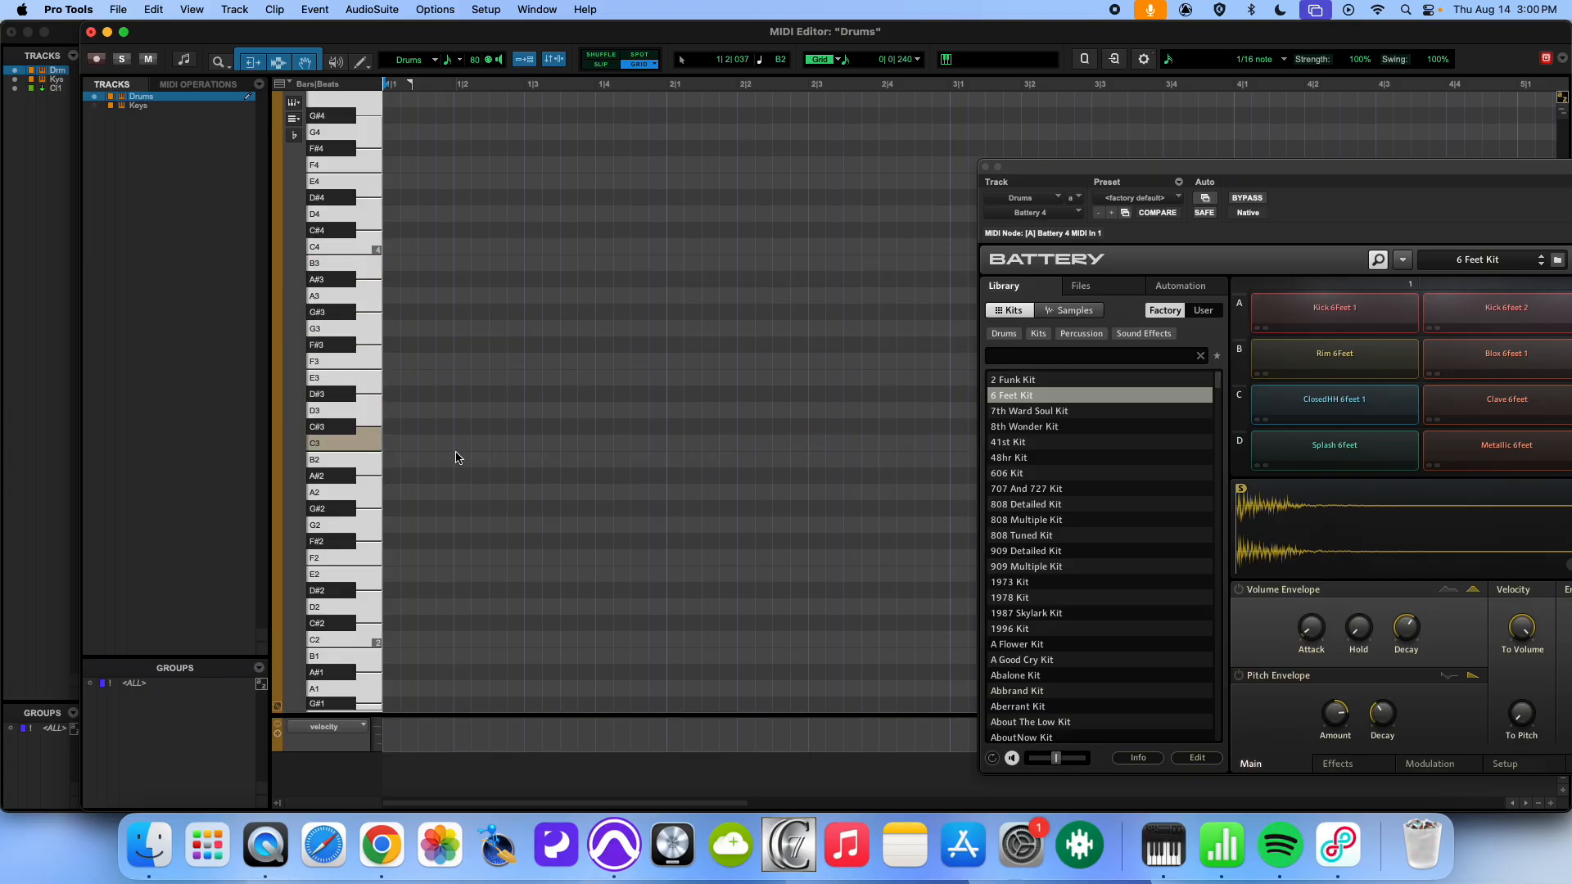
scroll(455, 450, down, 6)
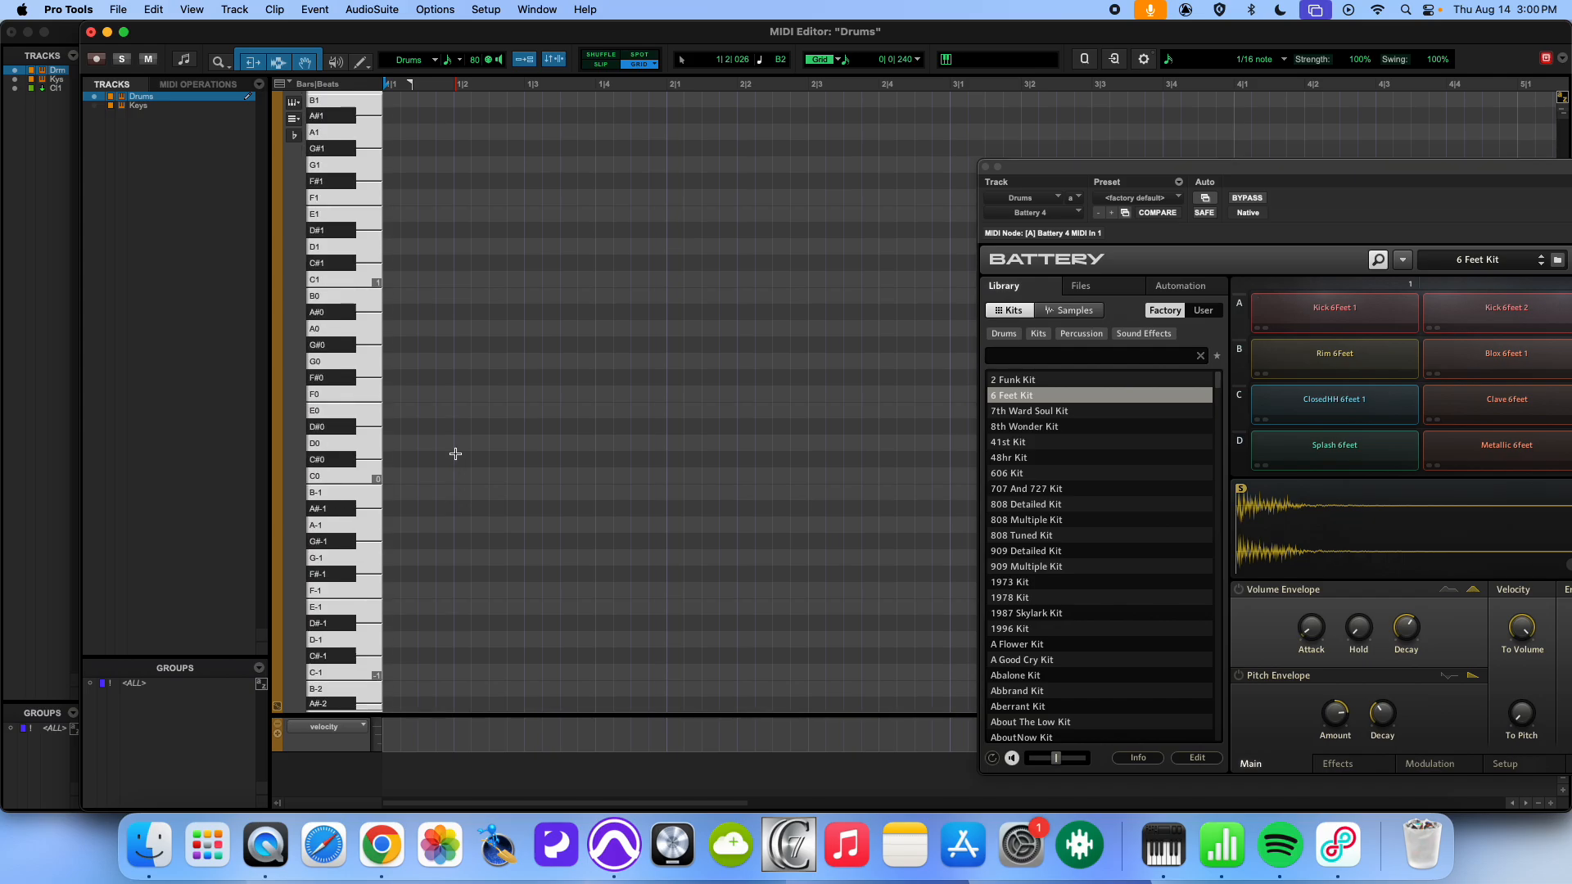
scroll(368, 489, down, 2)
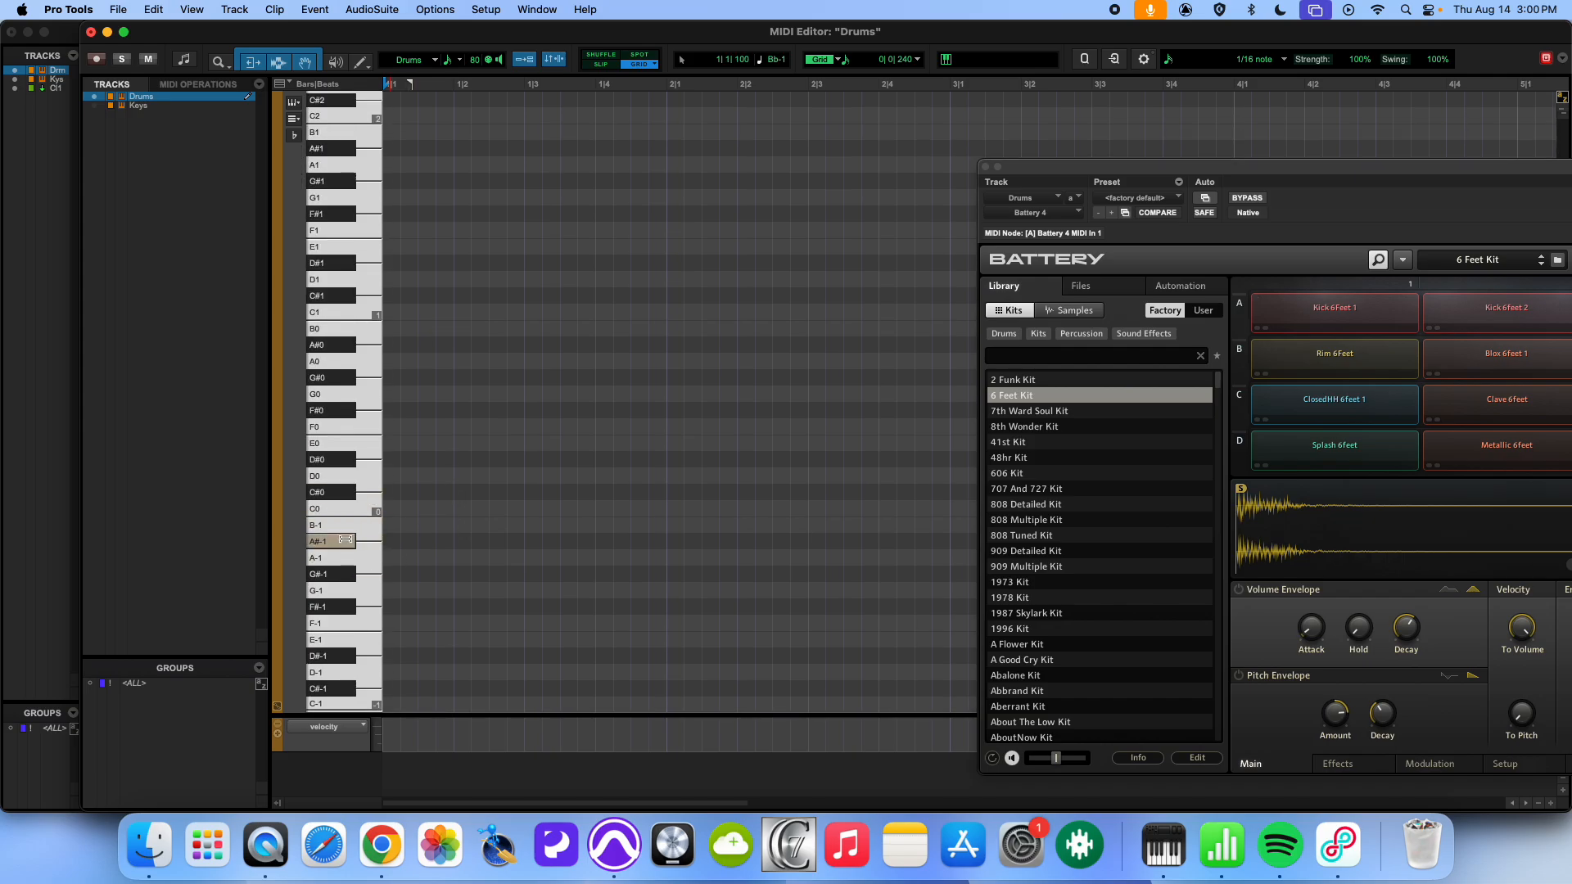
click(337, 310)
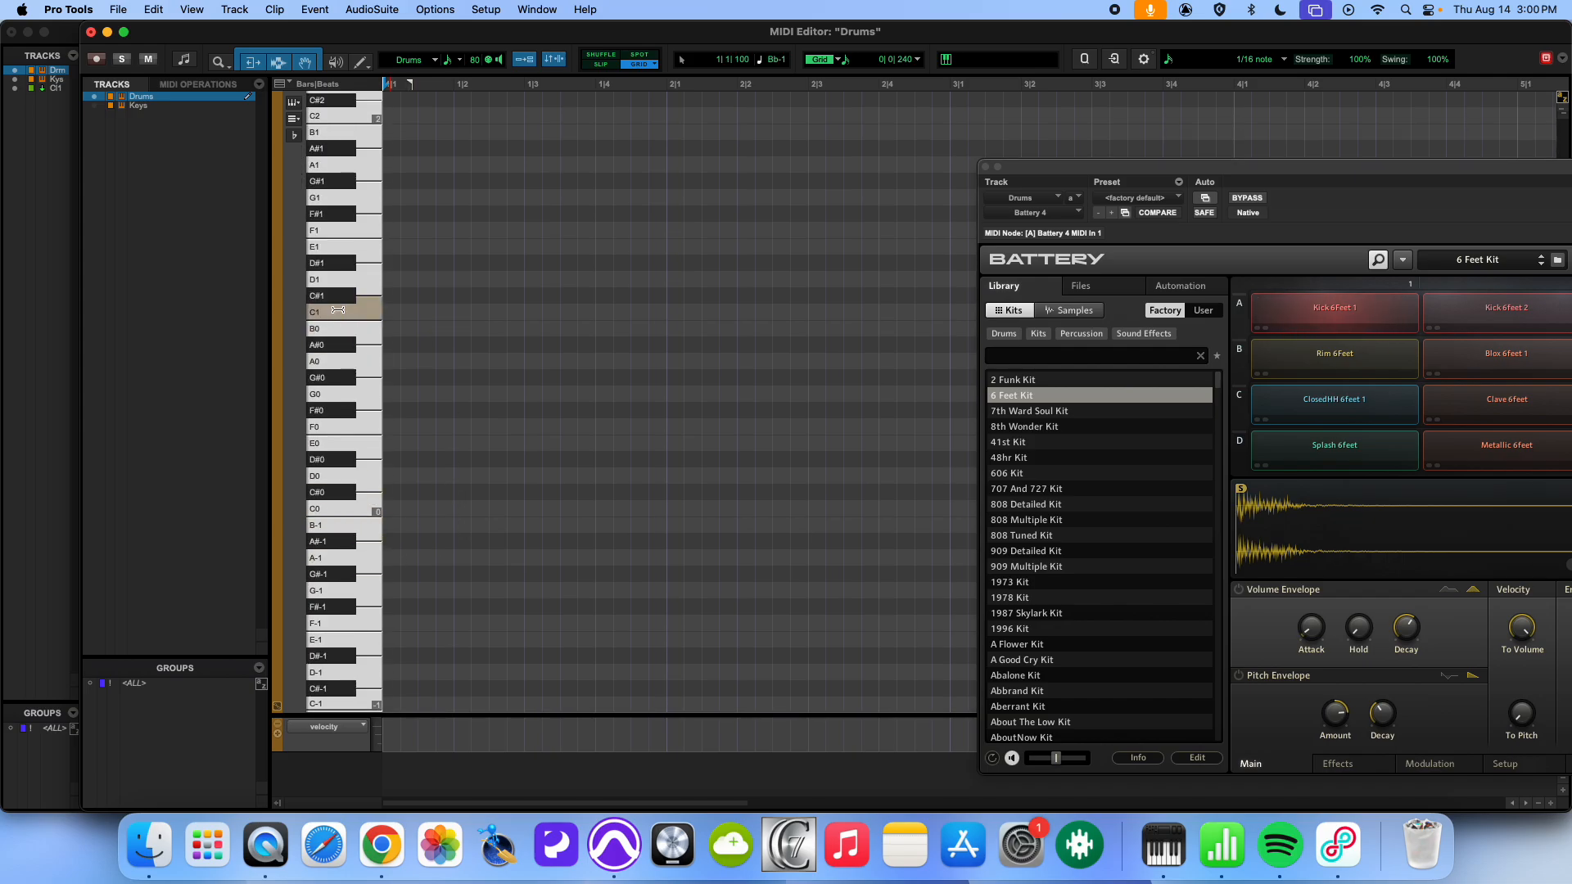
- Draw C1 kicks on beat 1, the last sixteenth of beat 2 and halfway through beat 3, plus D1 snares on beats 2 and 4
click(395, 316)
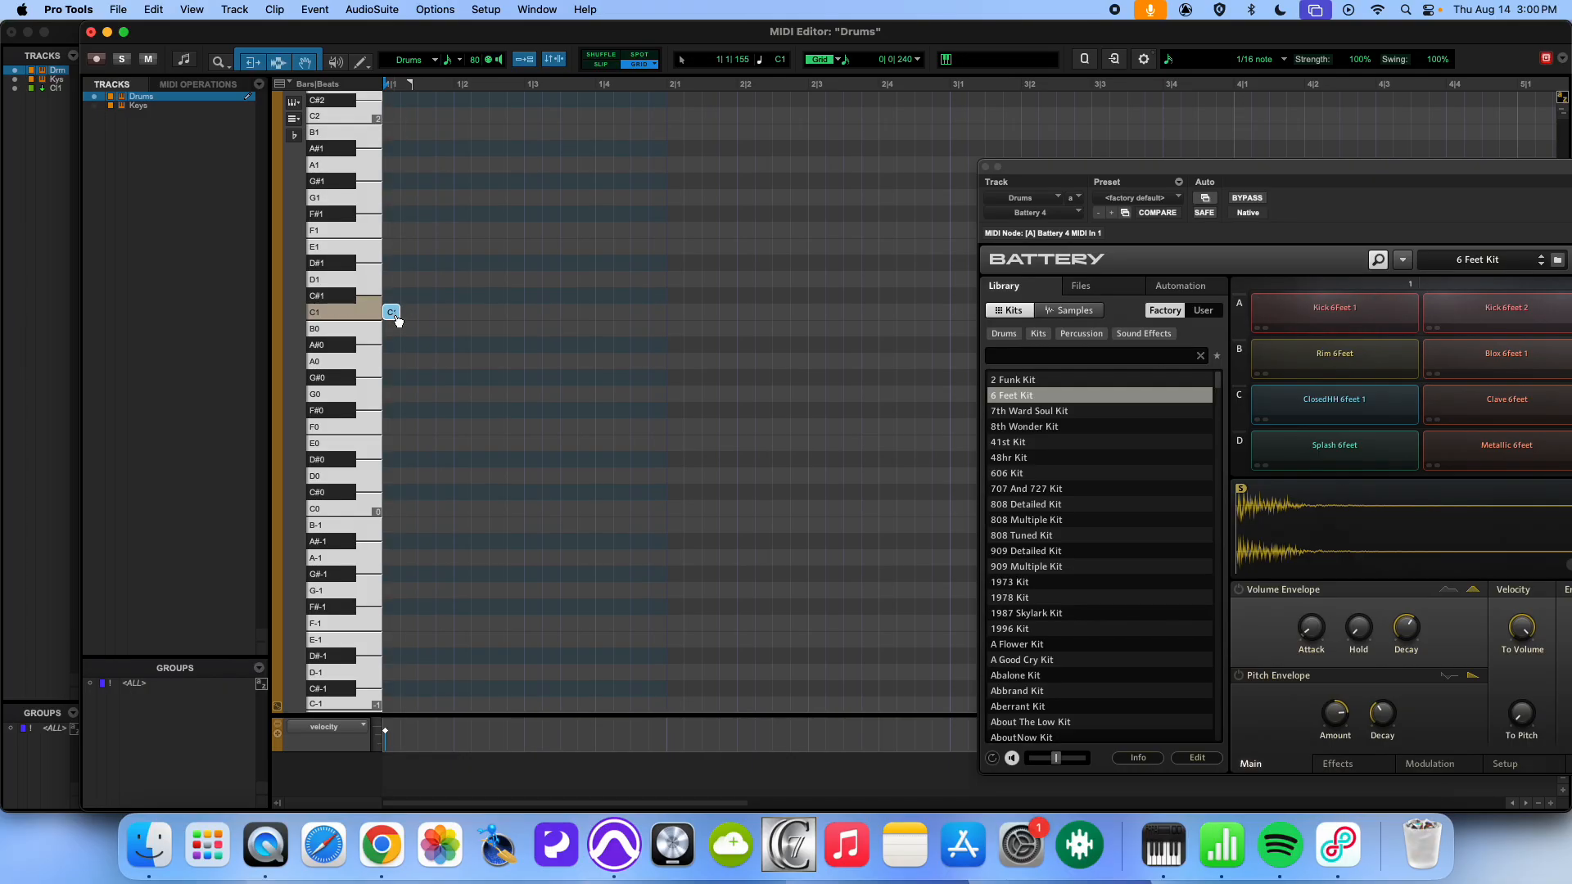
click(366, 282)
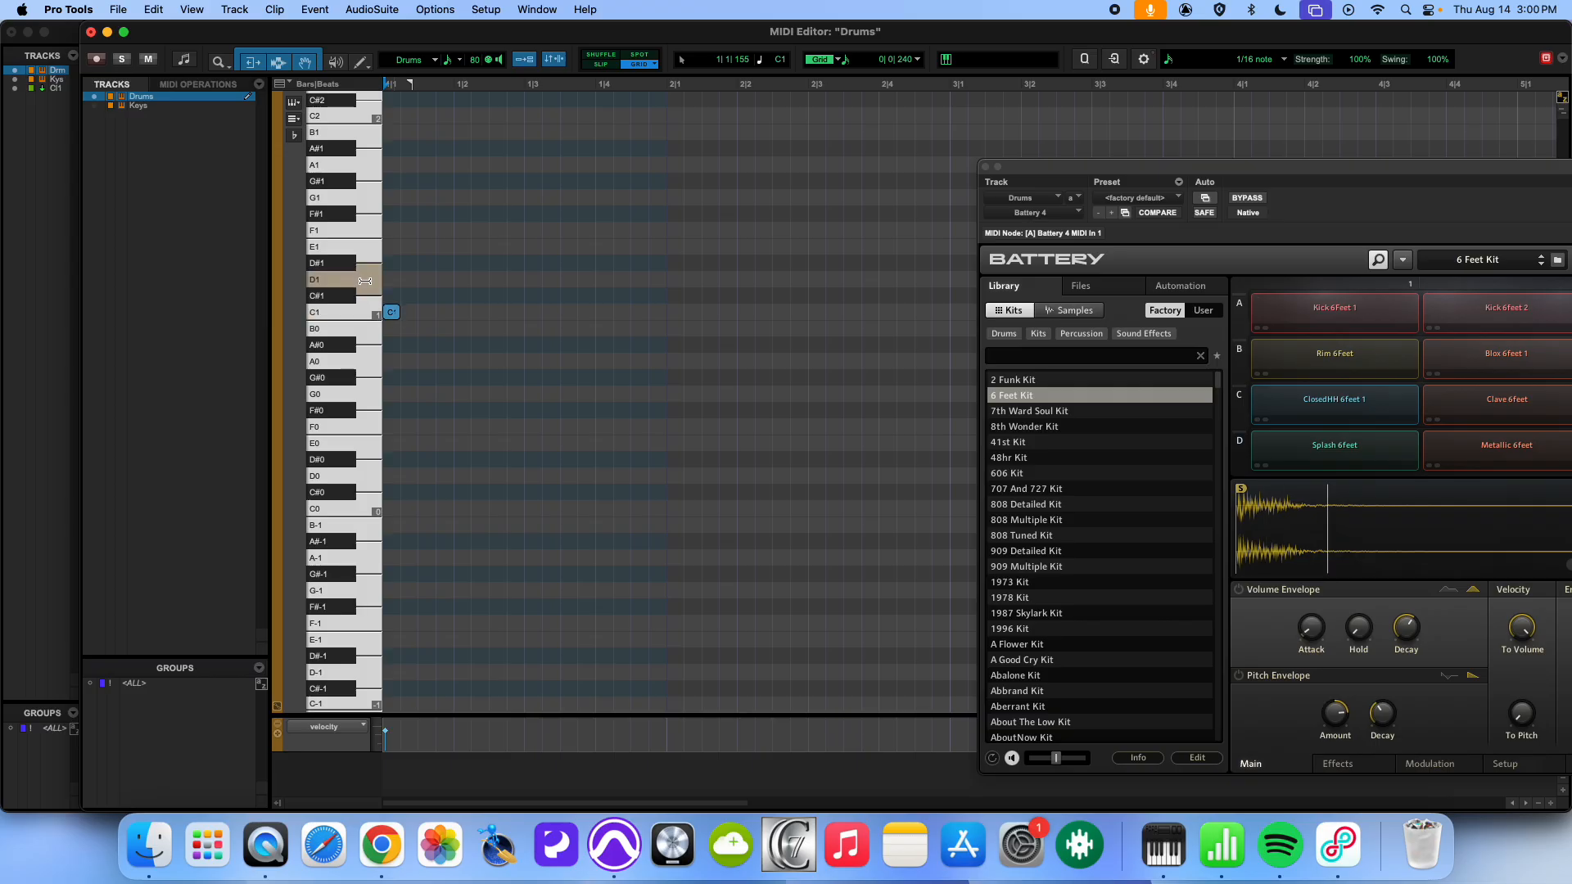
click(460, 280)
click(598, 281)
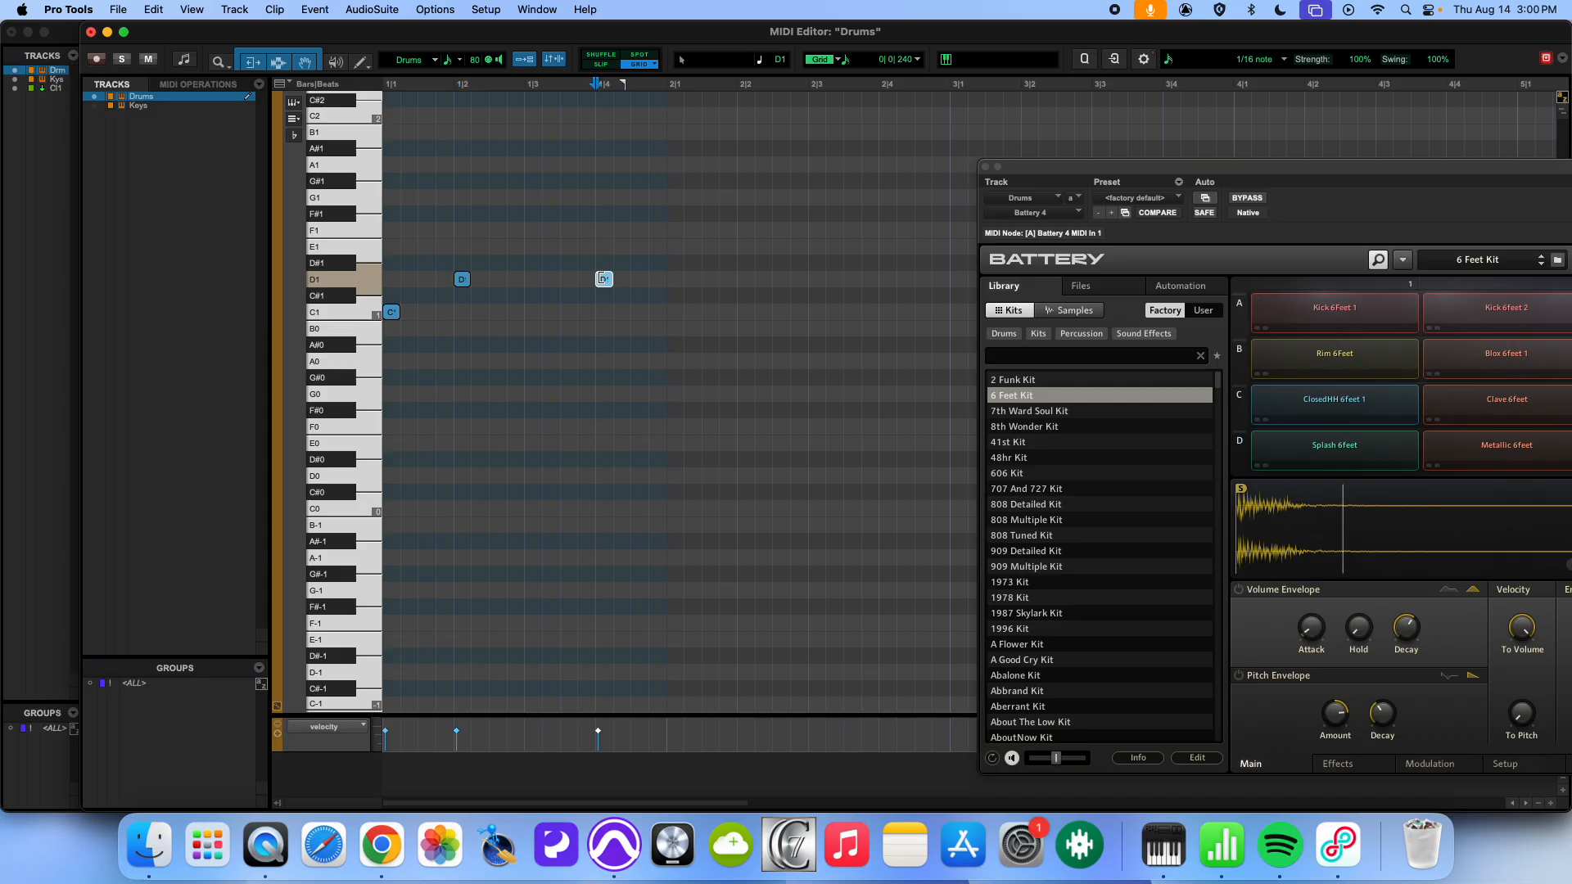
click(530, 313)
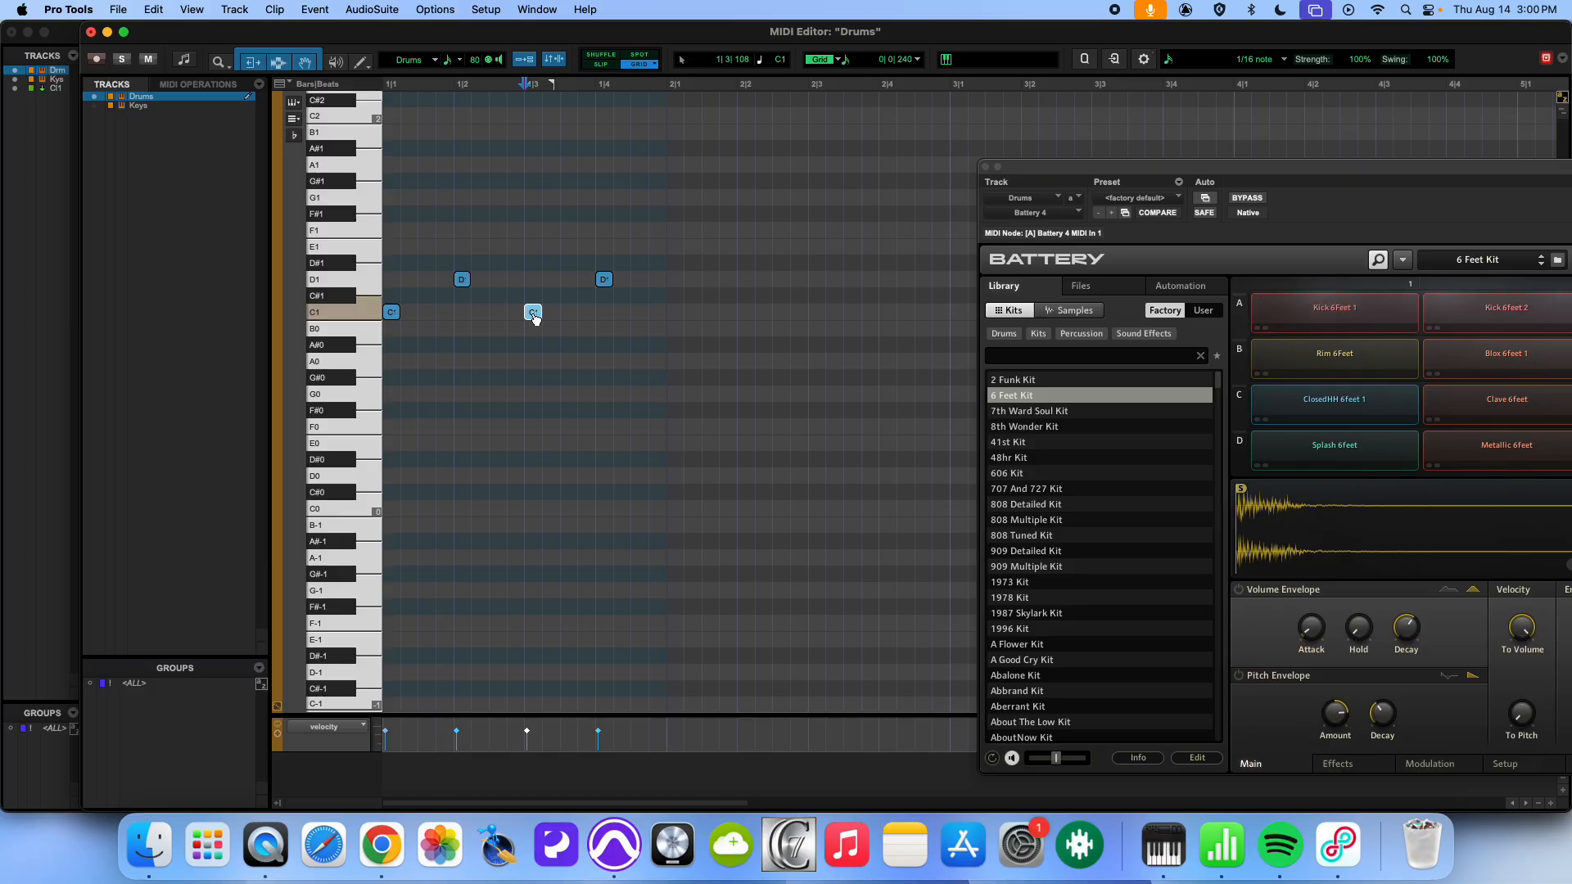
drag(535, 318, 518, 317)
click(567, 313)
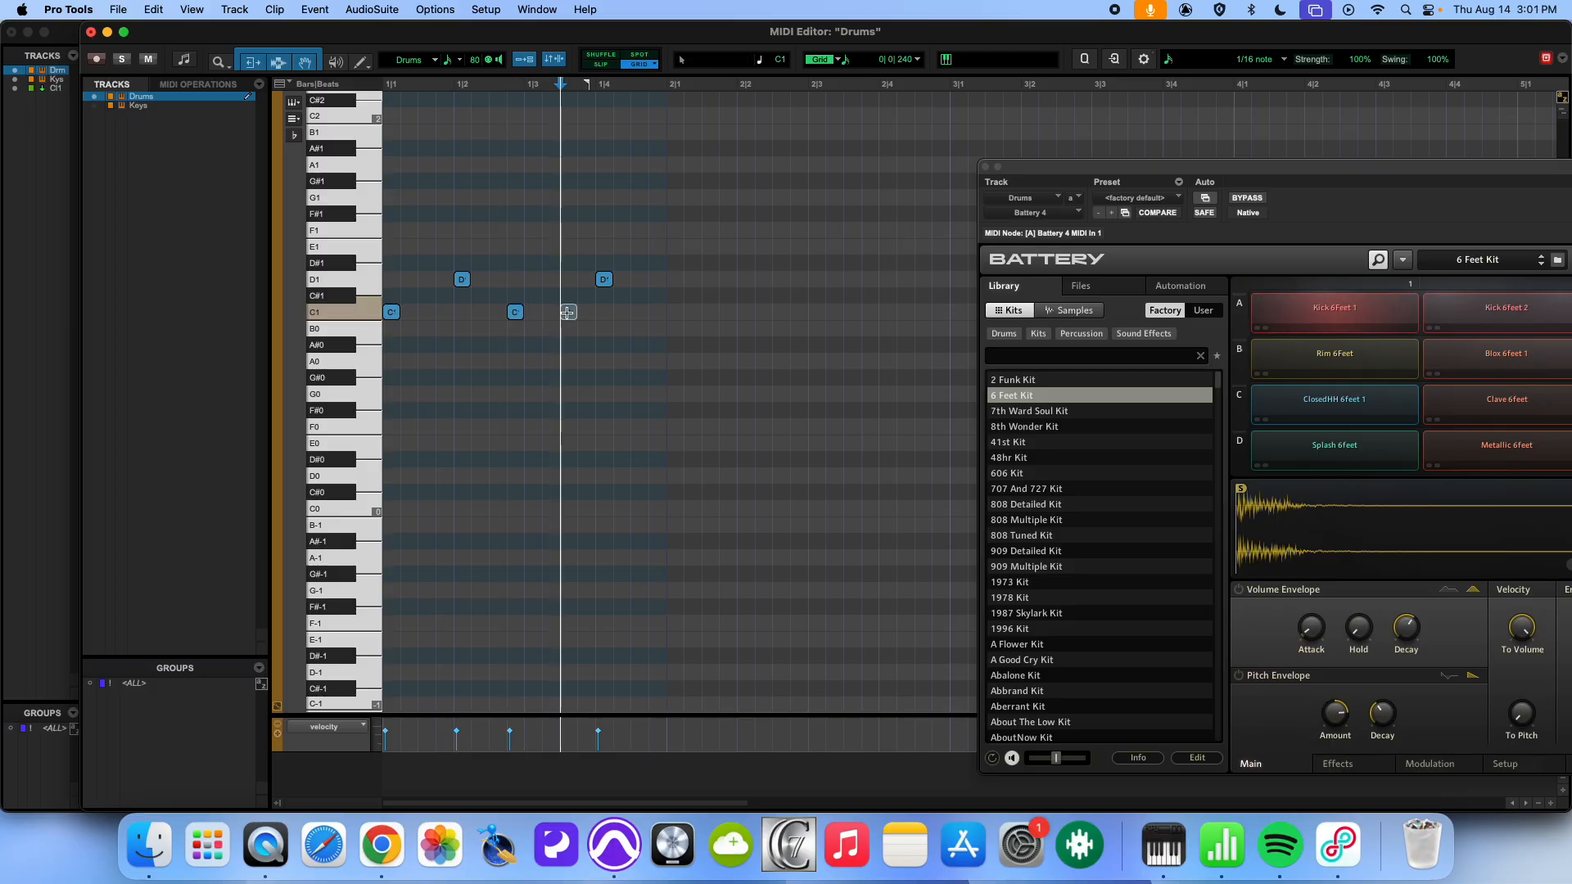
key(space)
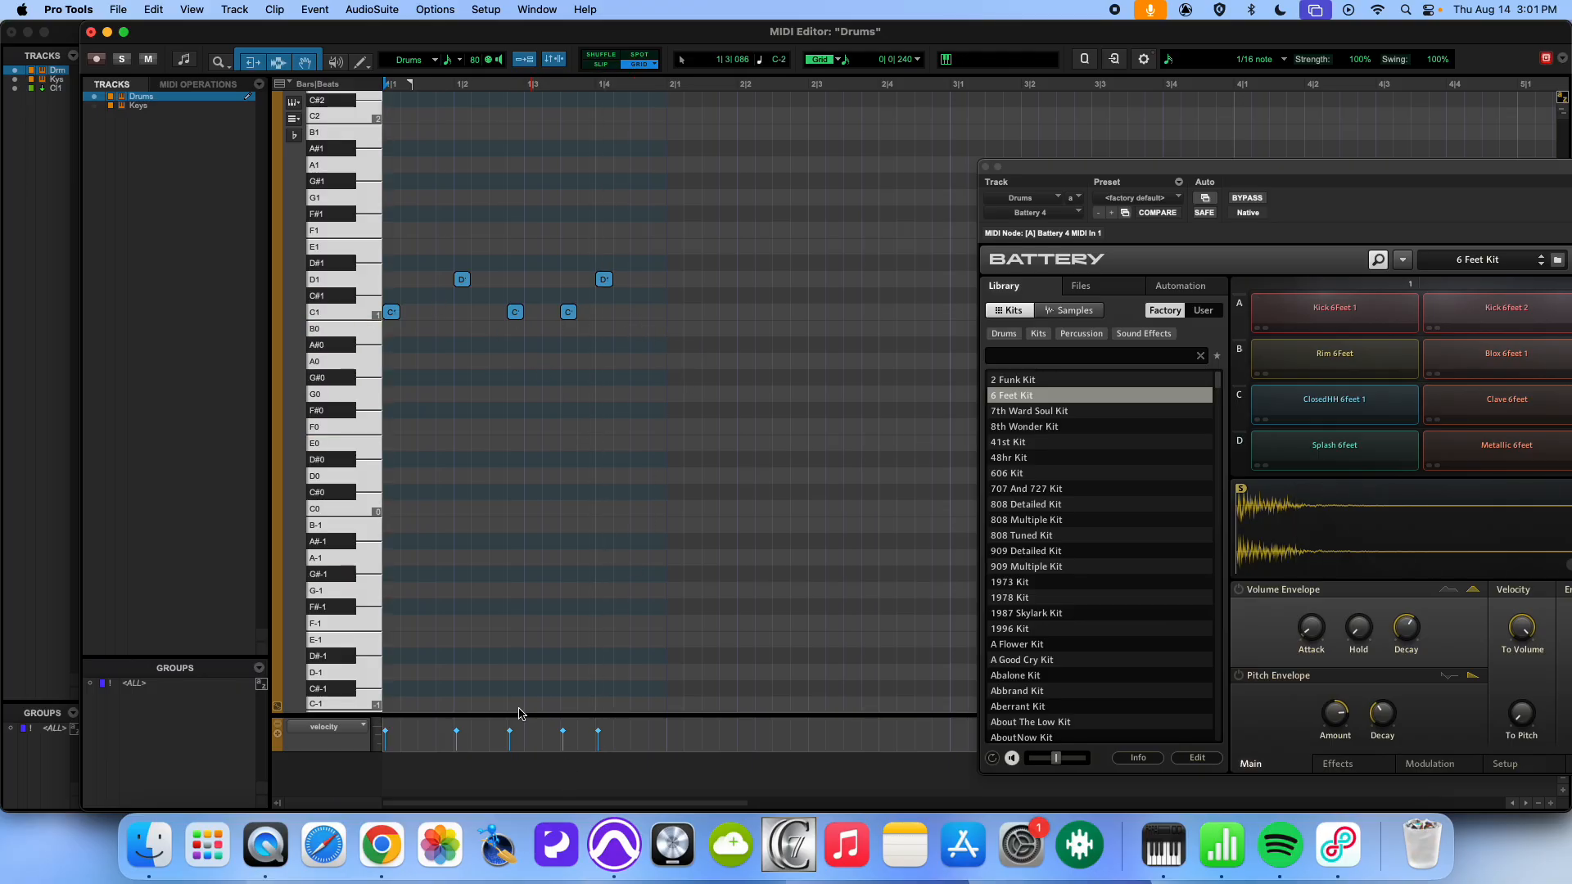
key(space)
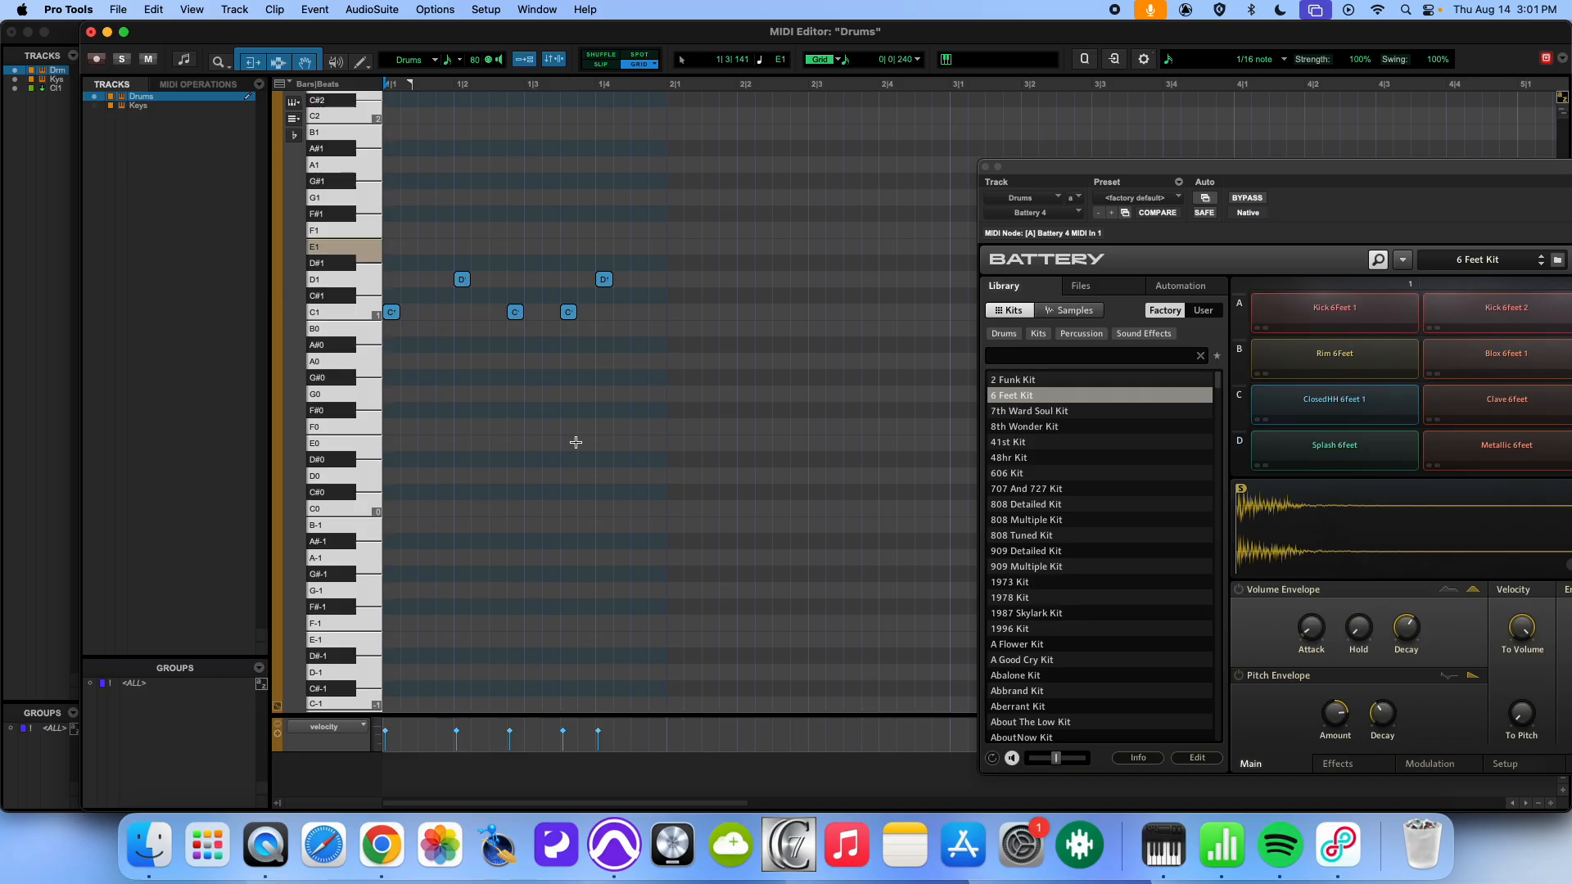
- Raise the velocity of all five drum notes to 127 and play the pattern back
drag(625, 738, 378, 733)
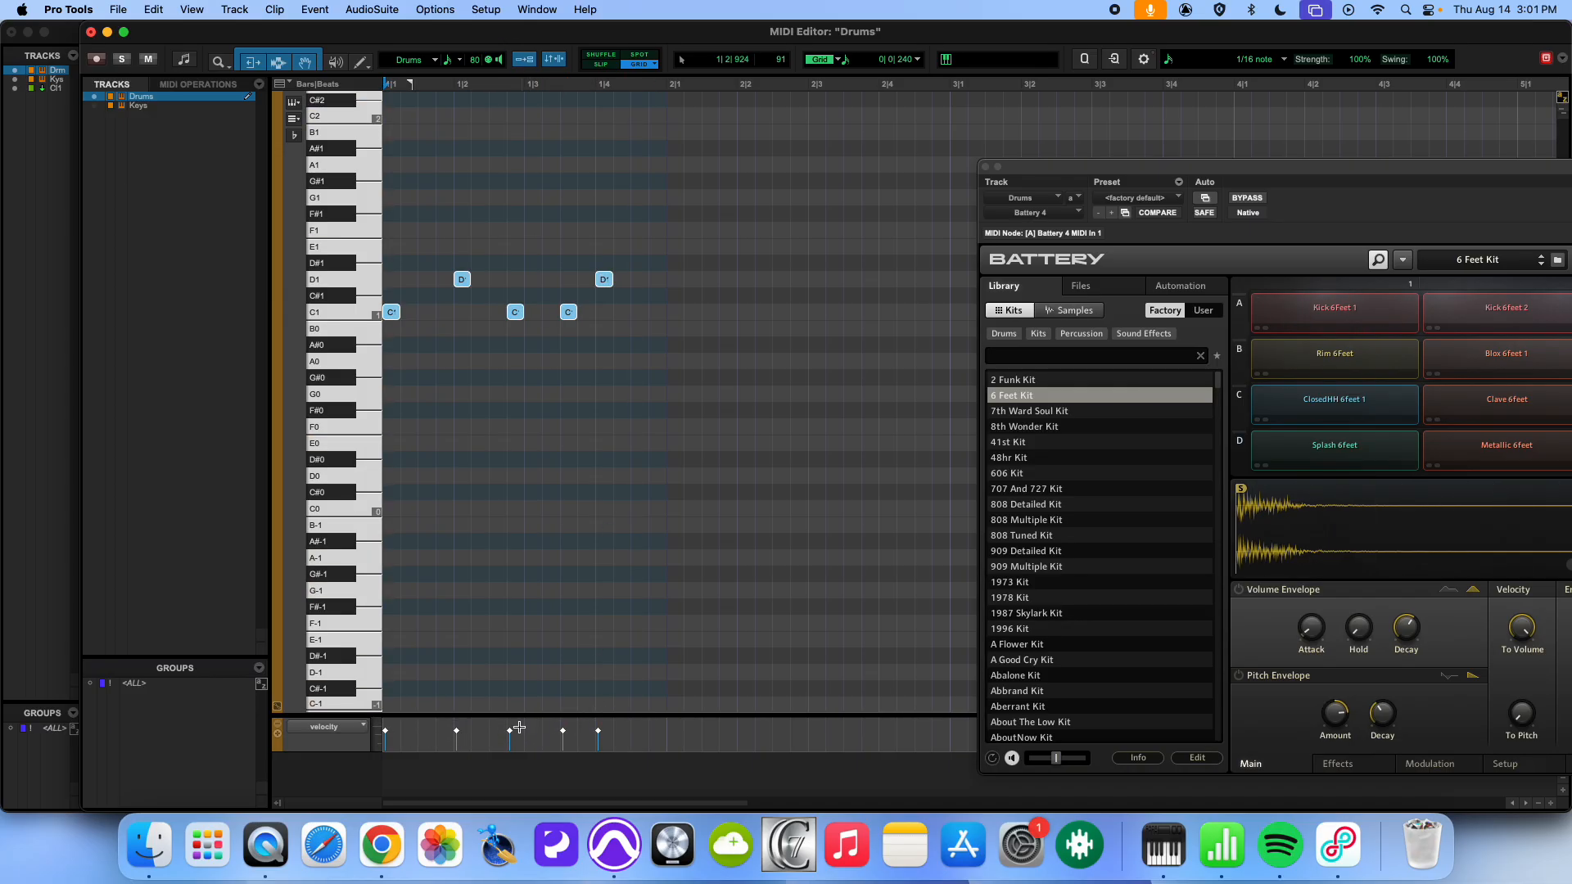
drag(509, 734, 513, 723)
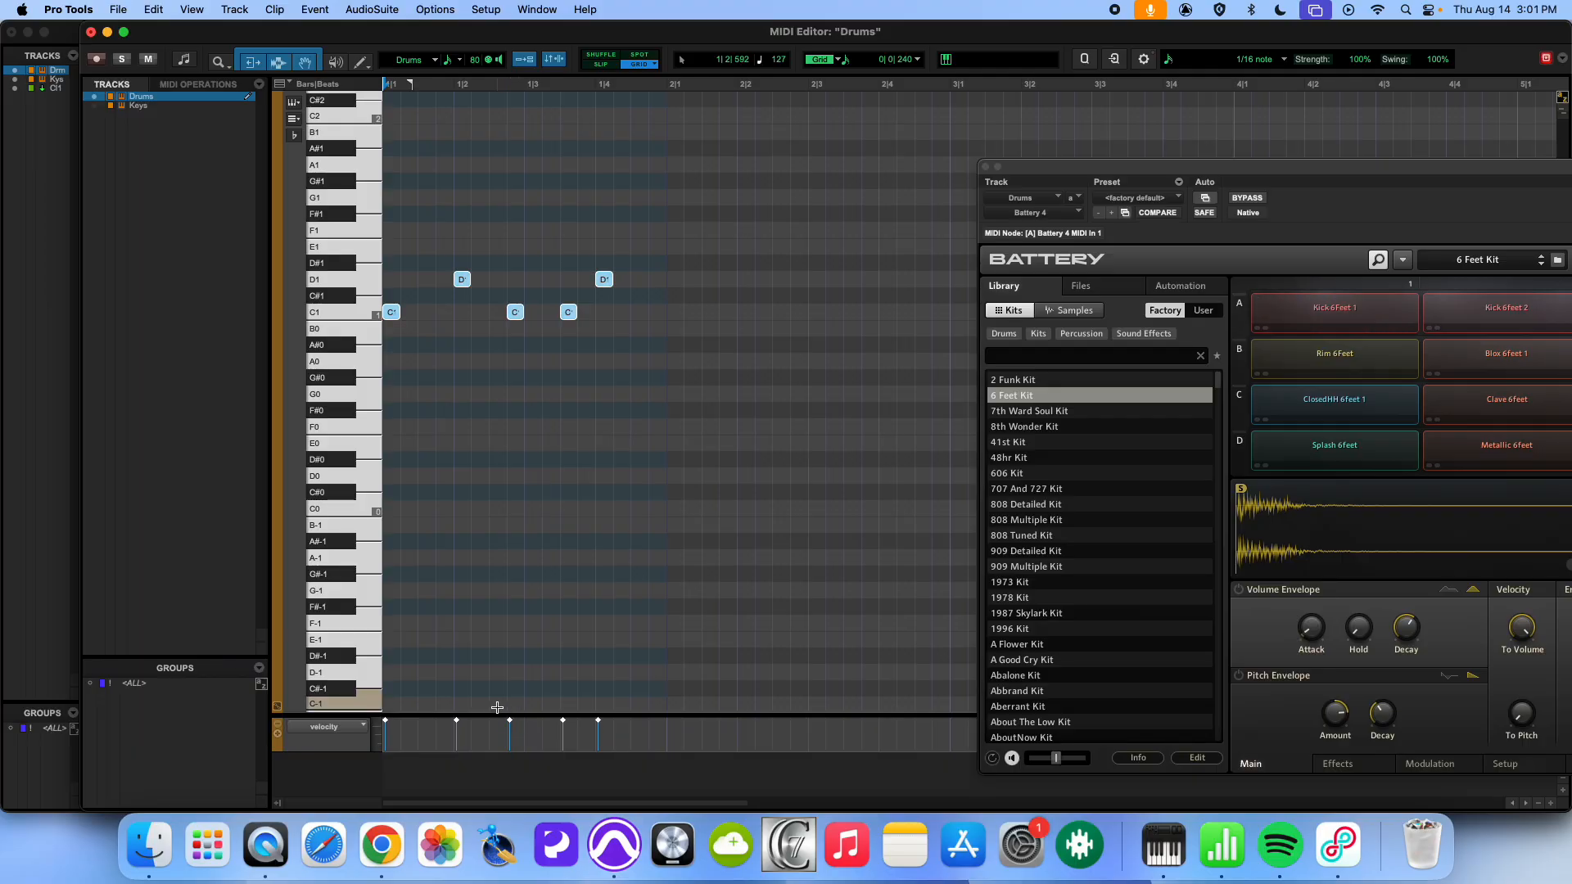
key(space)
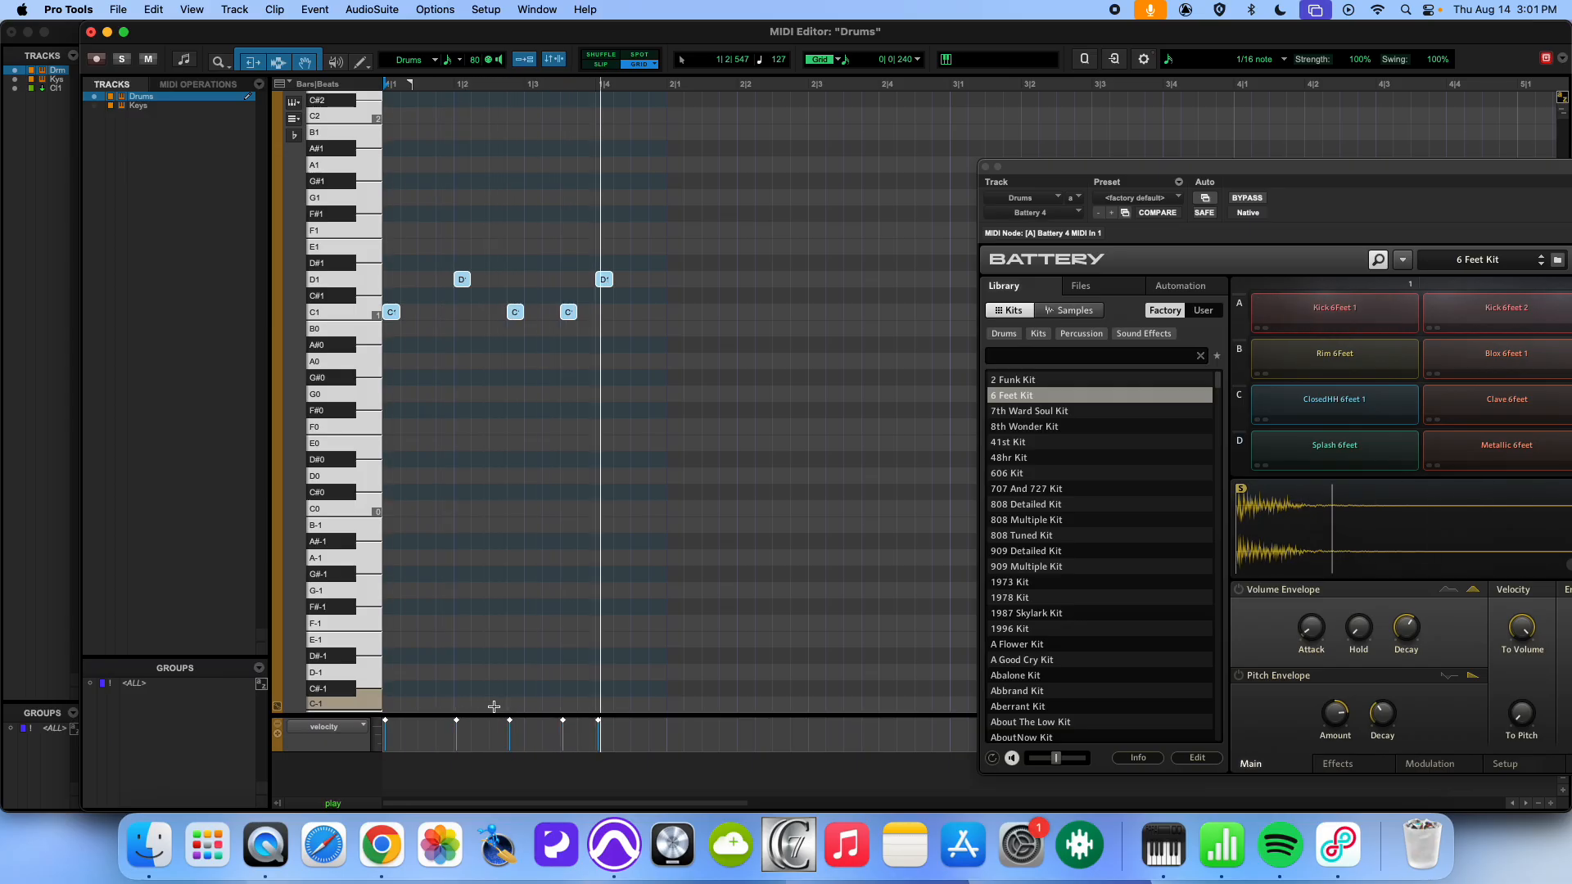
key(space)
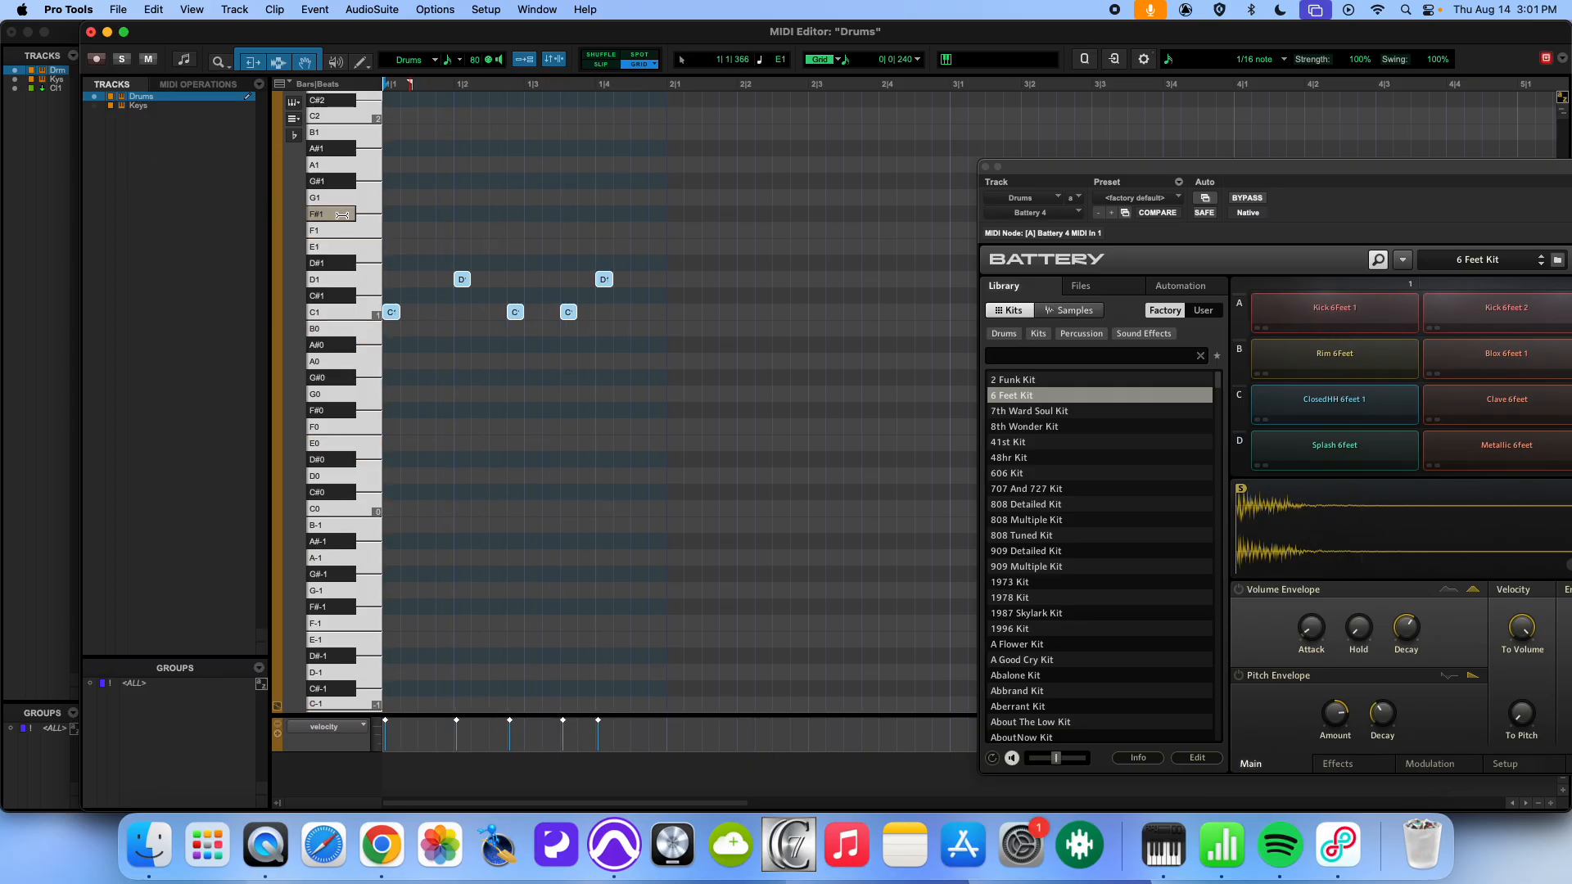
- Audition the F#1, G1 and G#1 keys for the hi-hat
click(342, 215)
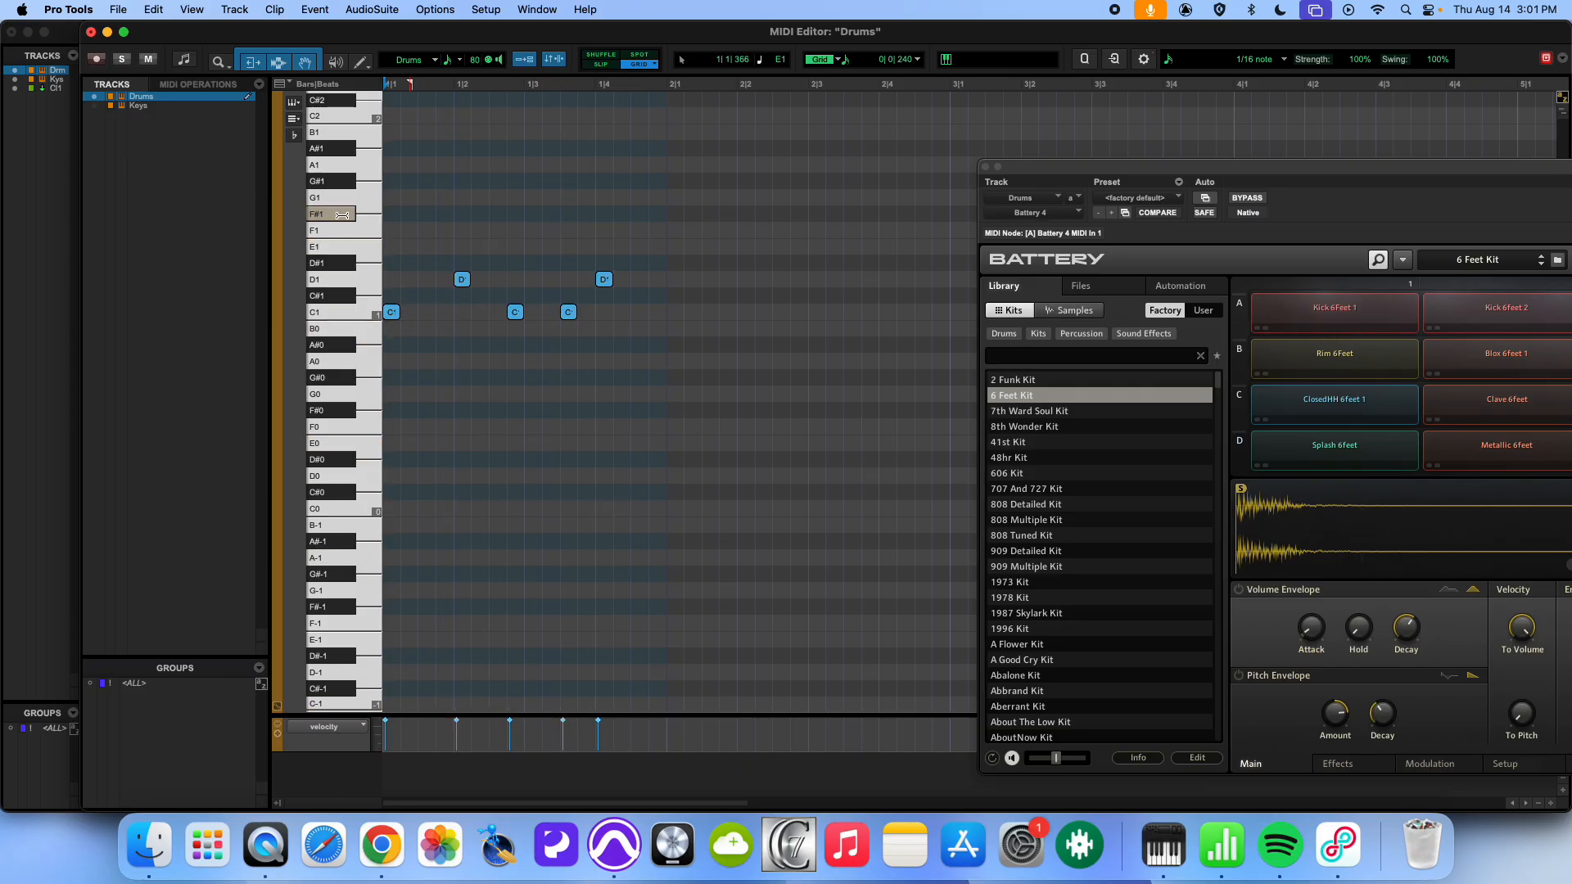
click(338, 181)
click(338, 199)
click(340, 184)
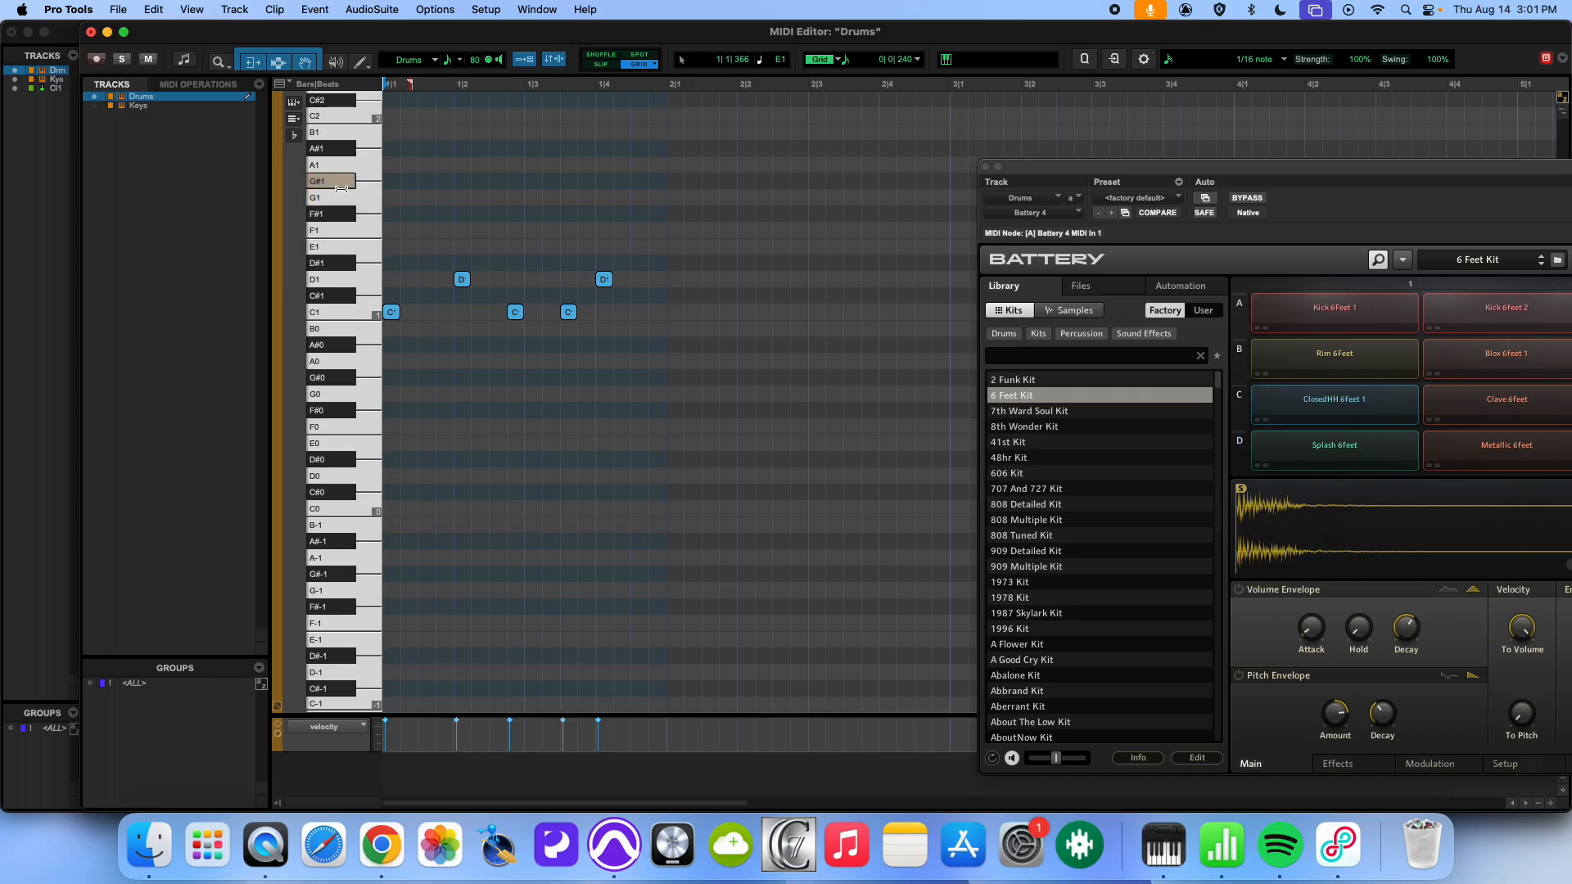
- Draw G#1 hi-hats on every eighth note of bar 1 and play the pattern back
click(392, 181)
click(426, 181)
click(463, 181)
click(498, 181)
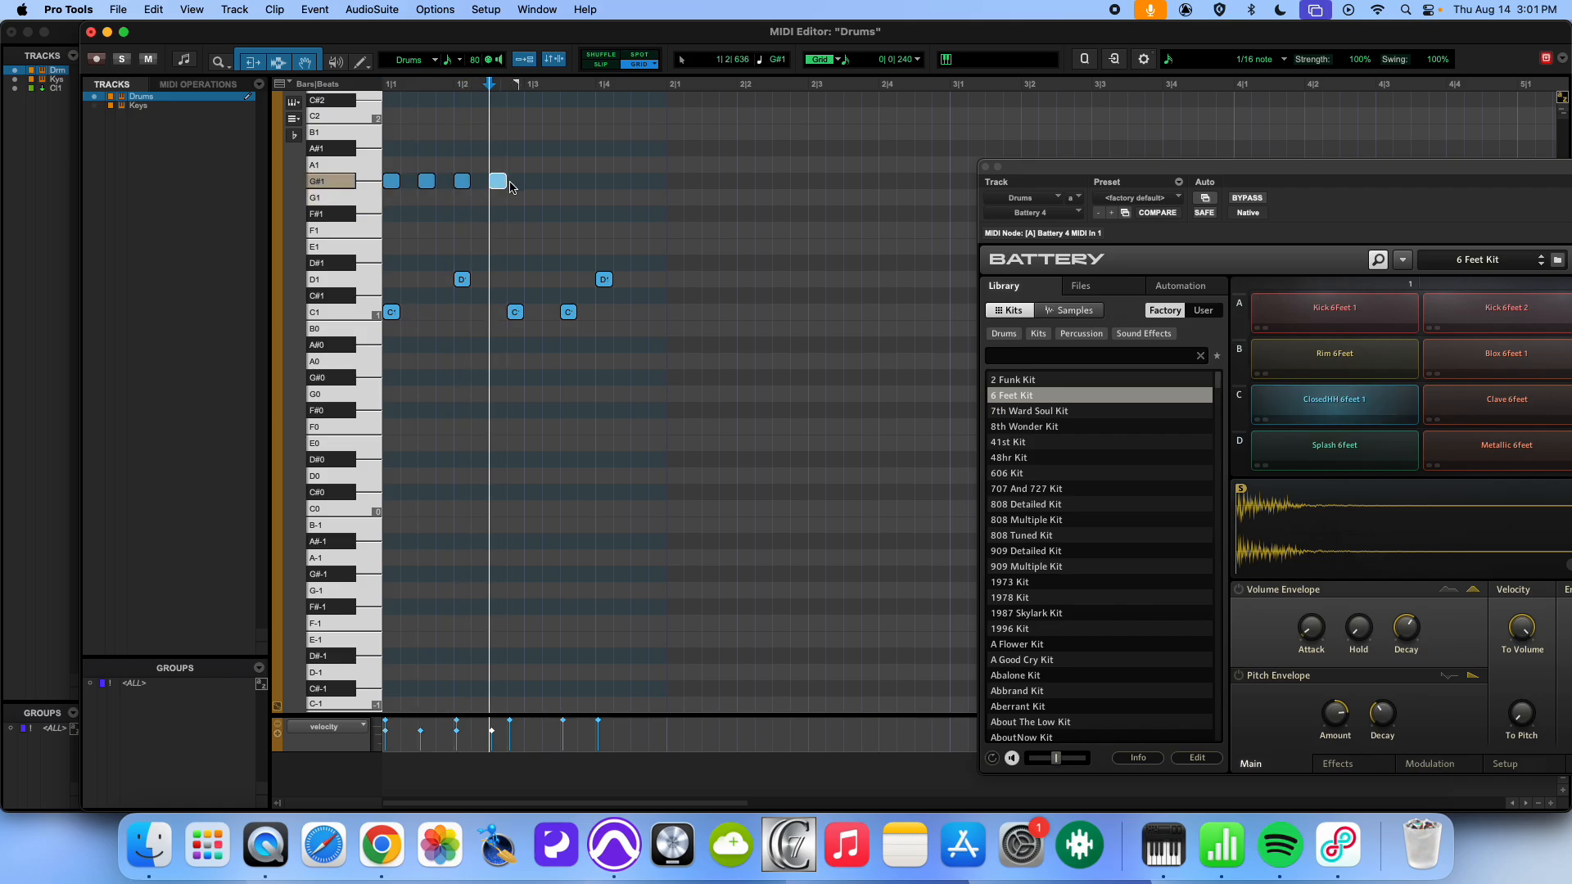
click(532, 181)
click(568, 181)
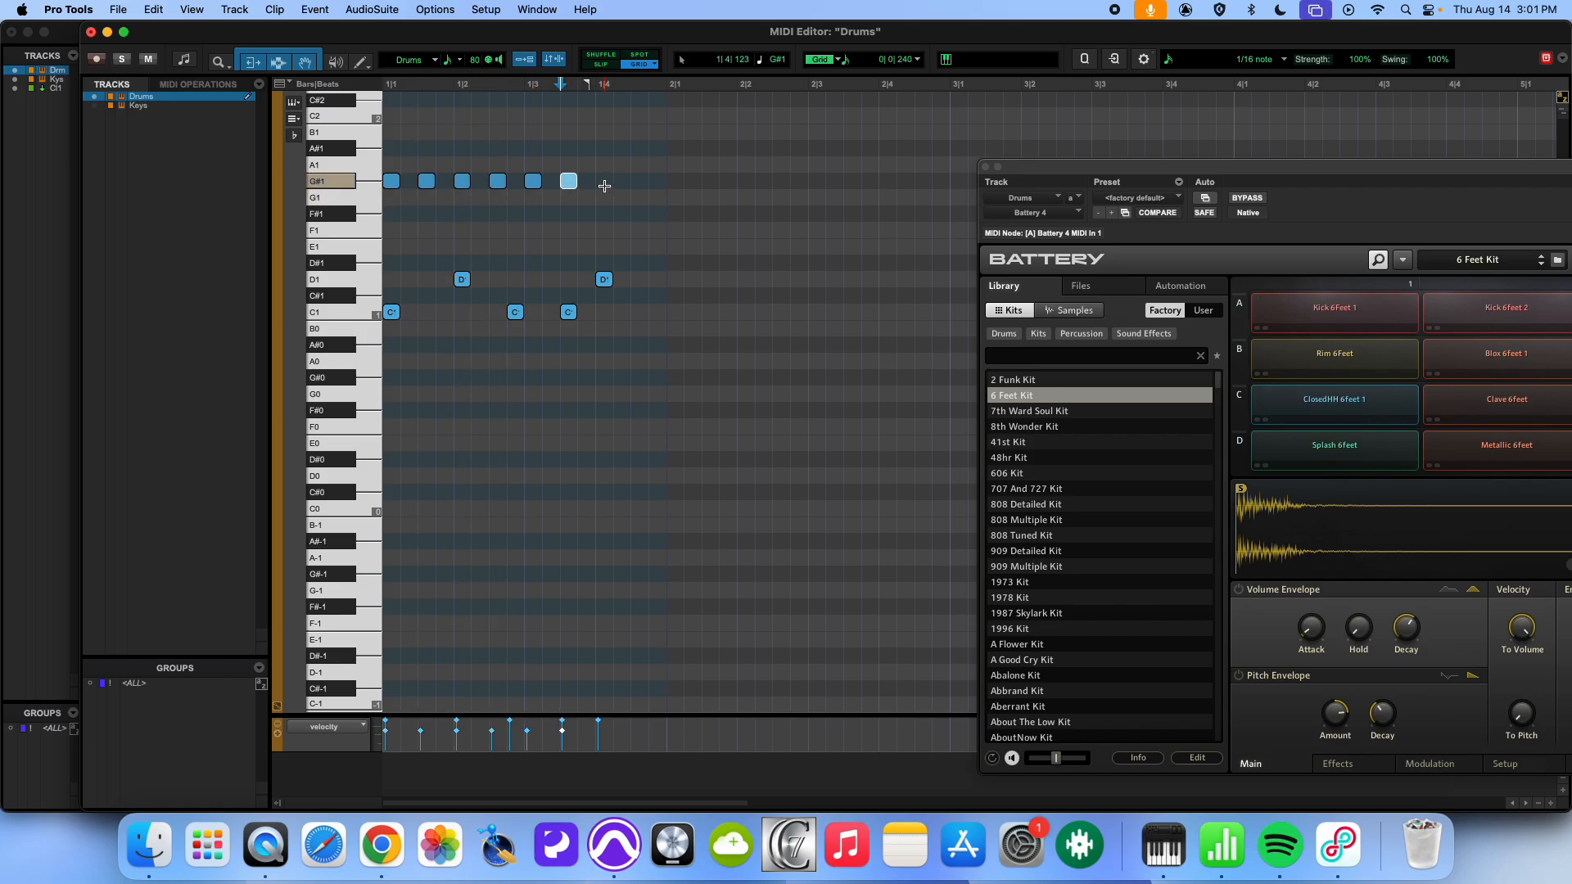
click(604, 181)
click(639, 181)
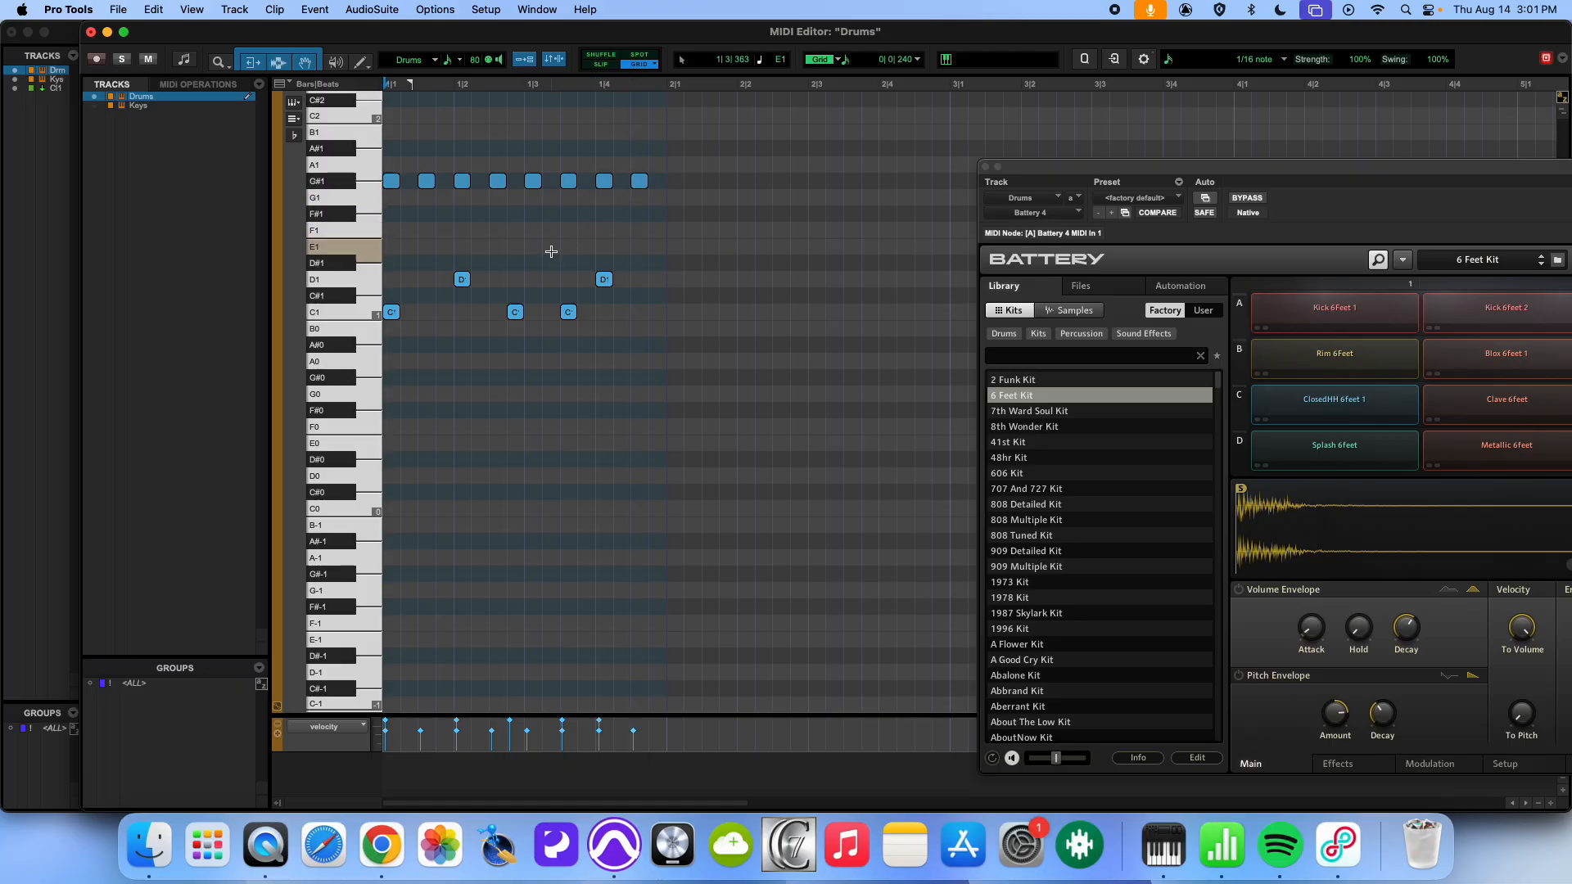
key(Return)
key(space)
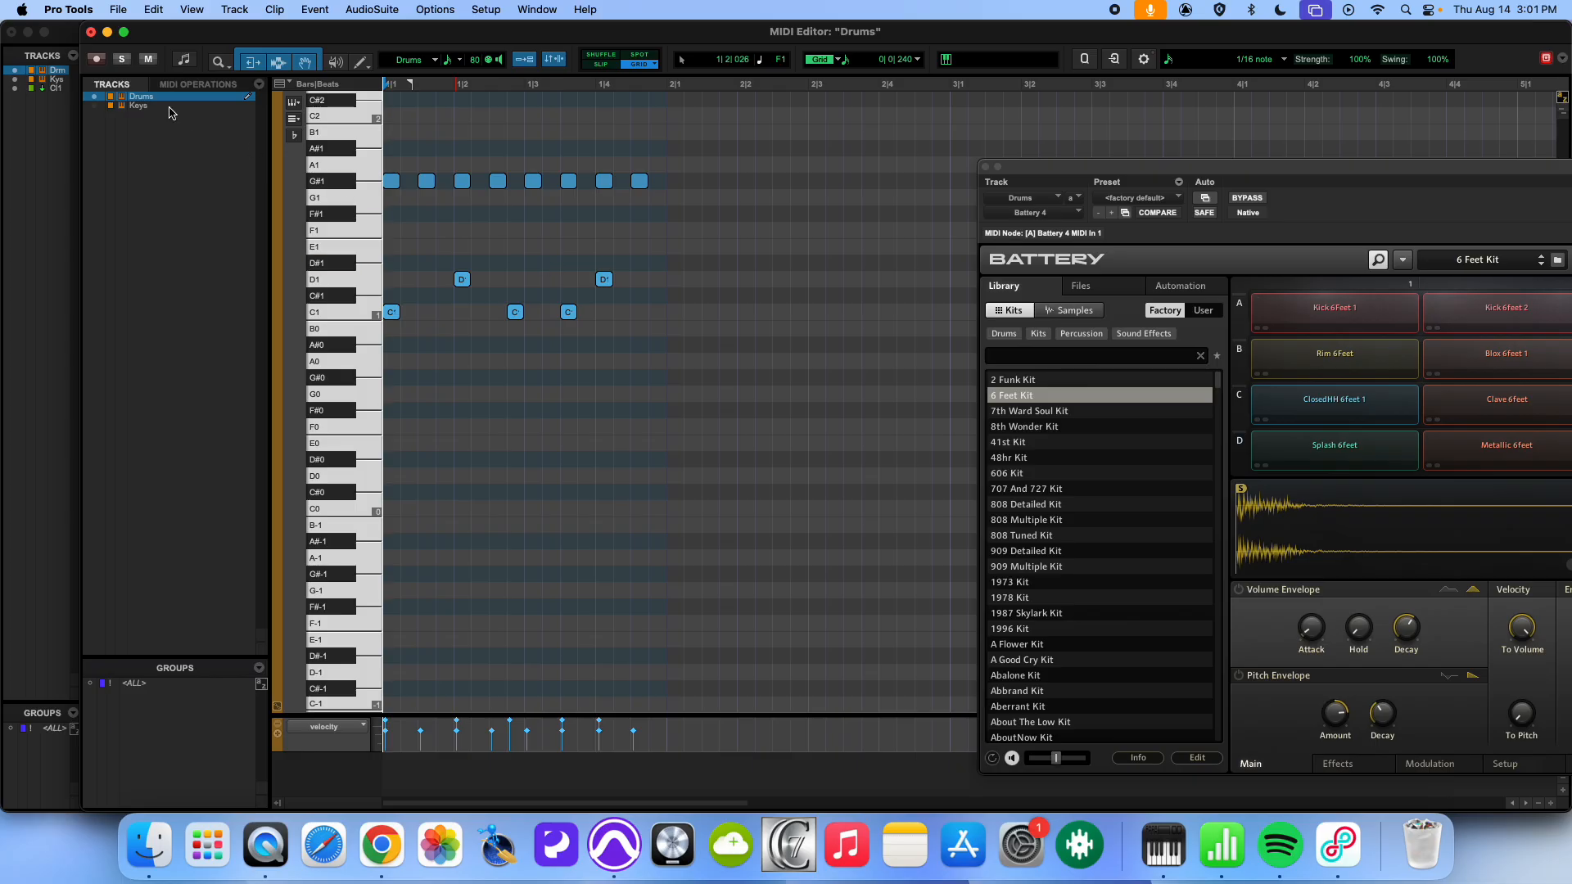
- Close the MIDI Editor, go to the Edit window and duplicate the Drums clip into bar 2
click(90, 33)
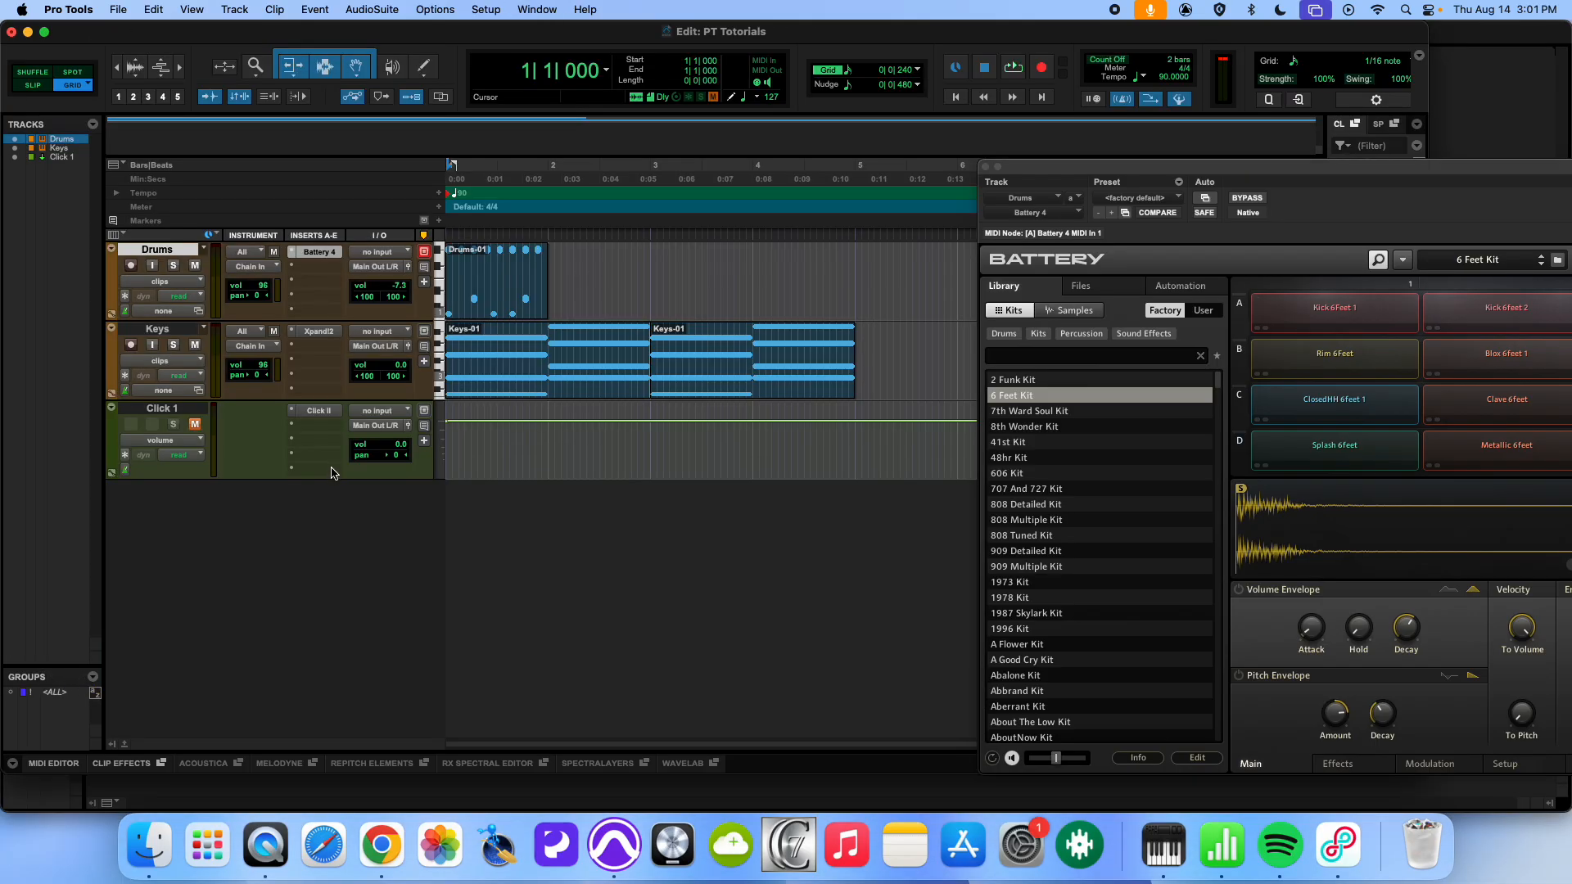
key(super+equal)
click(496, 314)
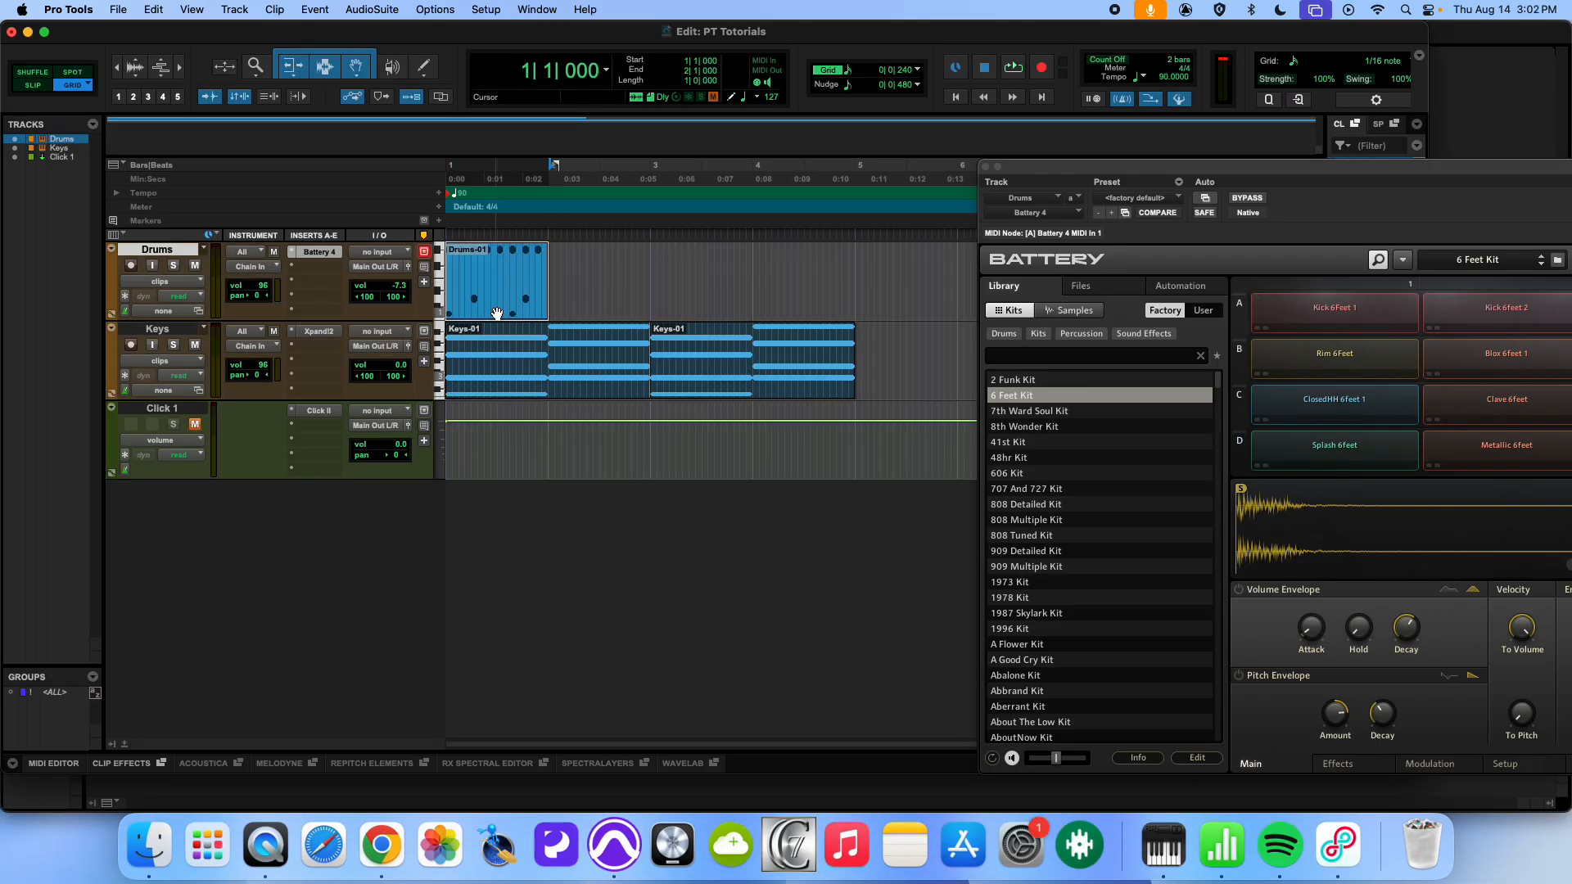
key(super+d)
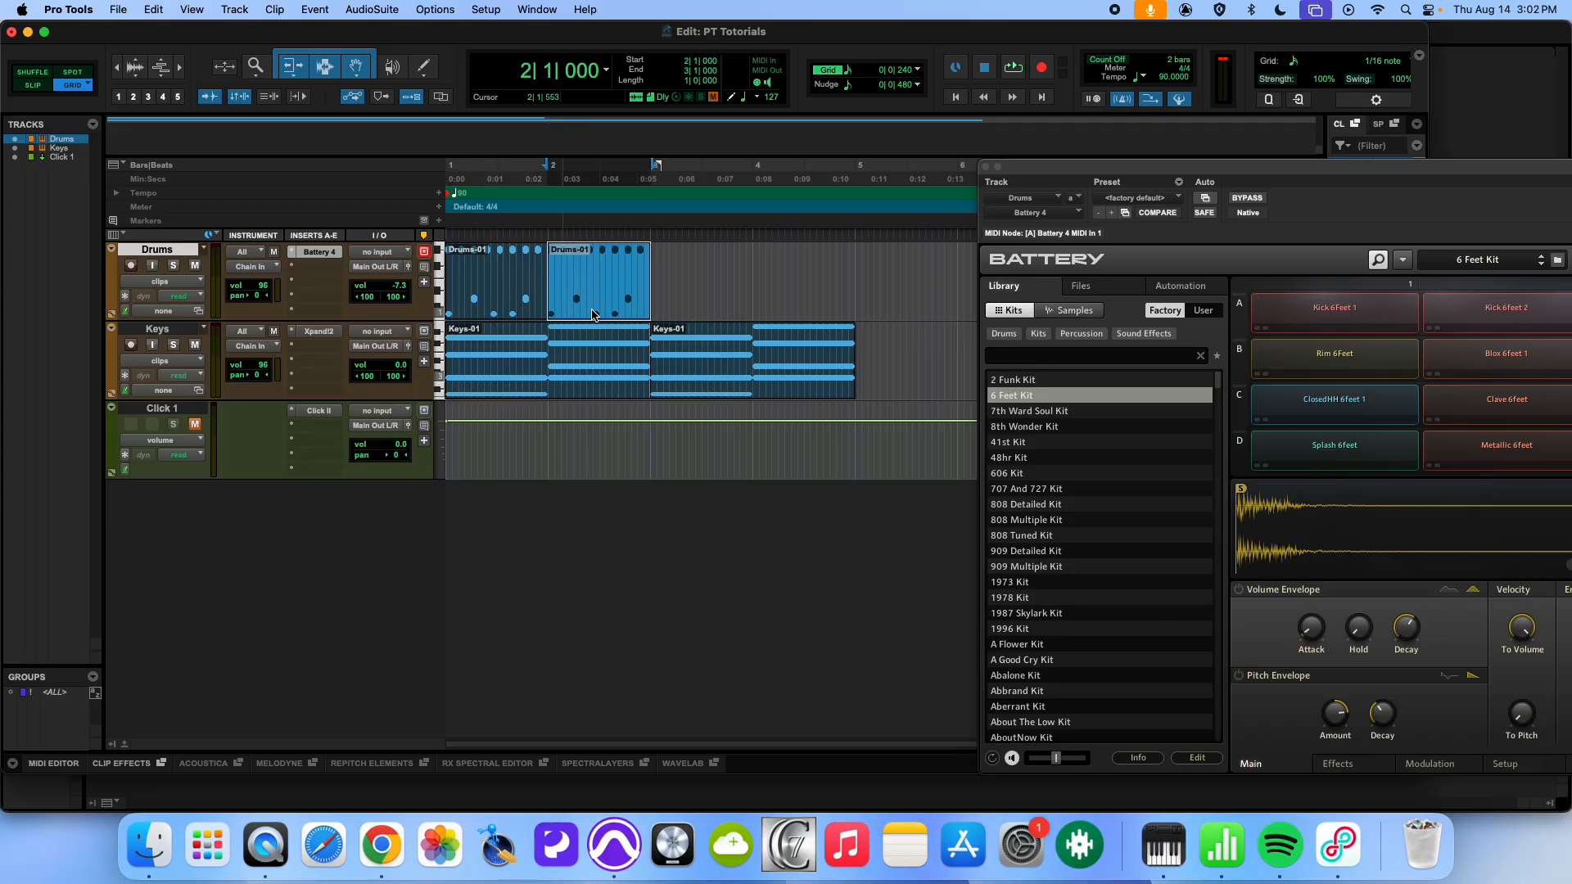
- In the duplicated clip, draw a C1 kick on the last sixteenth of beat 1 at velocity 110 and play it back
double_click(577, 308)
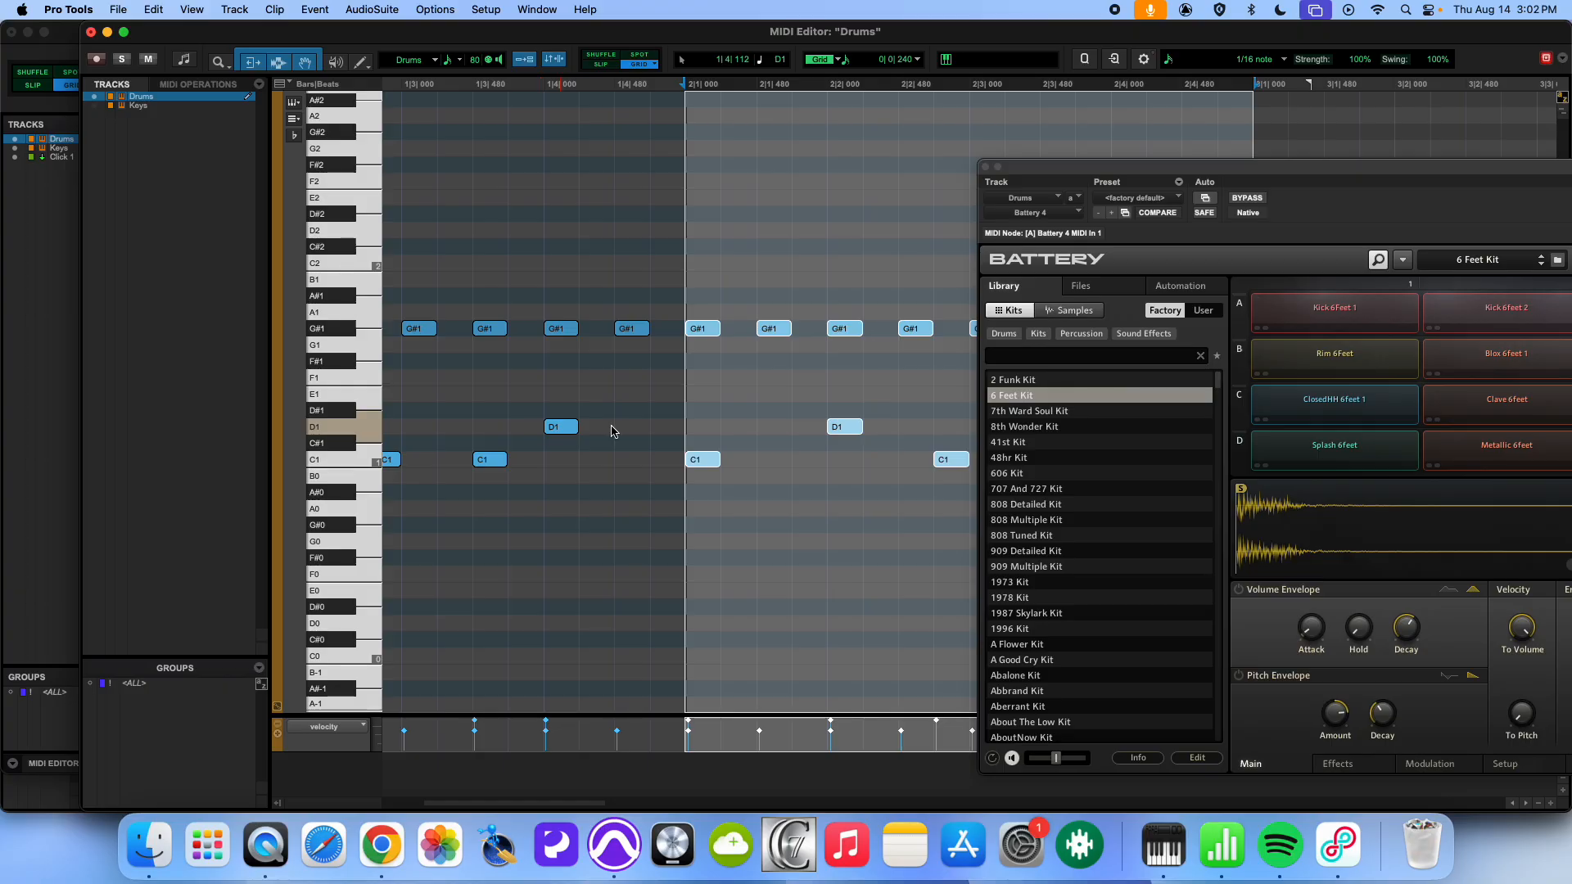
scroll(810, 421, right, 5)
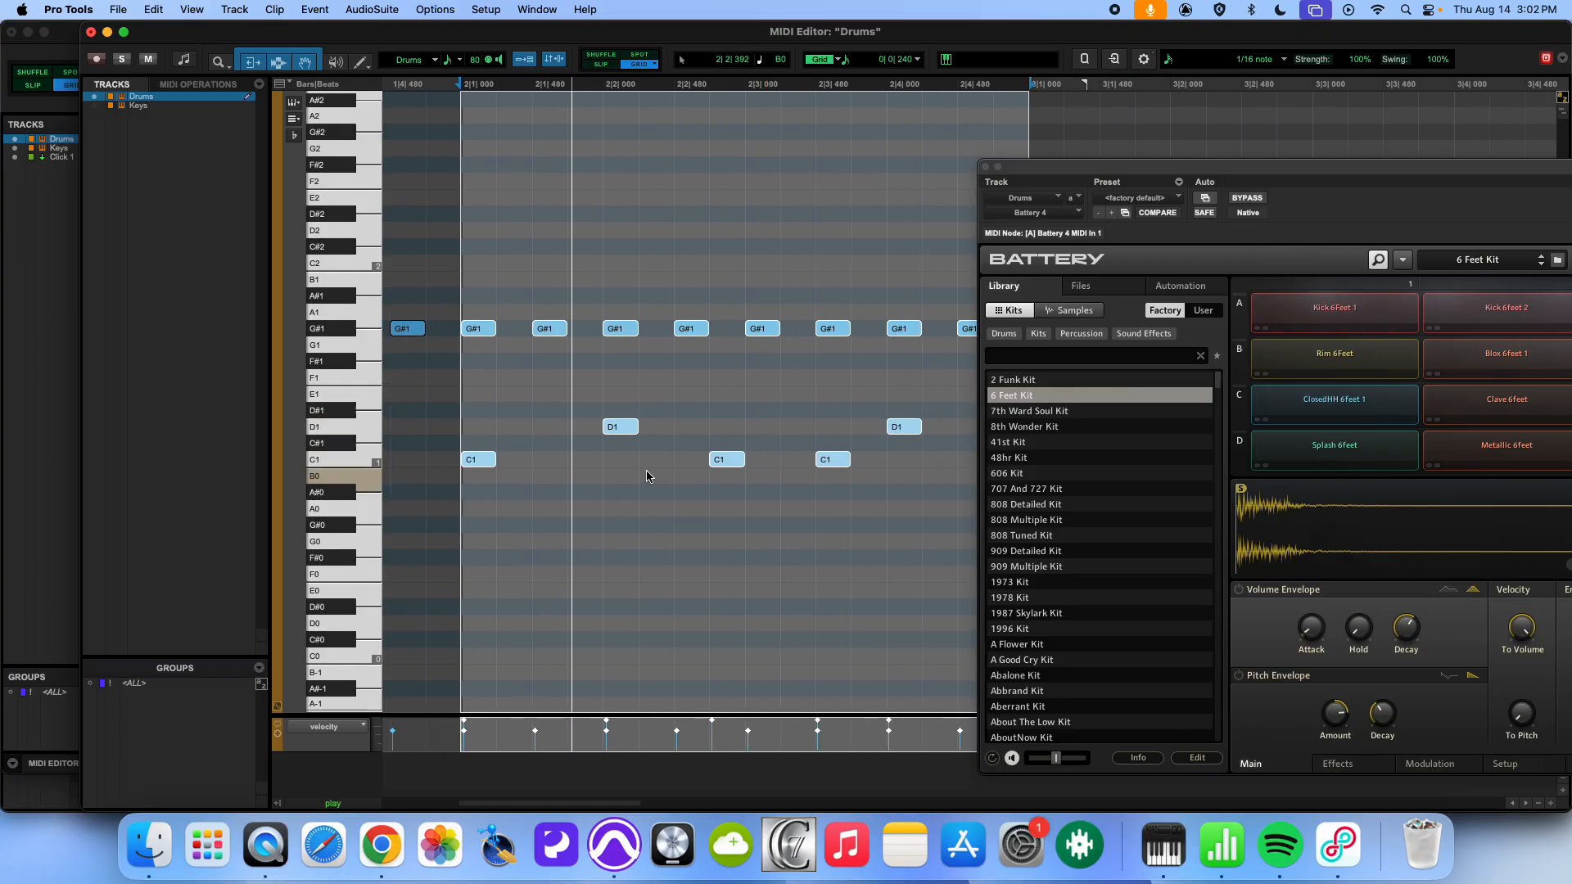
click(577, 459)
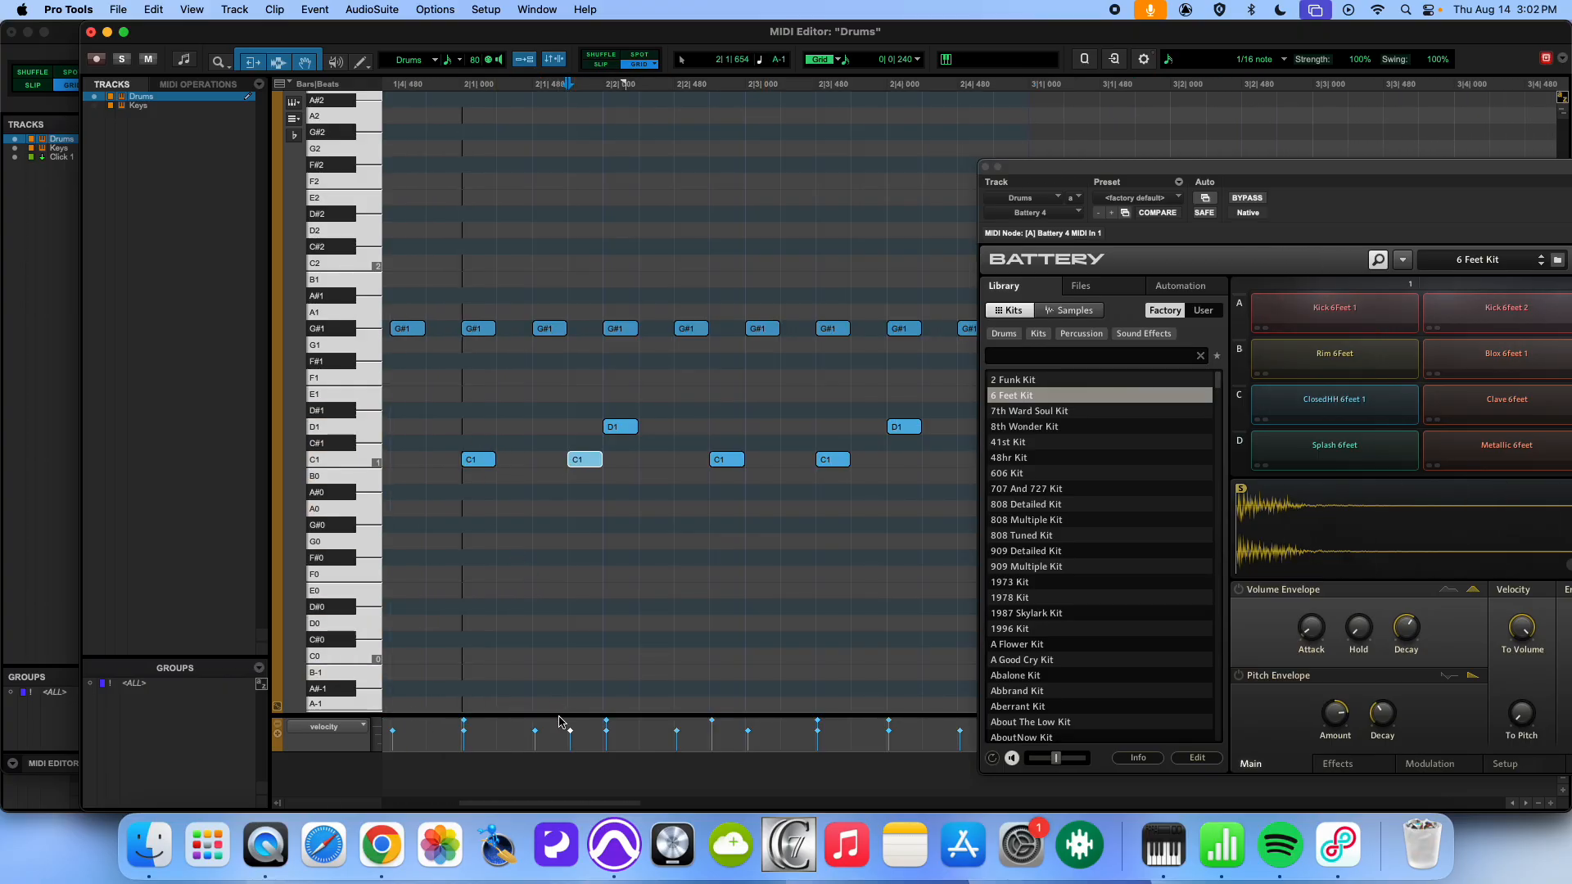
drag(571, 731, 572, 724)
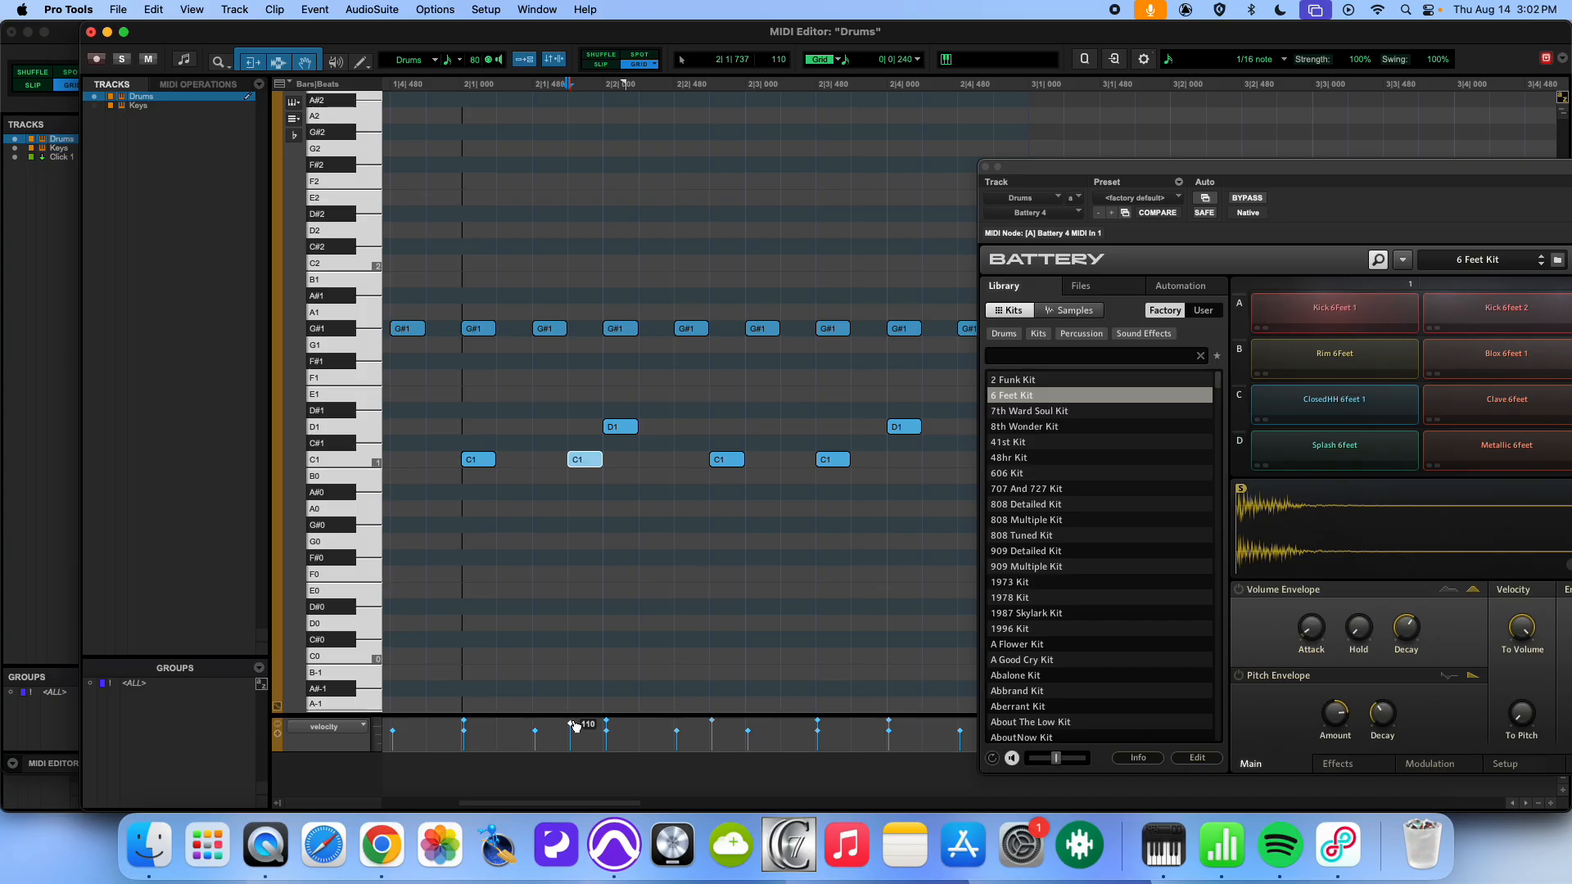
click(442, 549)
key(space)
- In bar 2 beat 3, add a C1 kick with raised velocity on the last sixteenth and G#1 hi-hats on the second and last sixteenths
scroll(622, 565, down, 3)
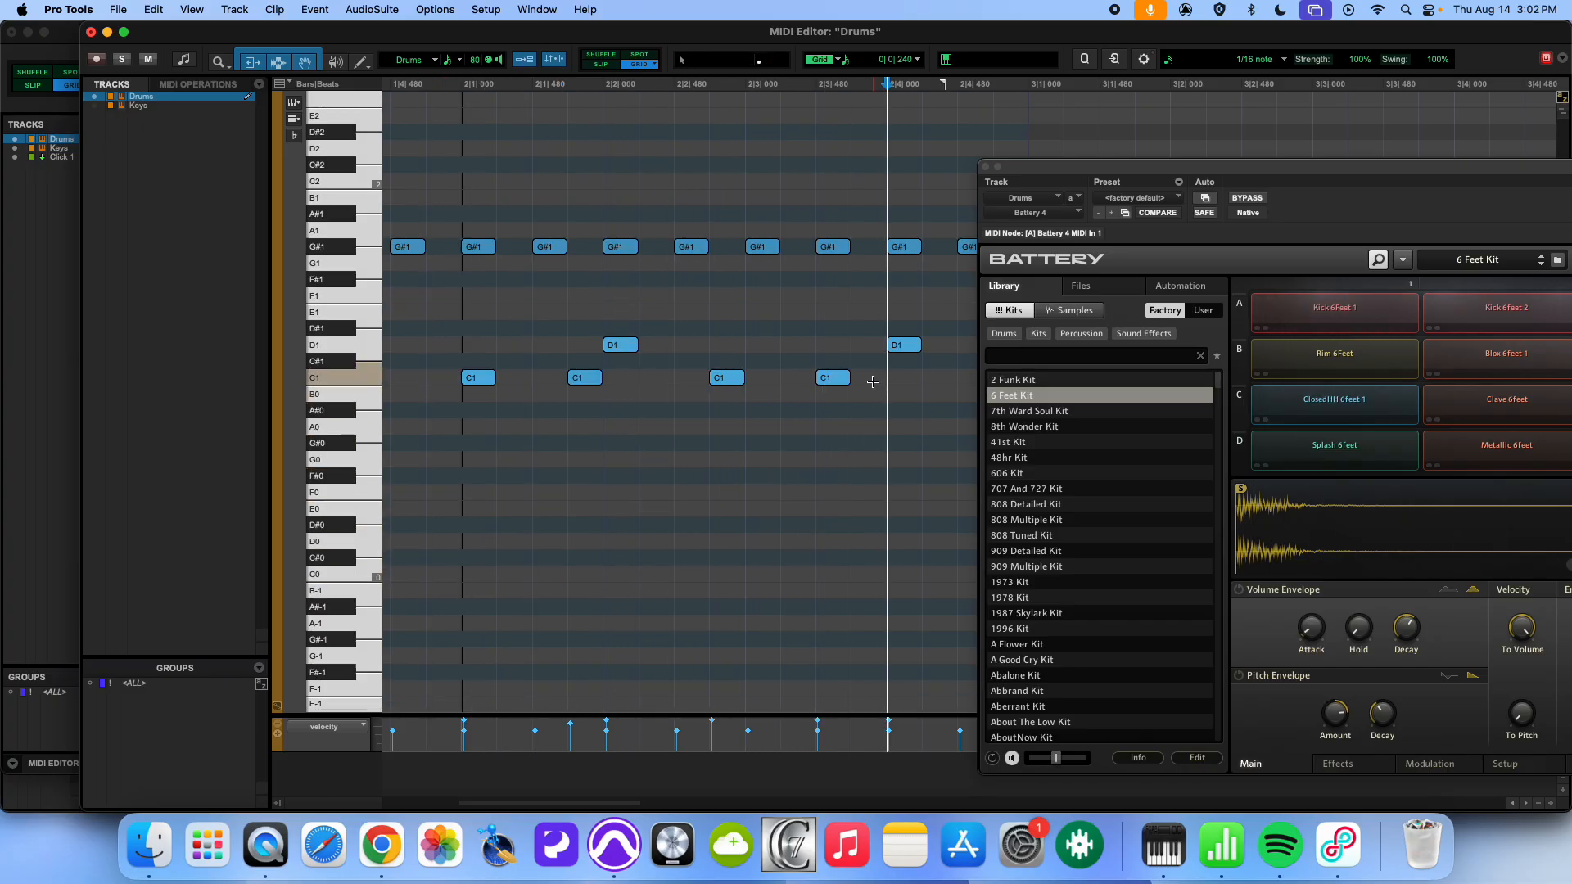
click(866, 377)
drag(854, 731, 854, 724)
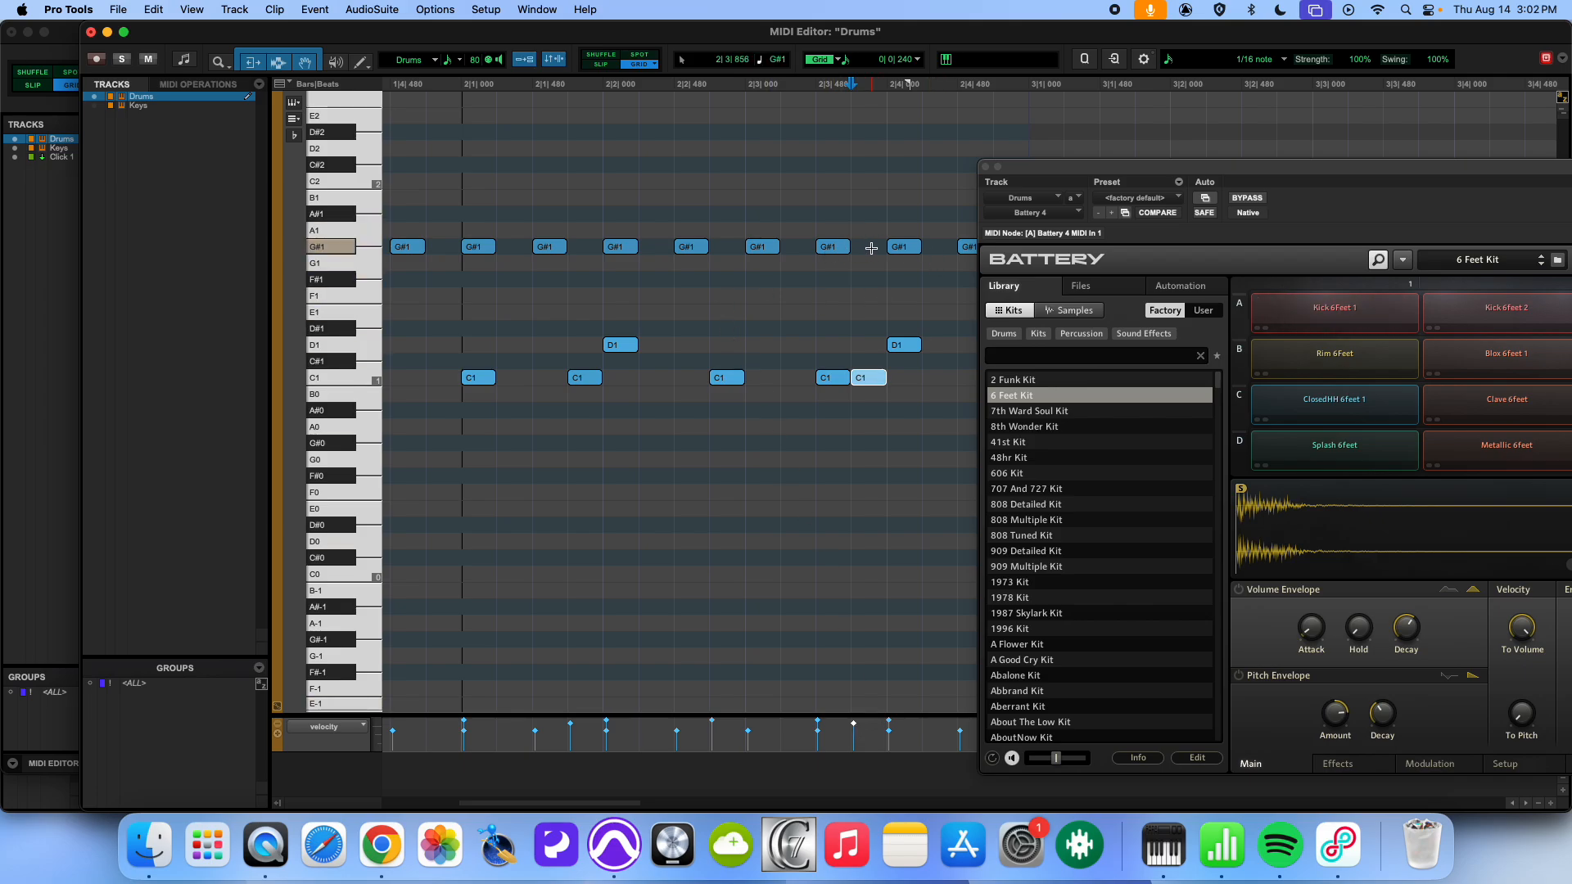
click(871, 248)
drag(870, 246, 798, 247)
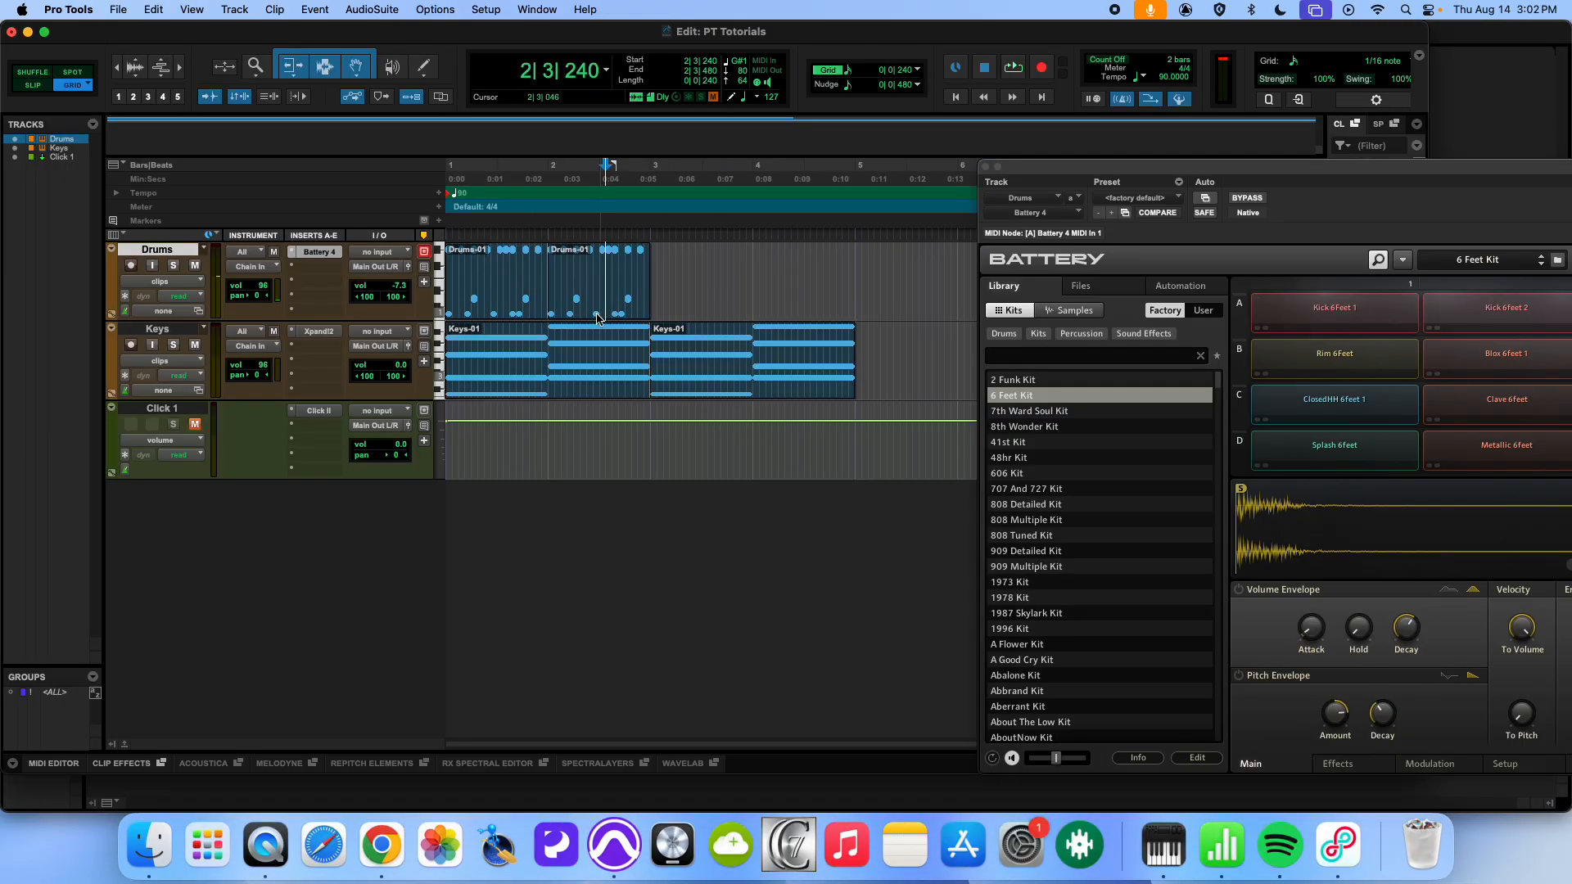
- Duplicate both Drums clips into bars 3 and 4 and play them together with the two Keys clips
click(509, 308)
shift+click(599, 310)
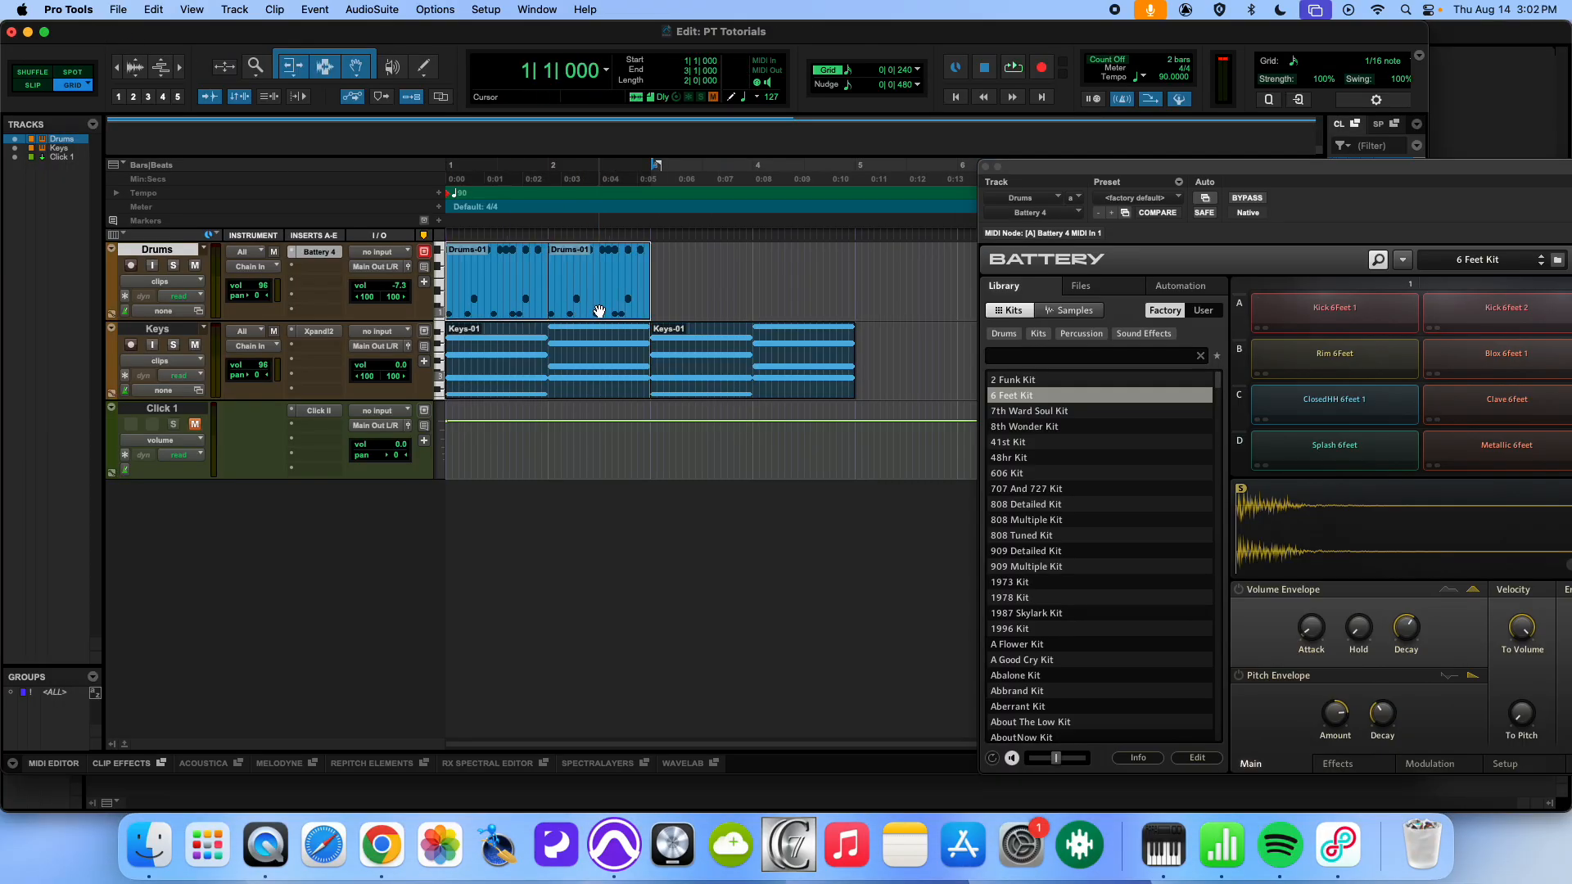
key(super+d)
click(546, 385)
shift+click(744, 386)
key(space)
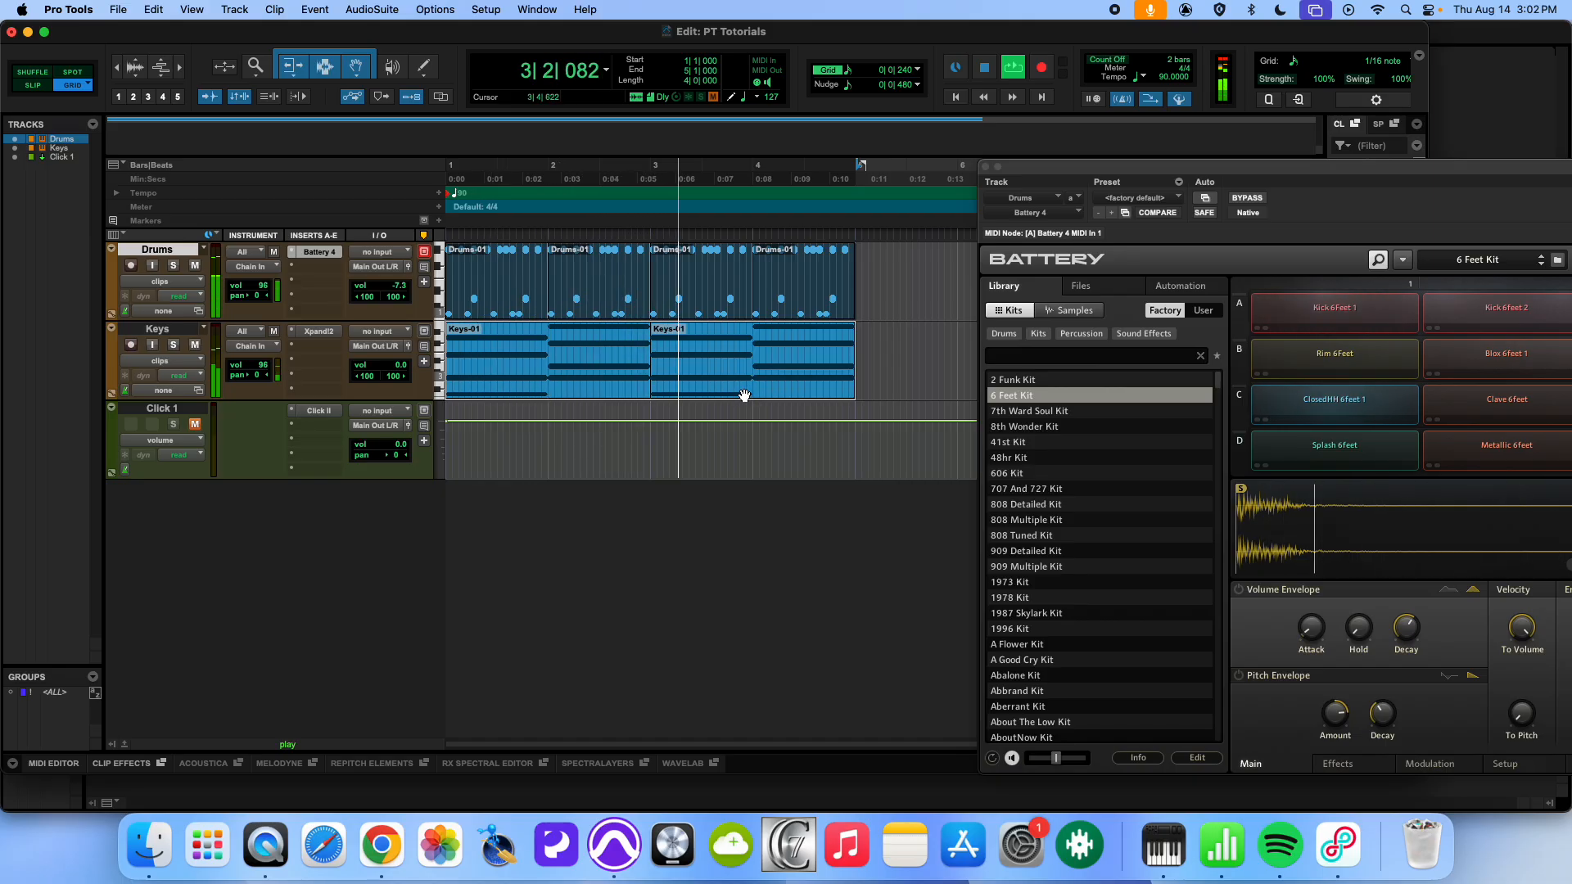
key(space)
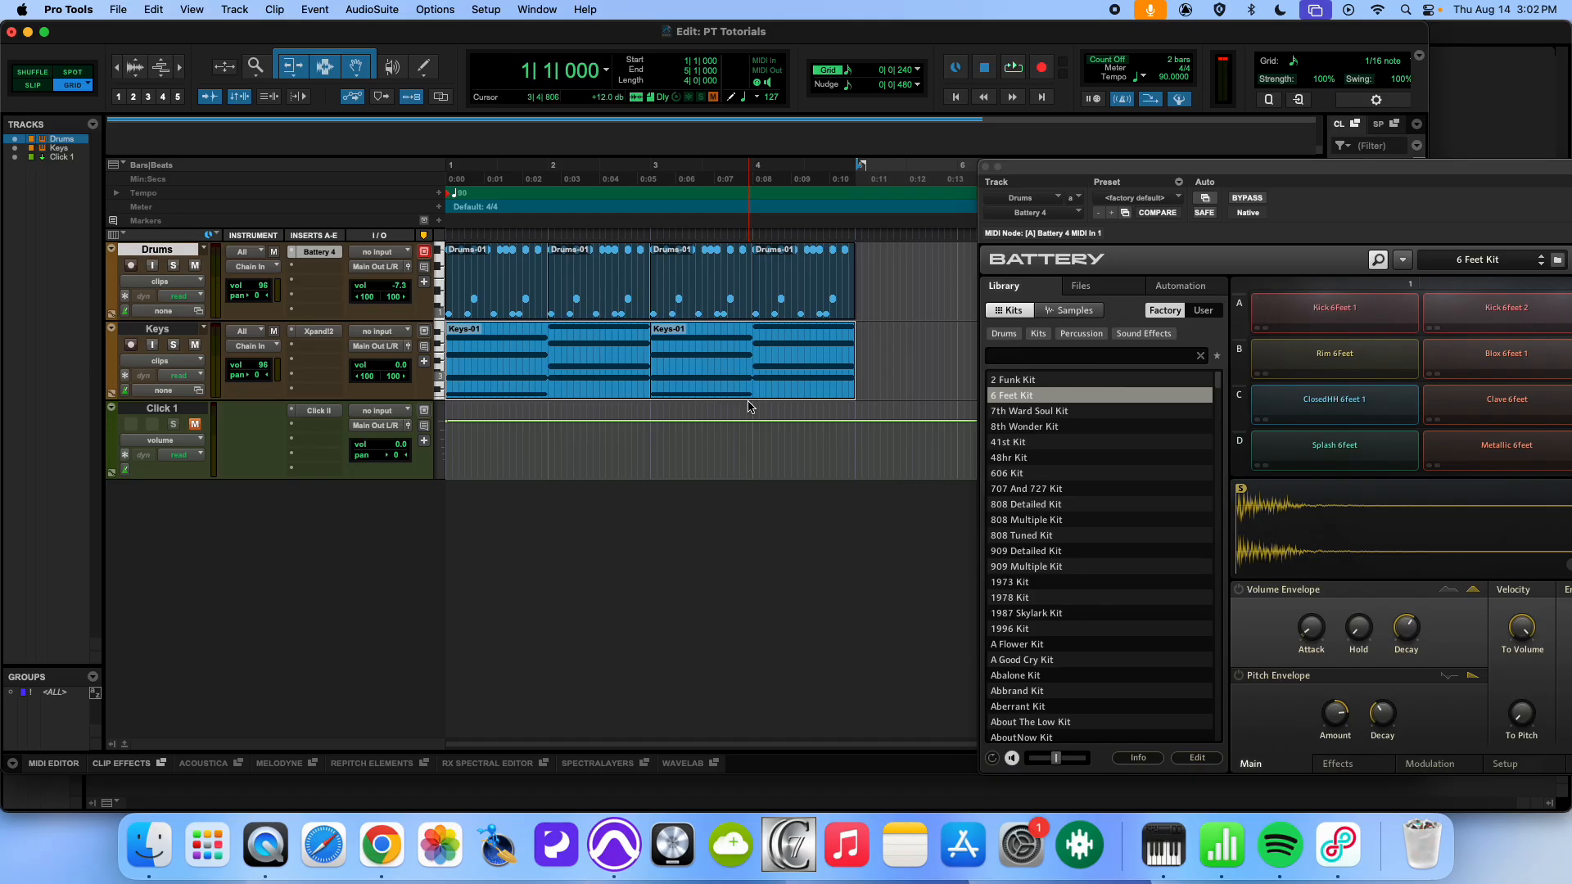
- Undo the duplication into bars 3 and 4 and the two extra G#1 hi-hats on beat 3
click(504, 309)
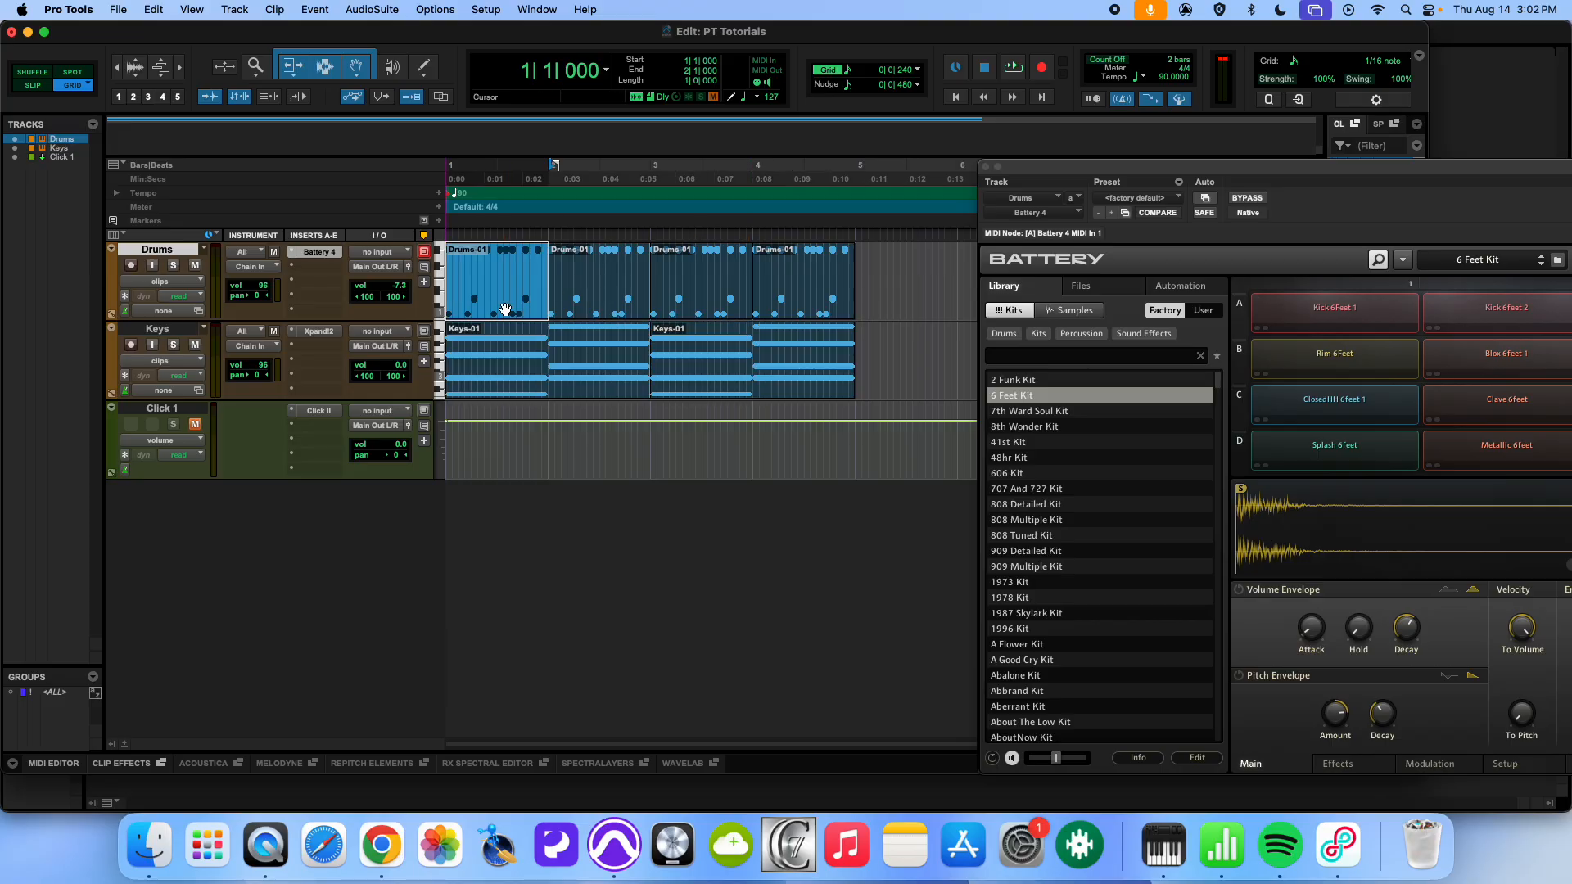
click(606, 307)
click(698, 308)
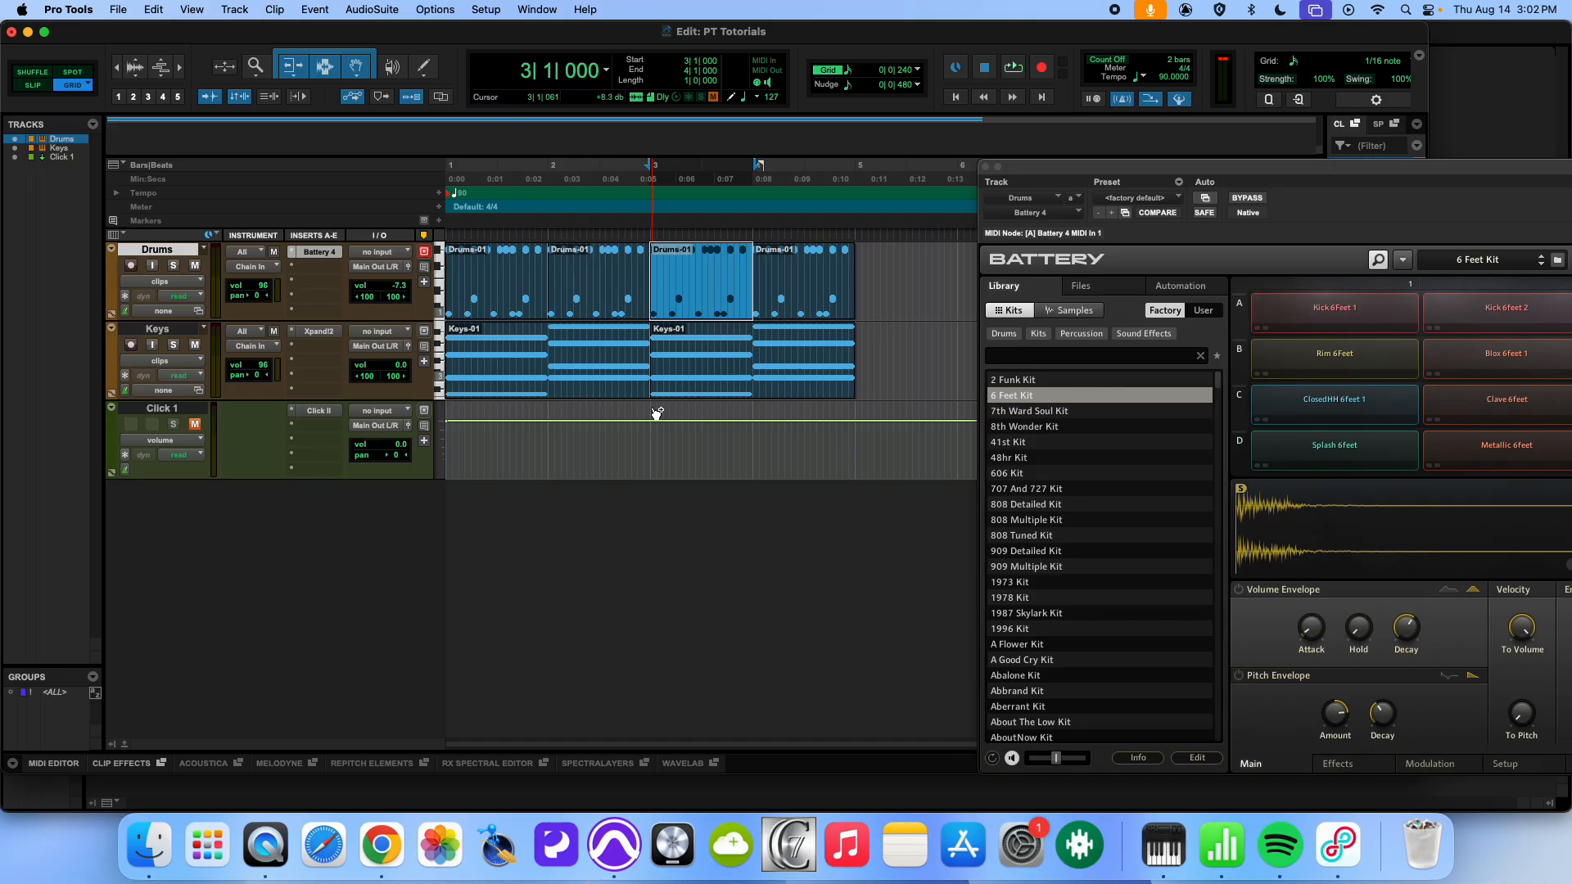
key(super+z)
key(super+z)
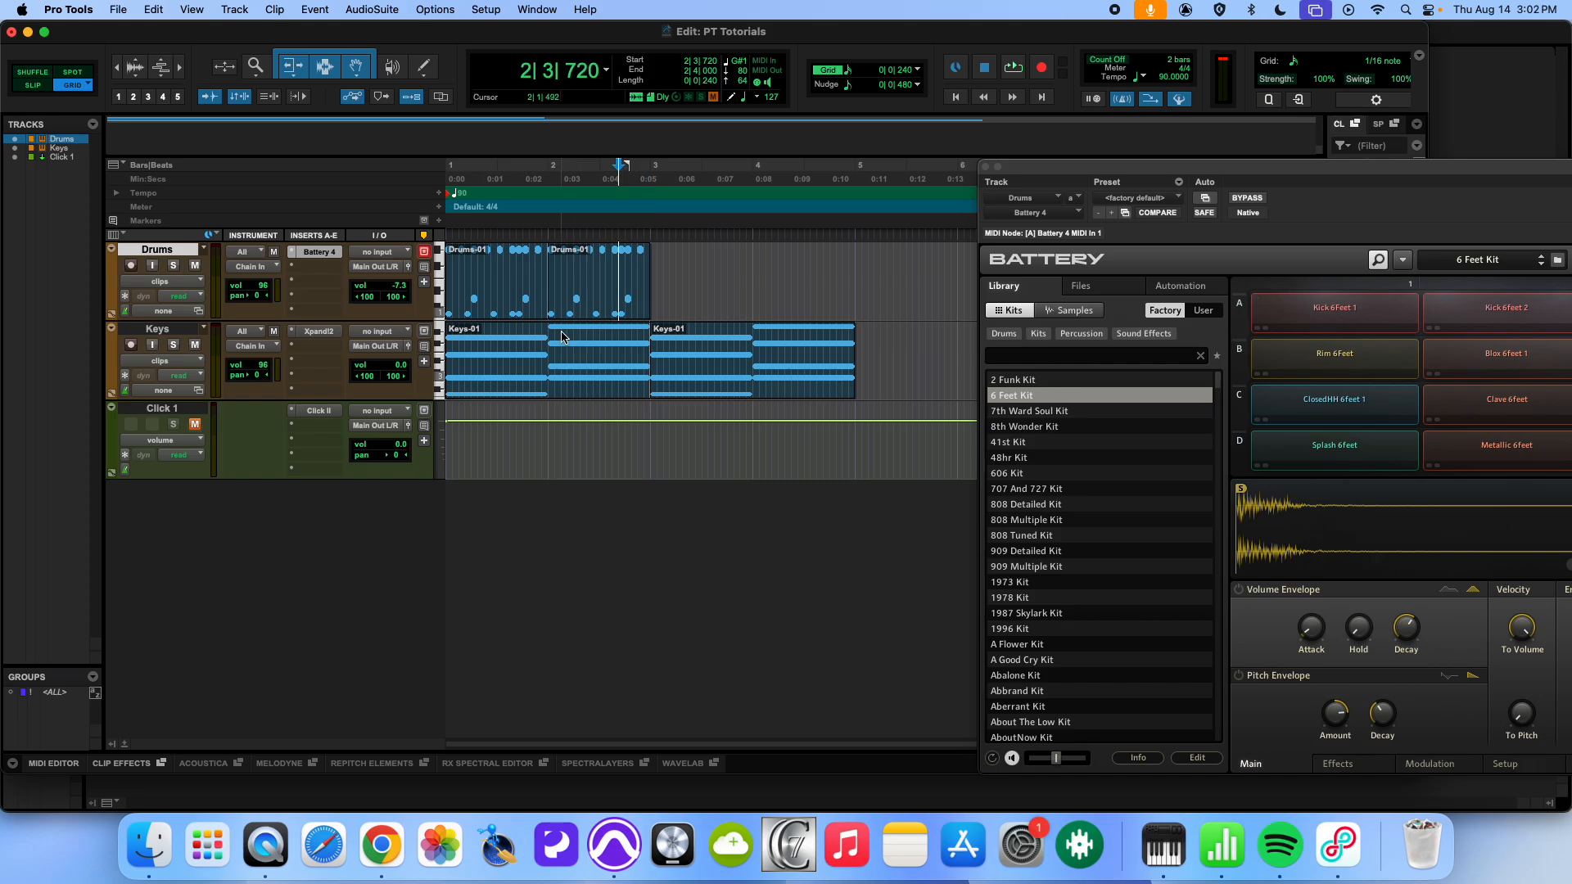
key(super+z)
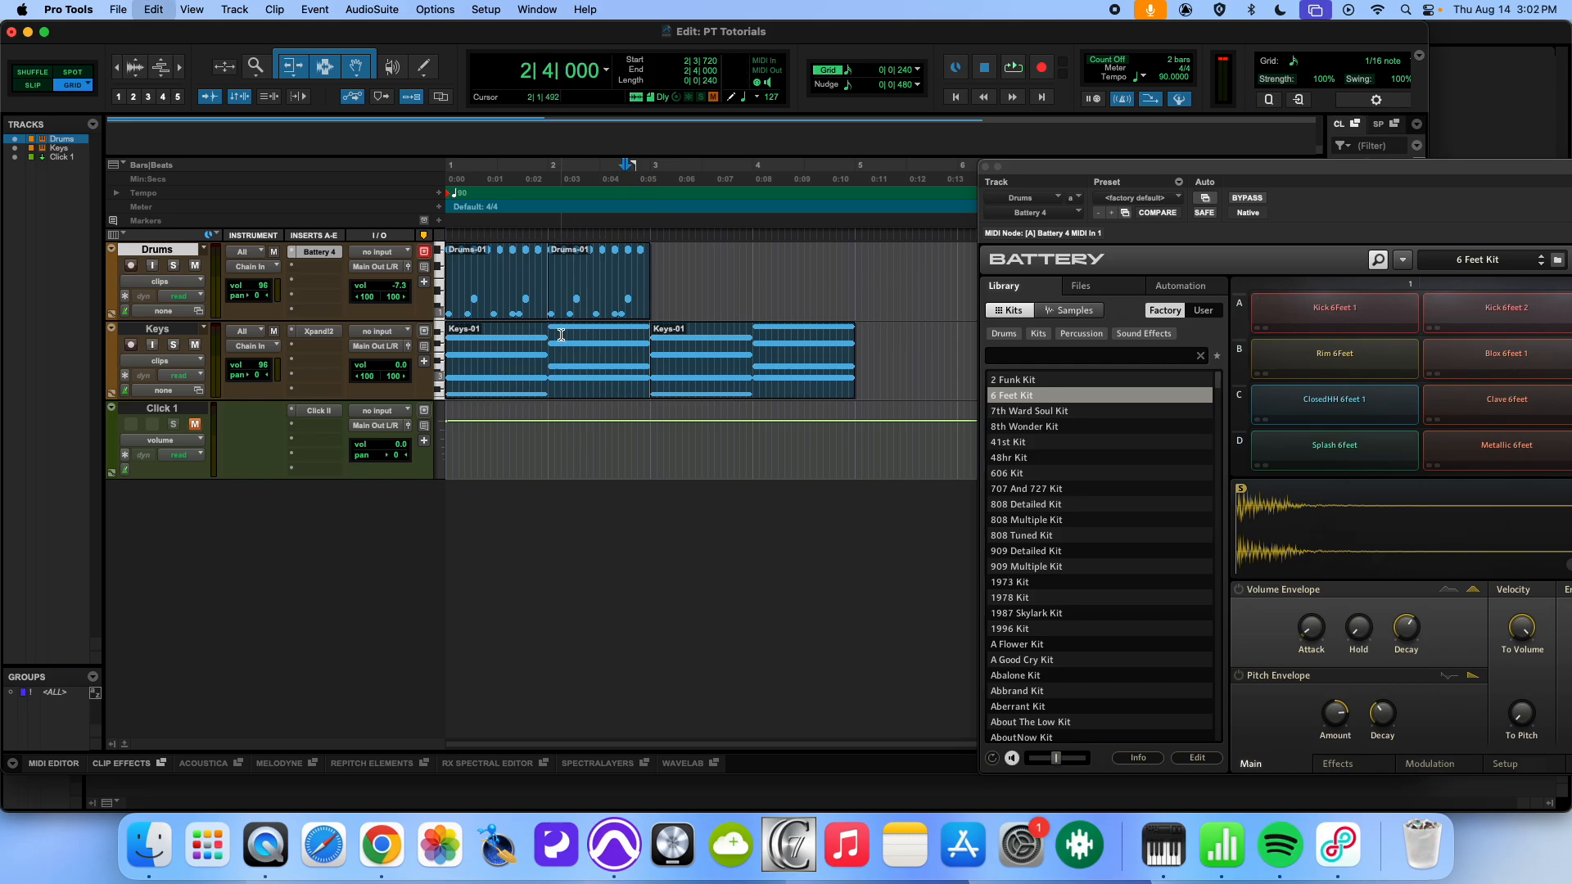
- Open the first Drums clip in the MIDI Editor with both bars in view, move the Battery 4 window aside and play the pattern
double_click(513, 305)
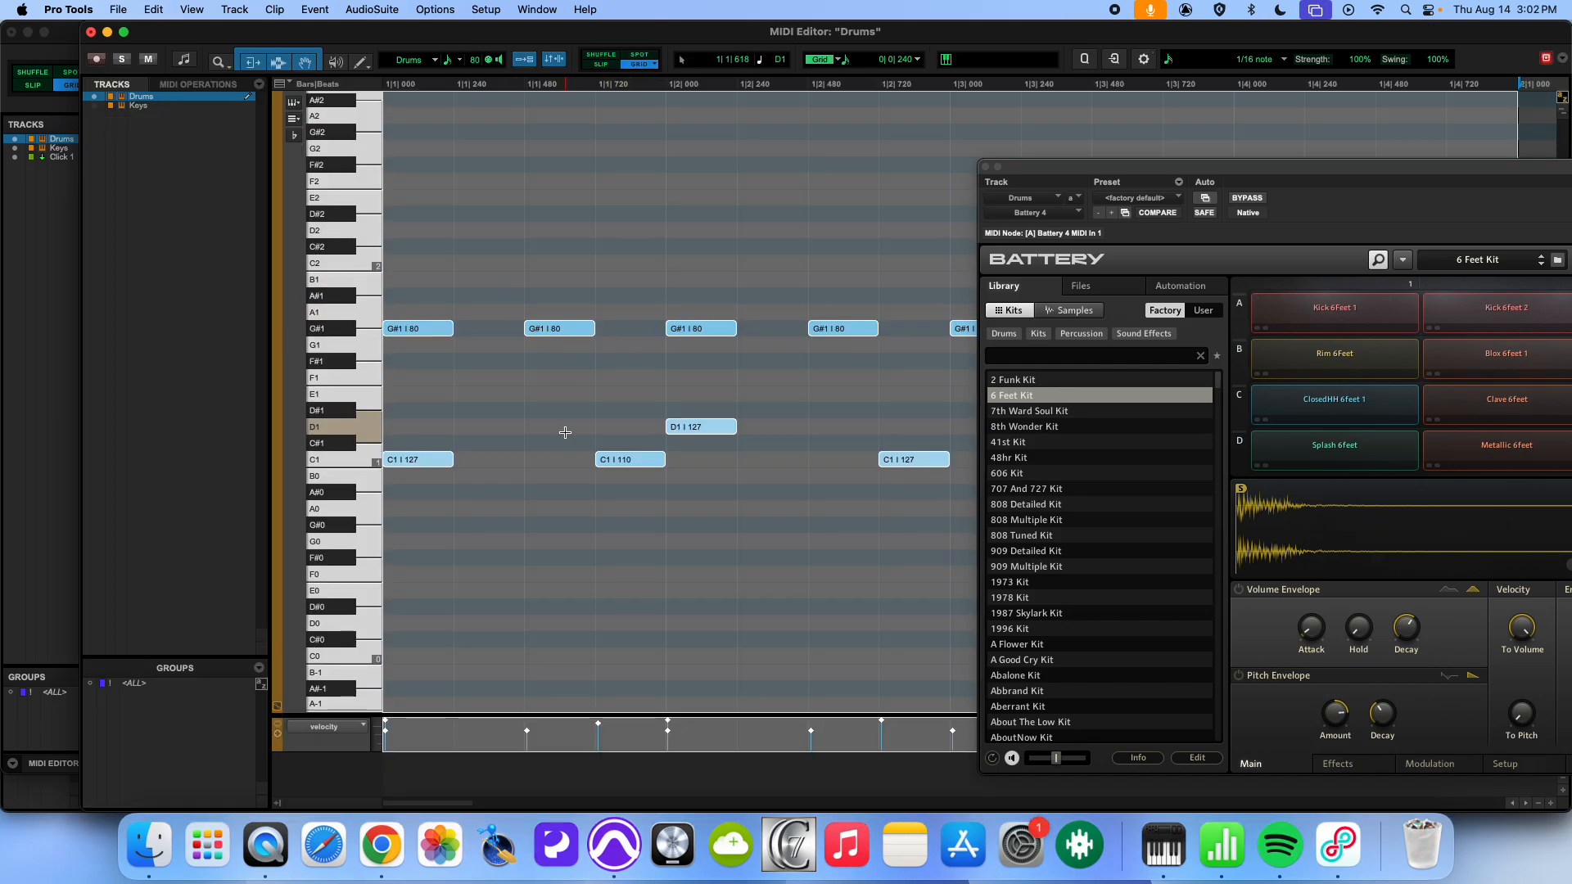
key(super+bracketleft)
drag(1051, 173, 1404, 283)
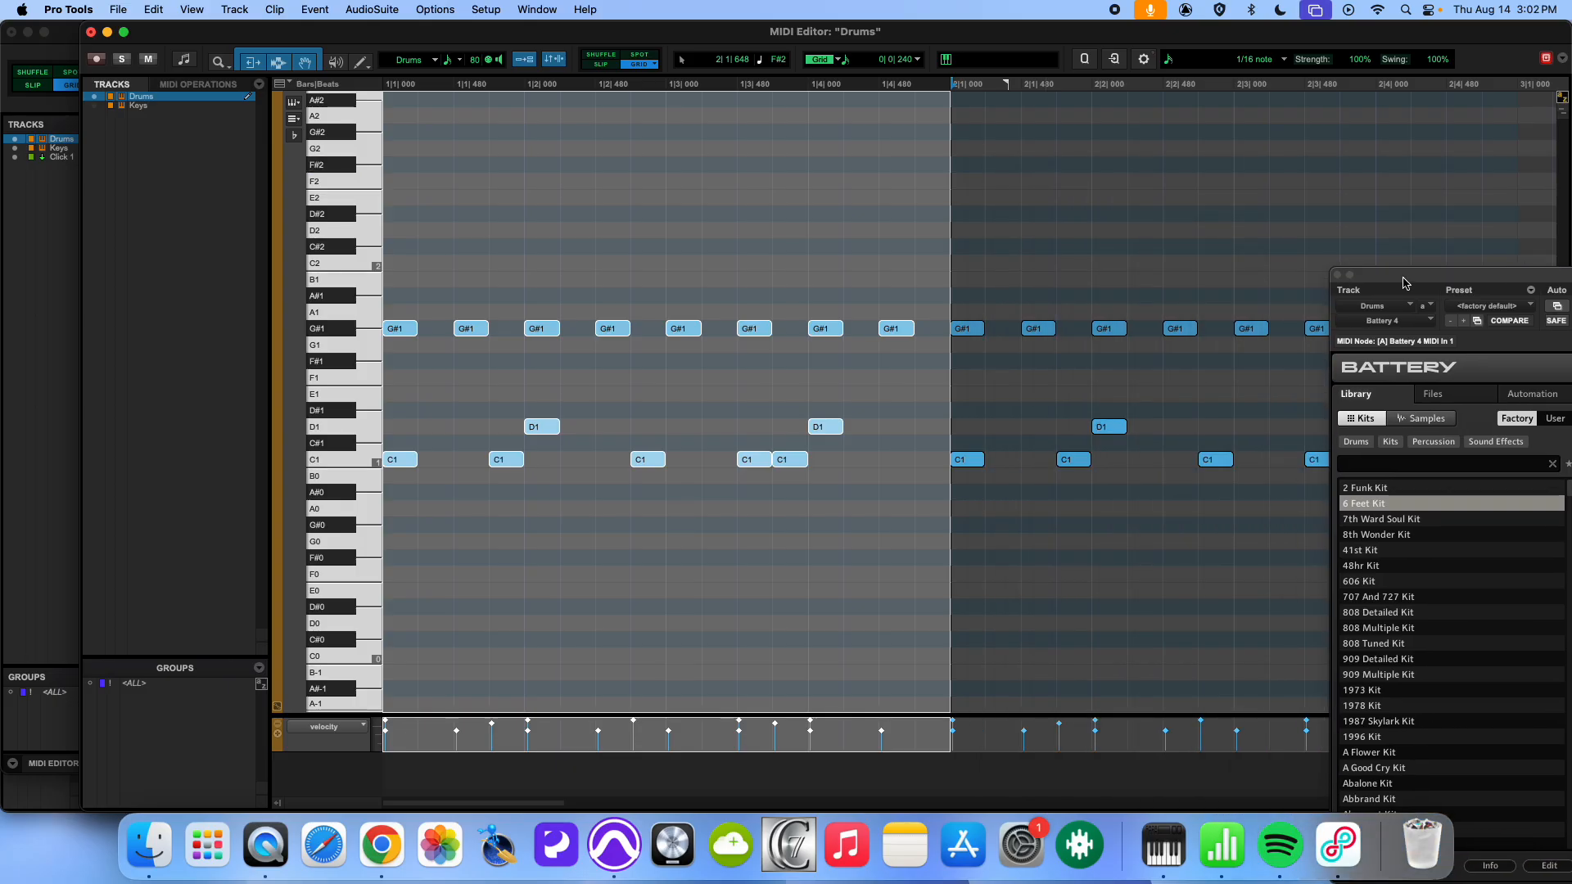
key(space)
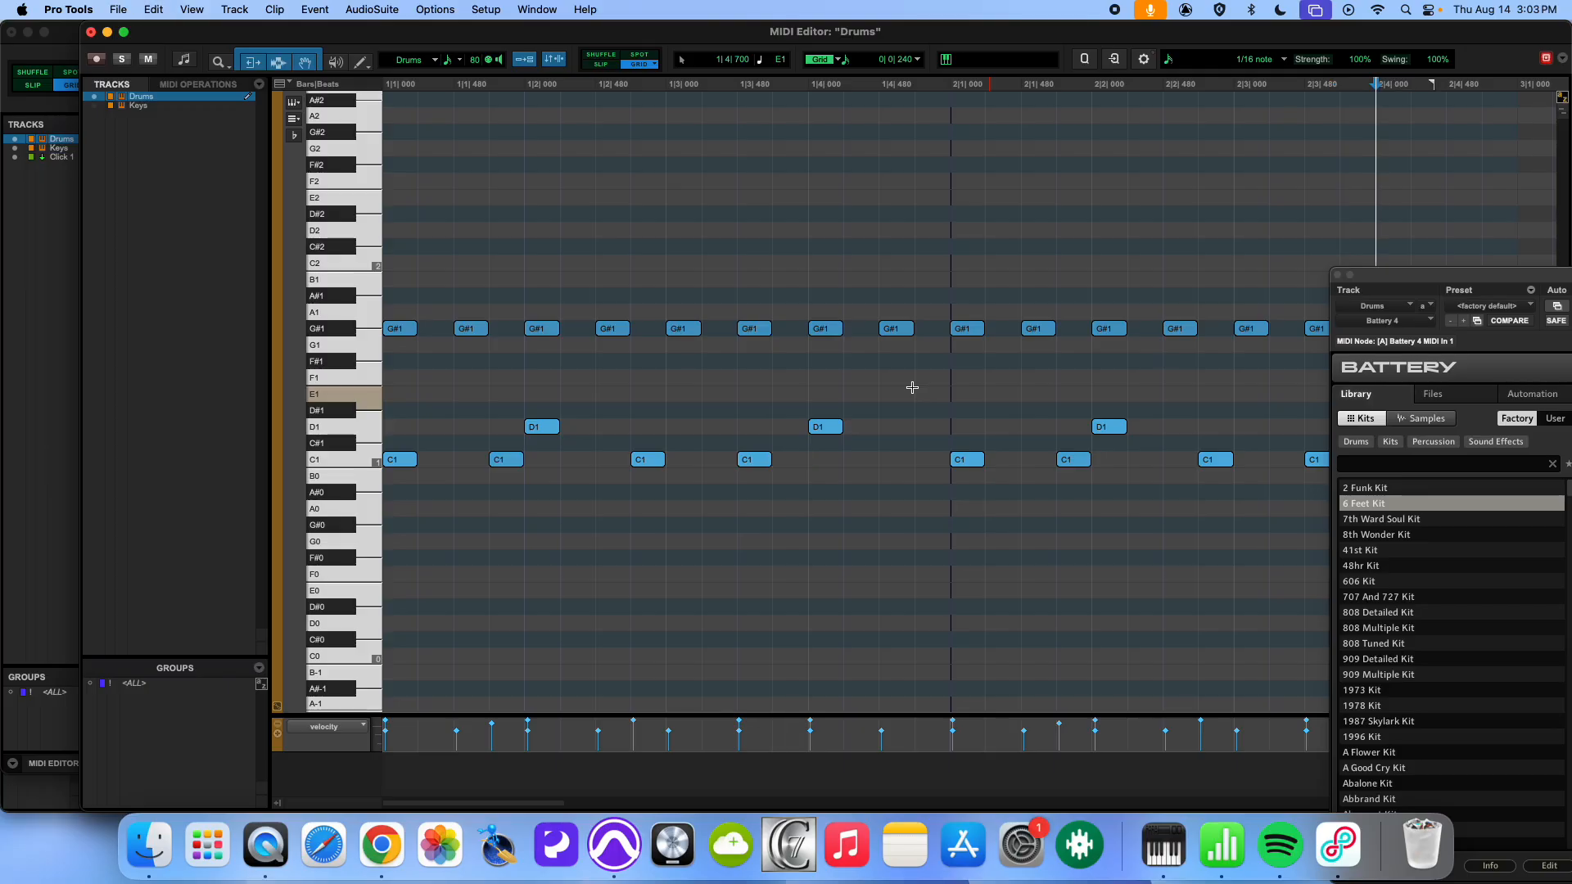
- Undo the extra C1 kick on the last sixteenth of beat 1 with its velocity change, and play the pattern back
key(super+z)
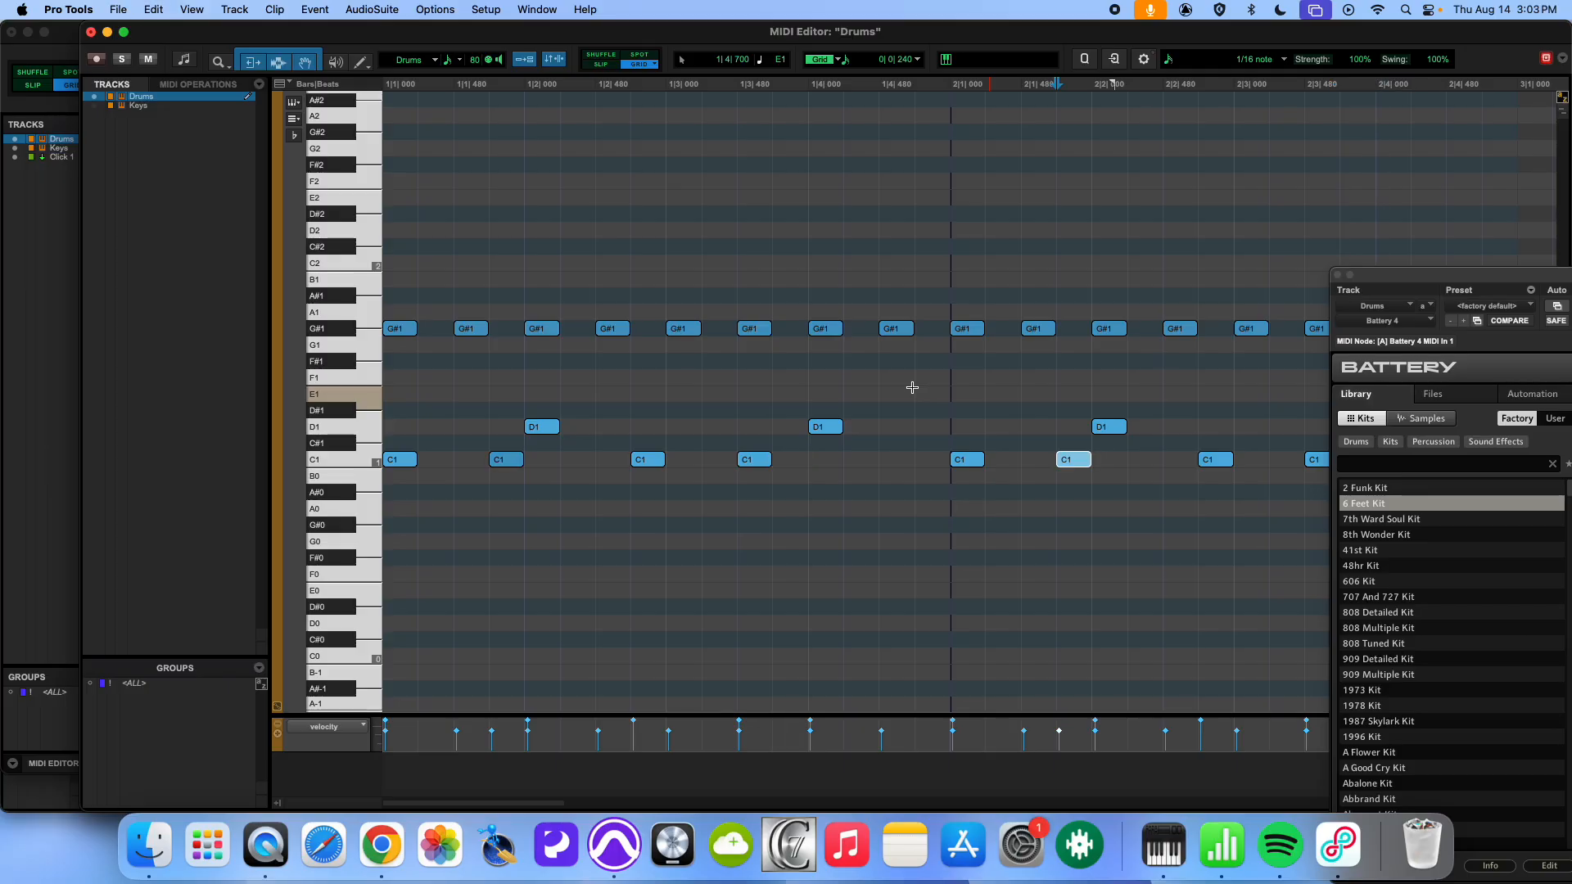
key(super+z)
key(space)
key(space)
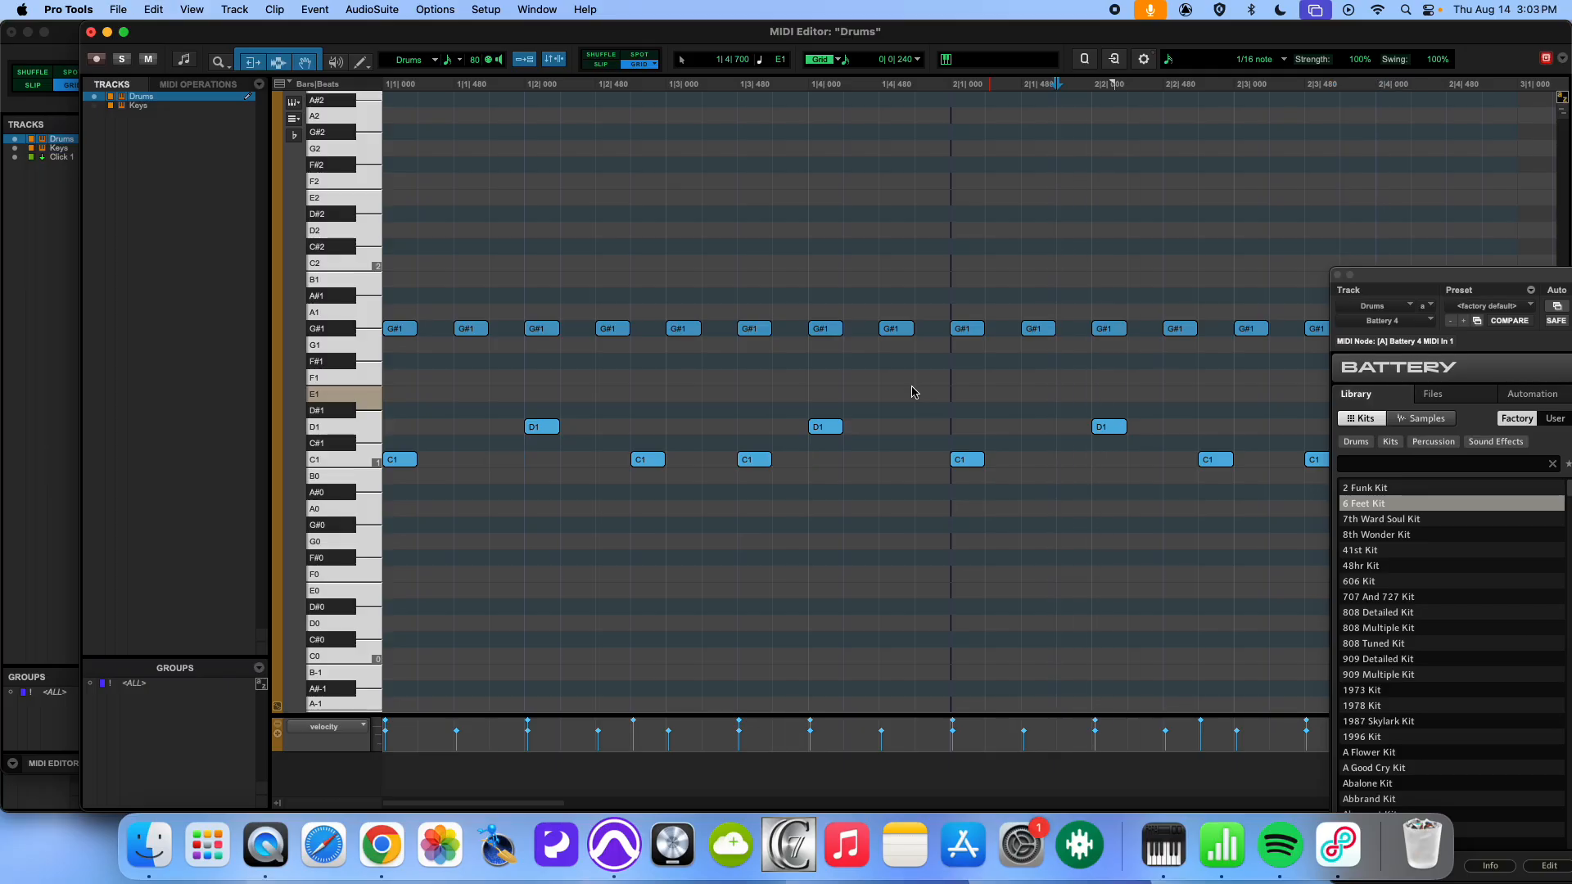
key(space)
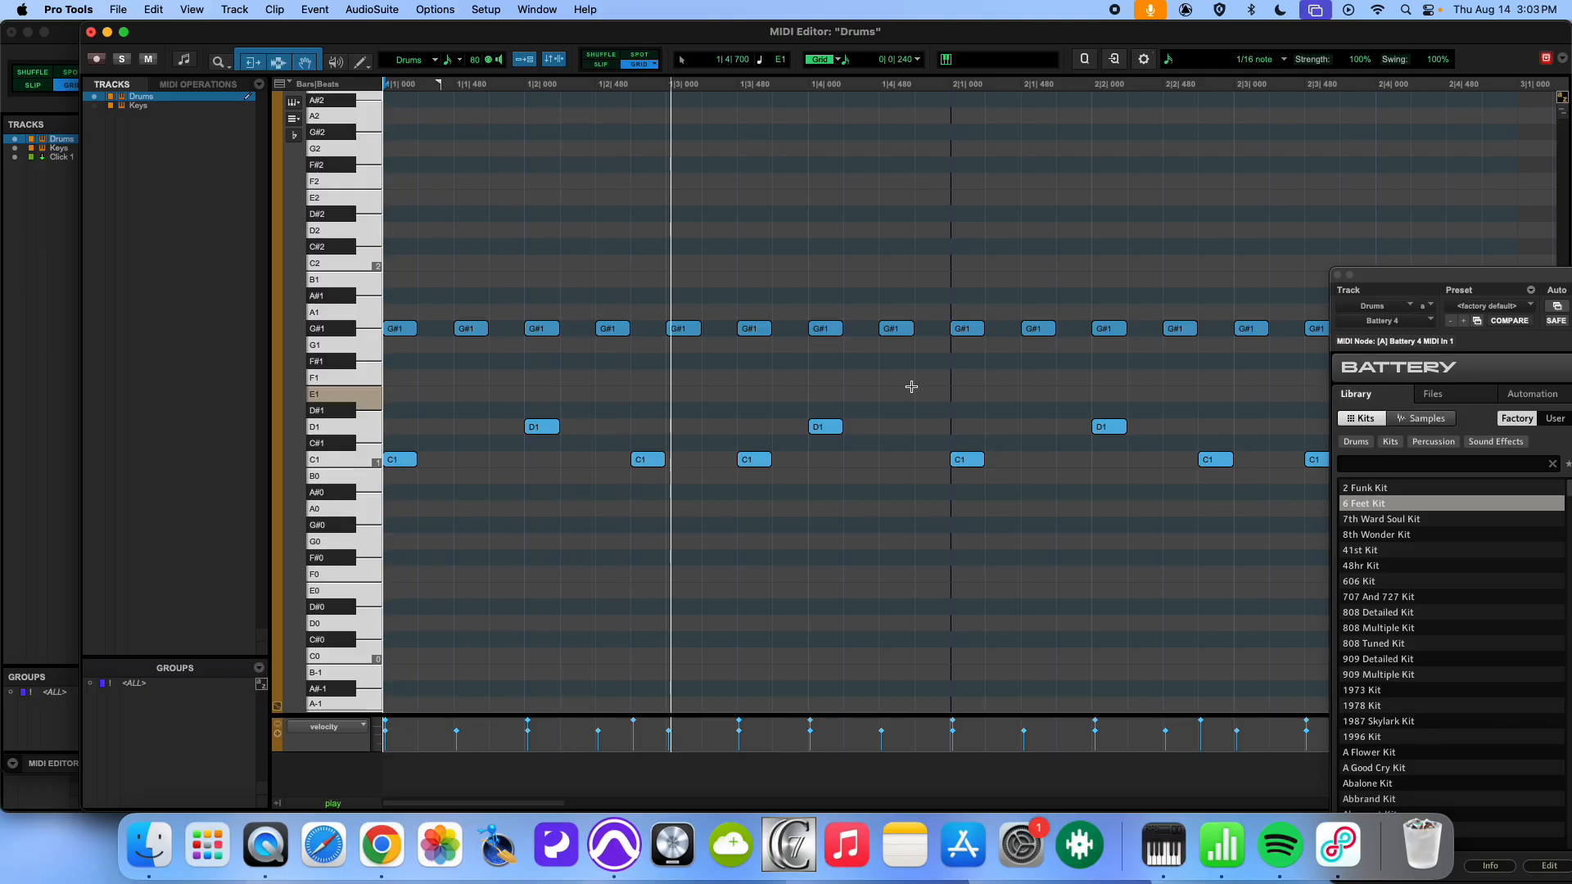
key(space)
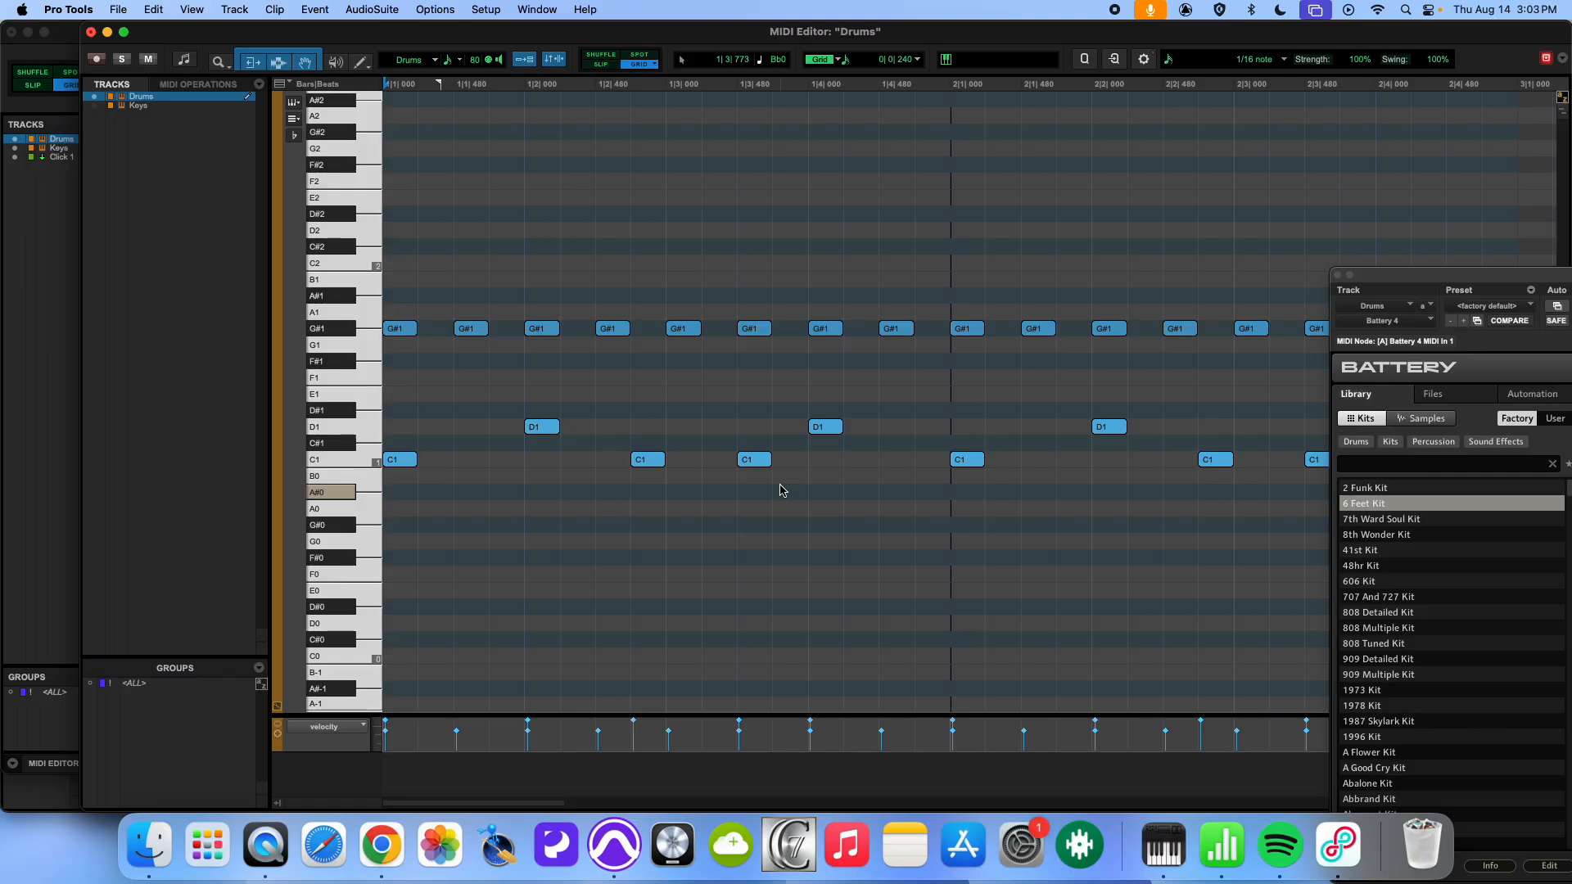
- Turn off Mirrored MIDI Editing and draw a C1 kick with raised velocity on the last sixteenth of bar 2 beat 1
click(525, 60)
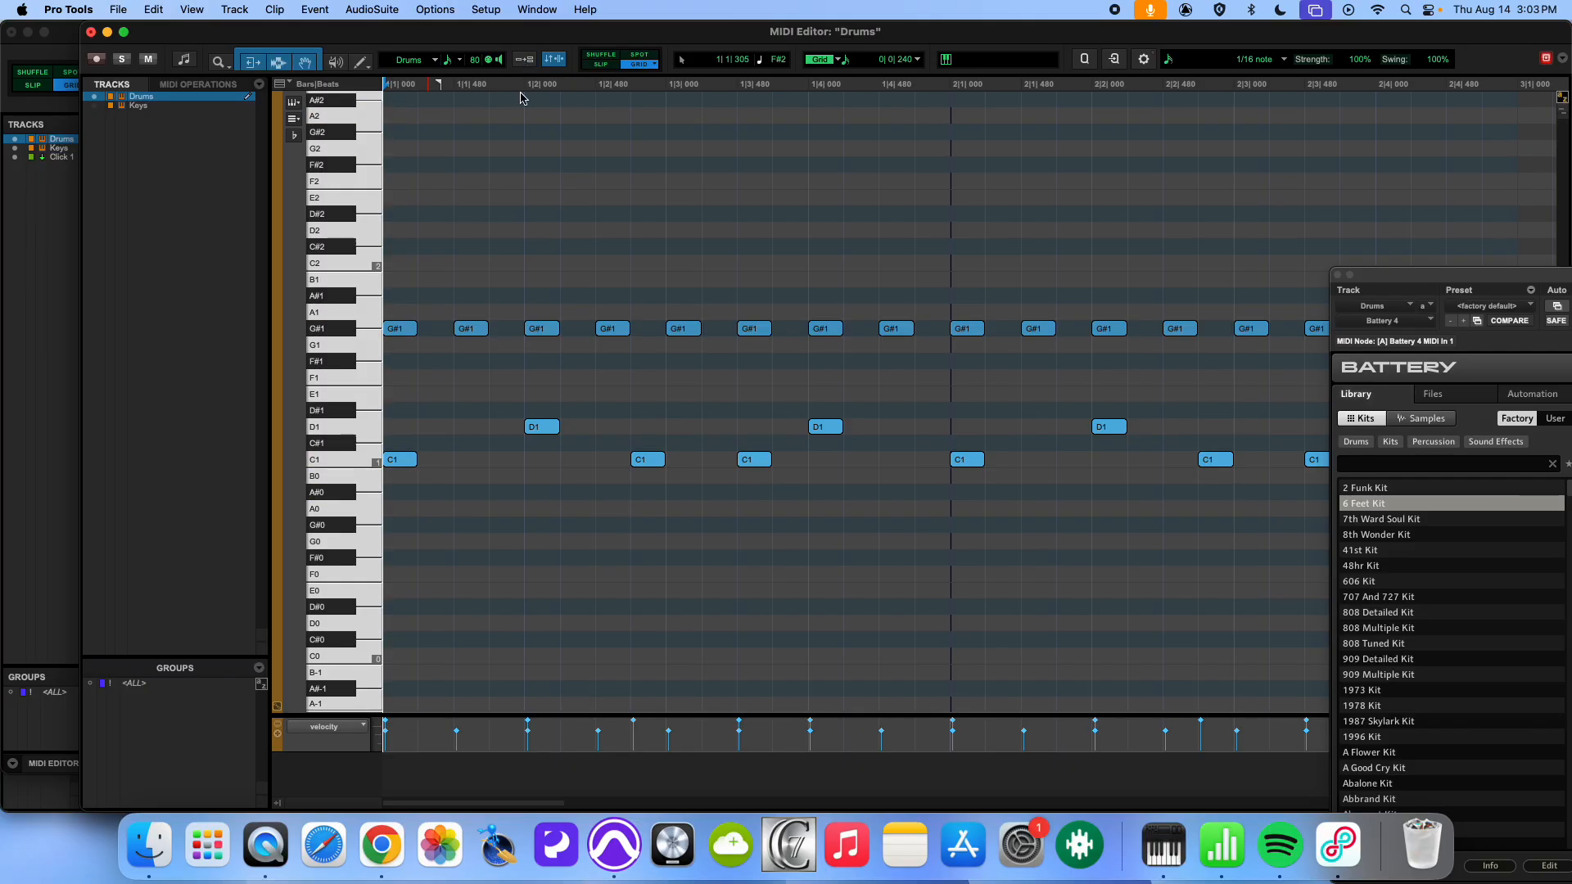
key(space)
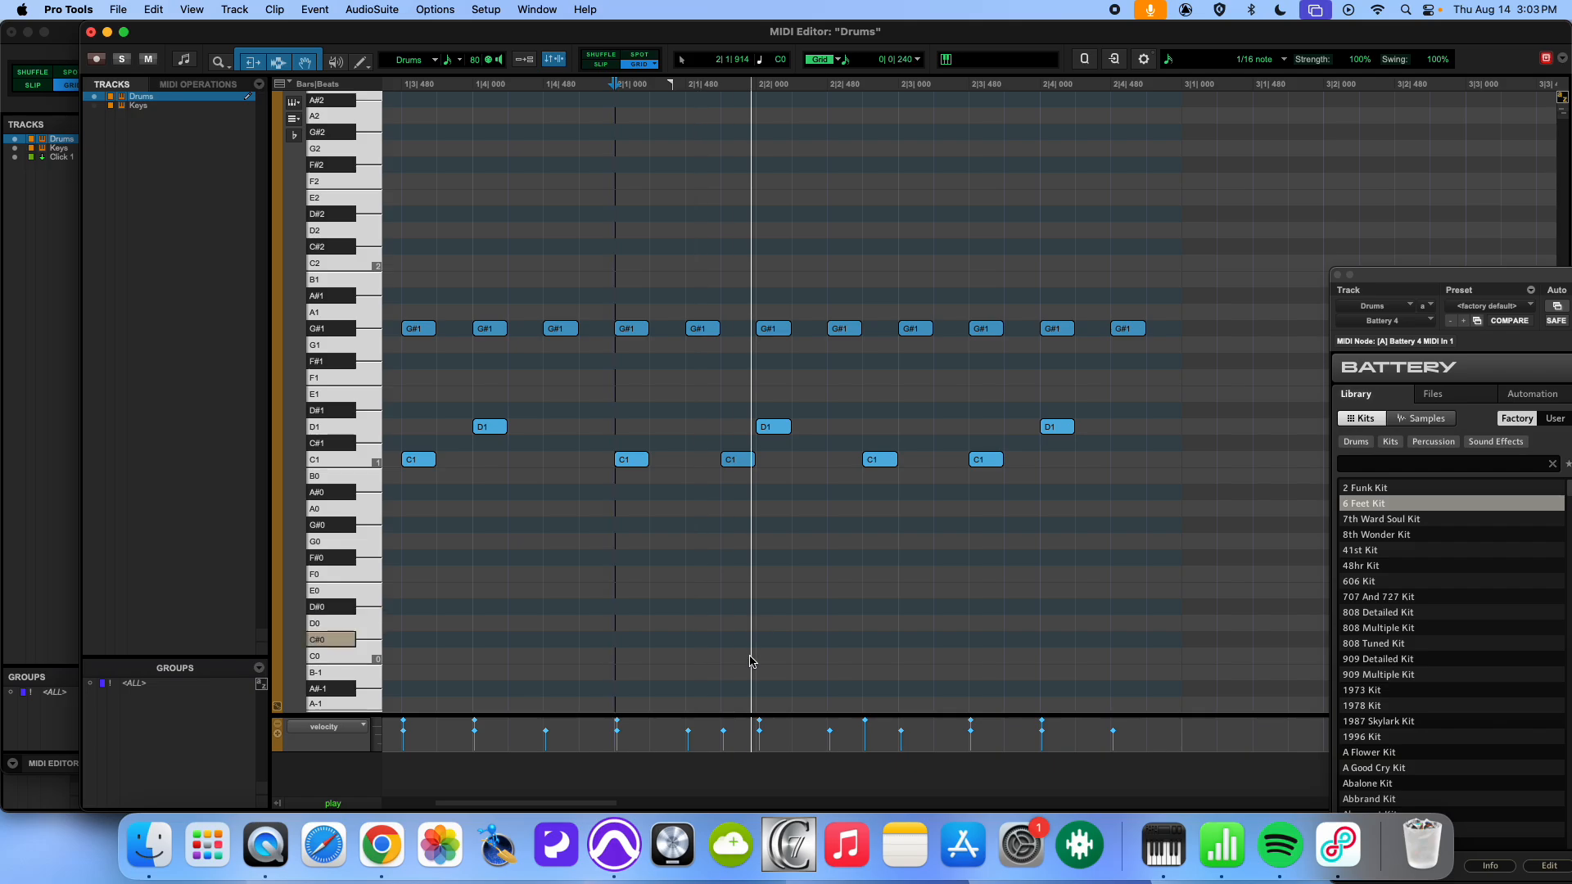
key(space)
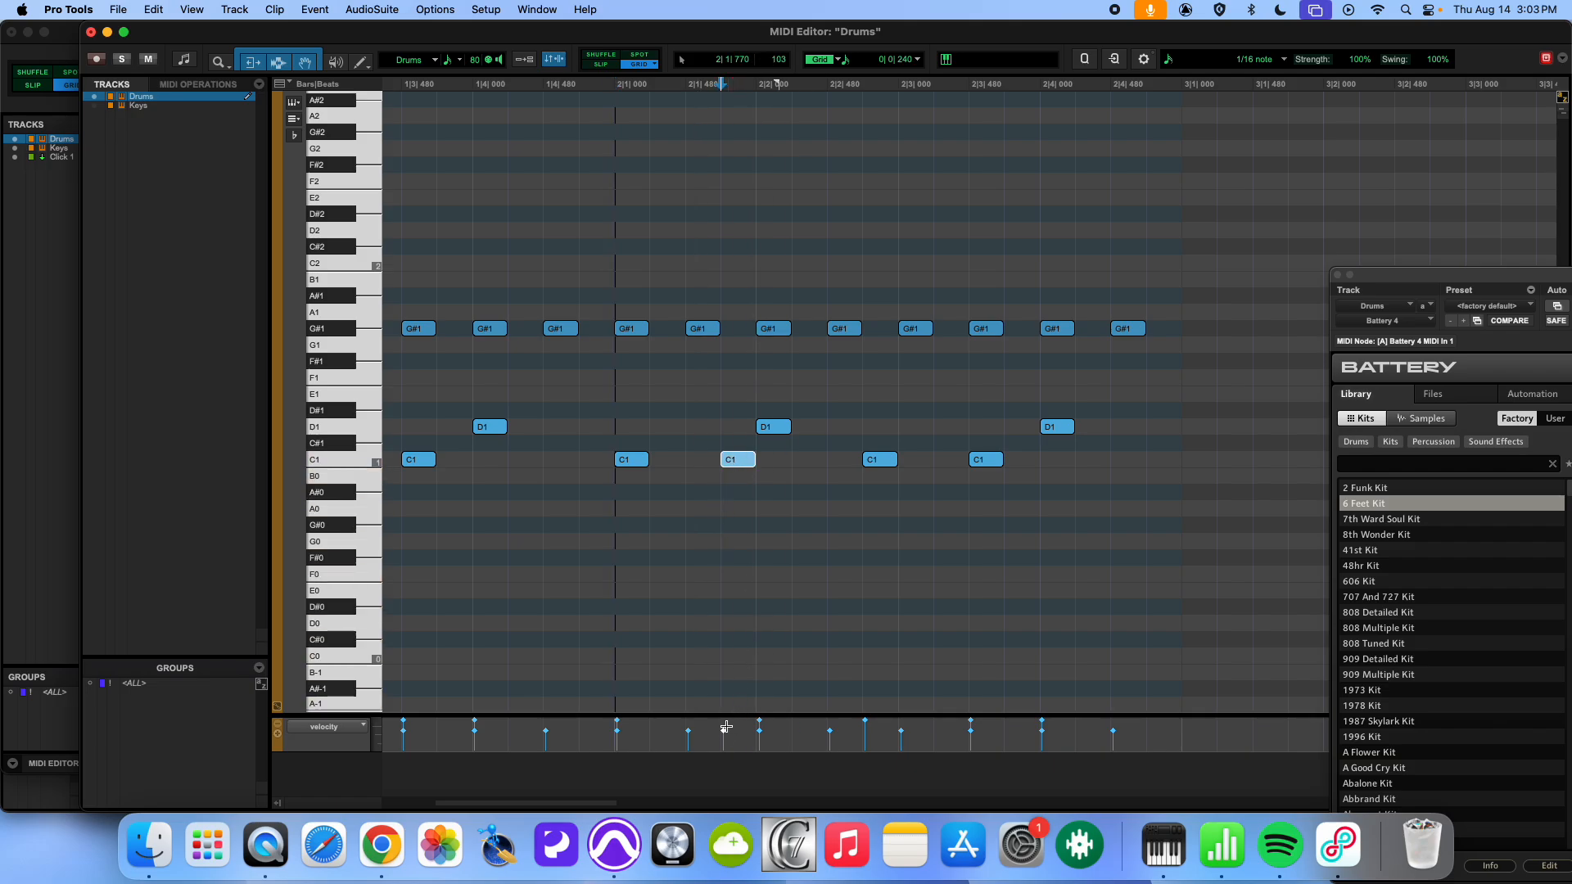
- Draw a C1 kick on the last sixteenth of bar 2 beat 3 and play the pattern from bar 2
key(space)
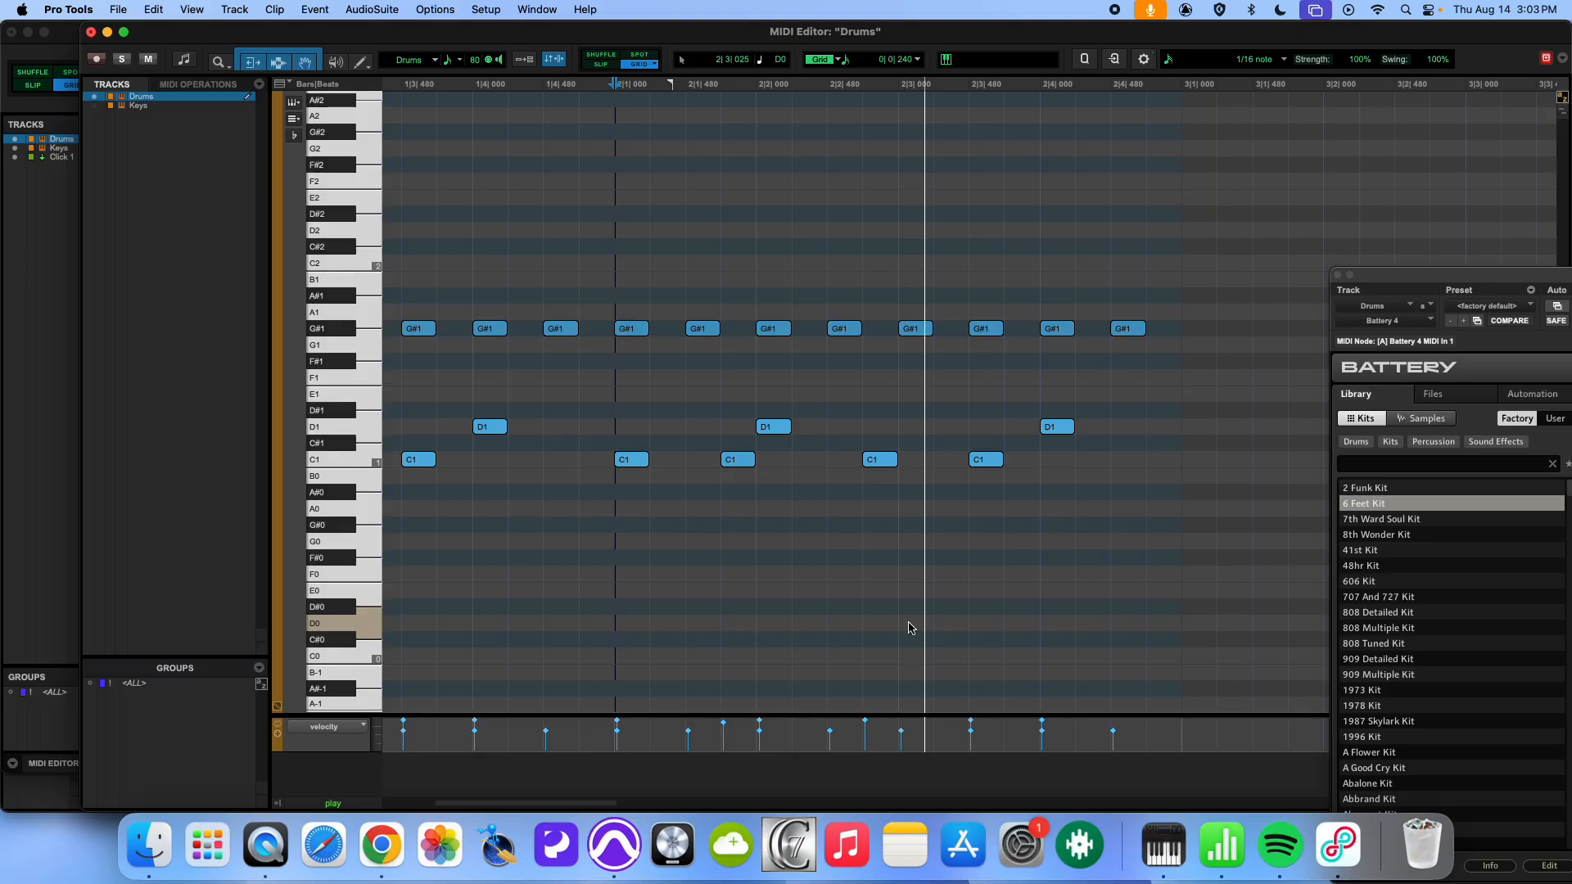
click(1007, 459)
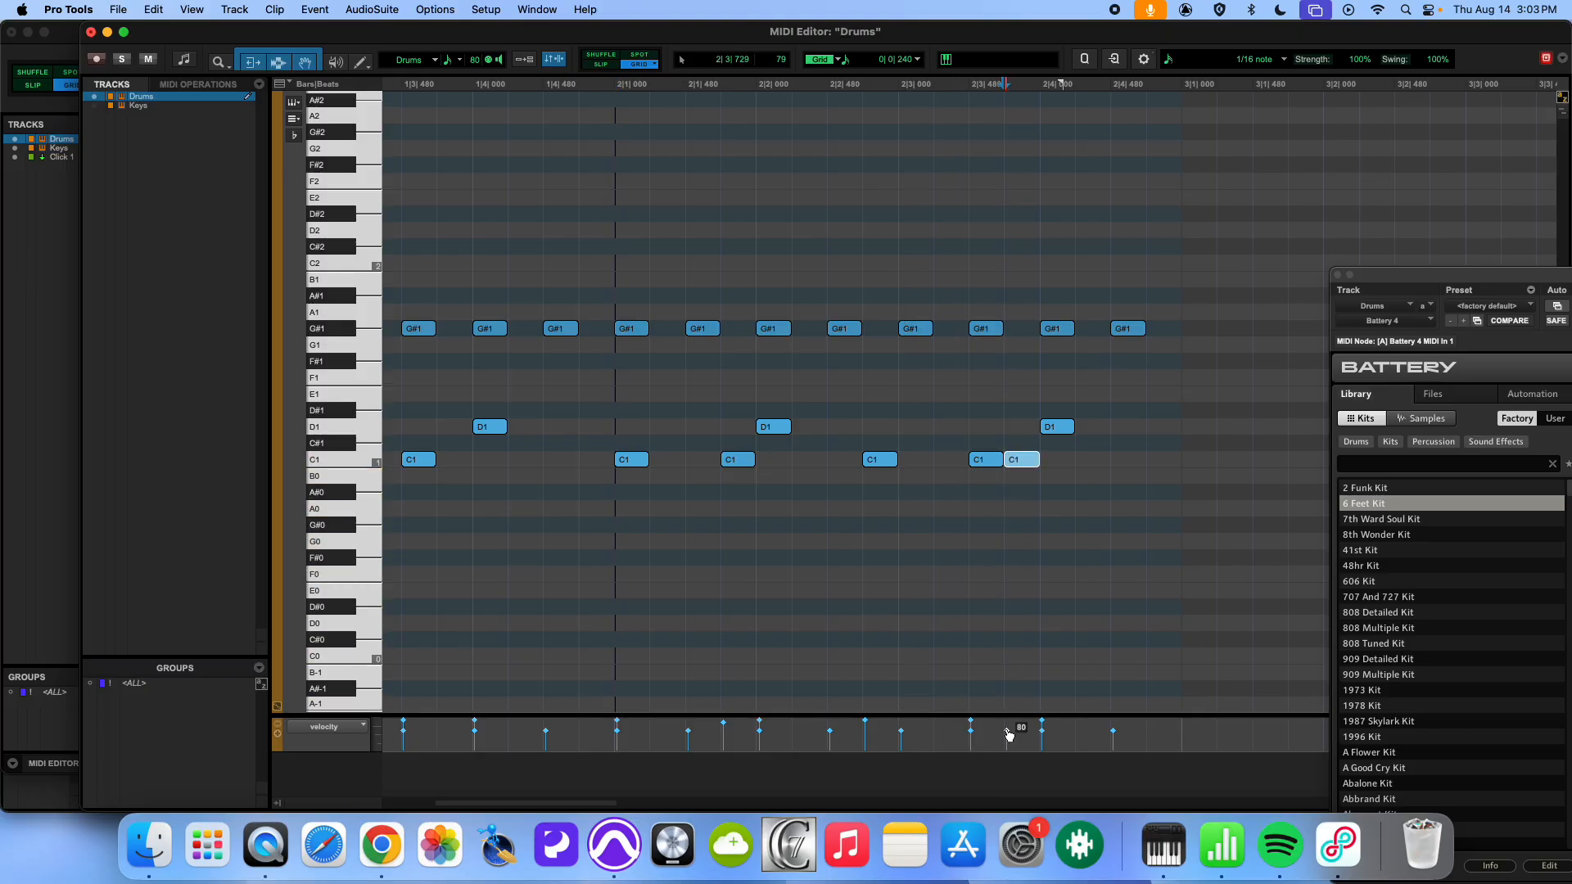
click(614, 432)
key(space)
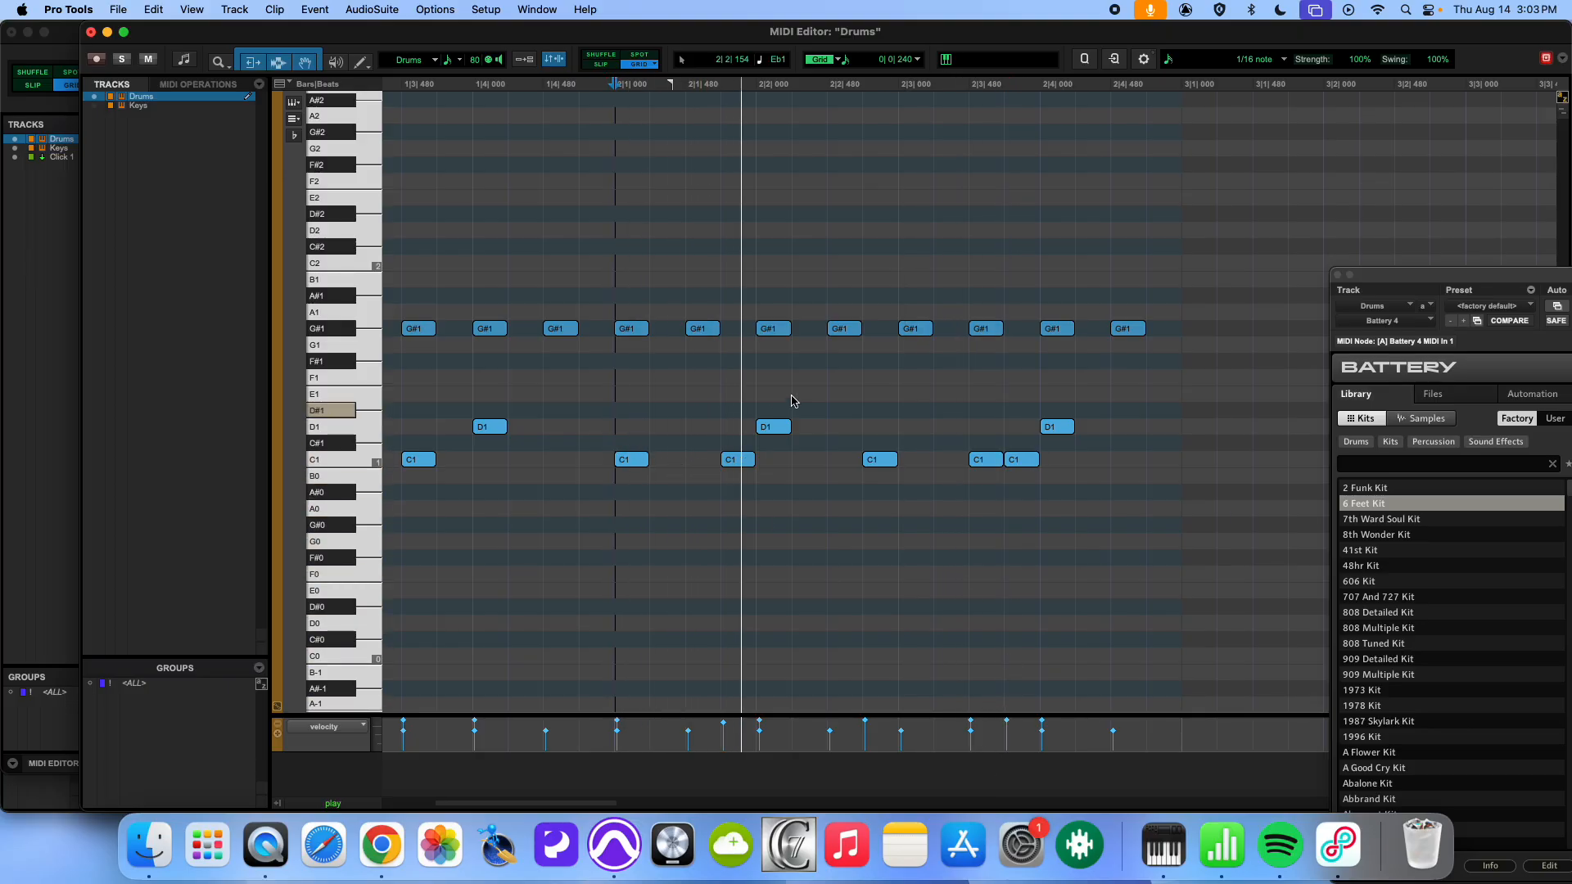
key(space)
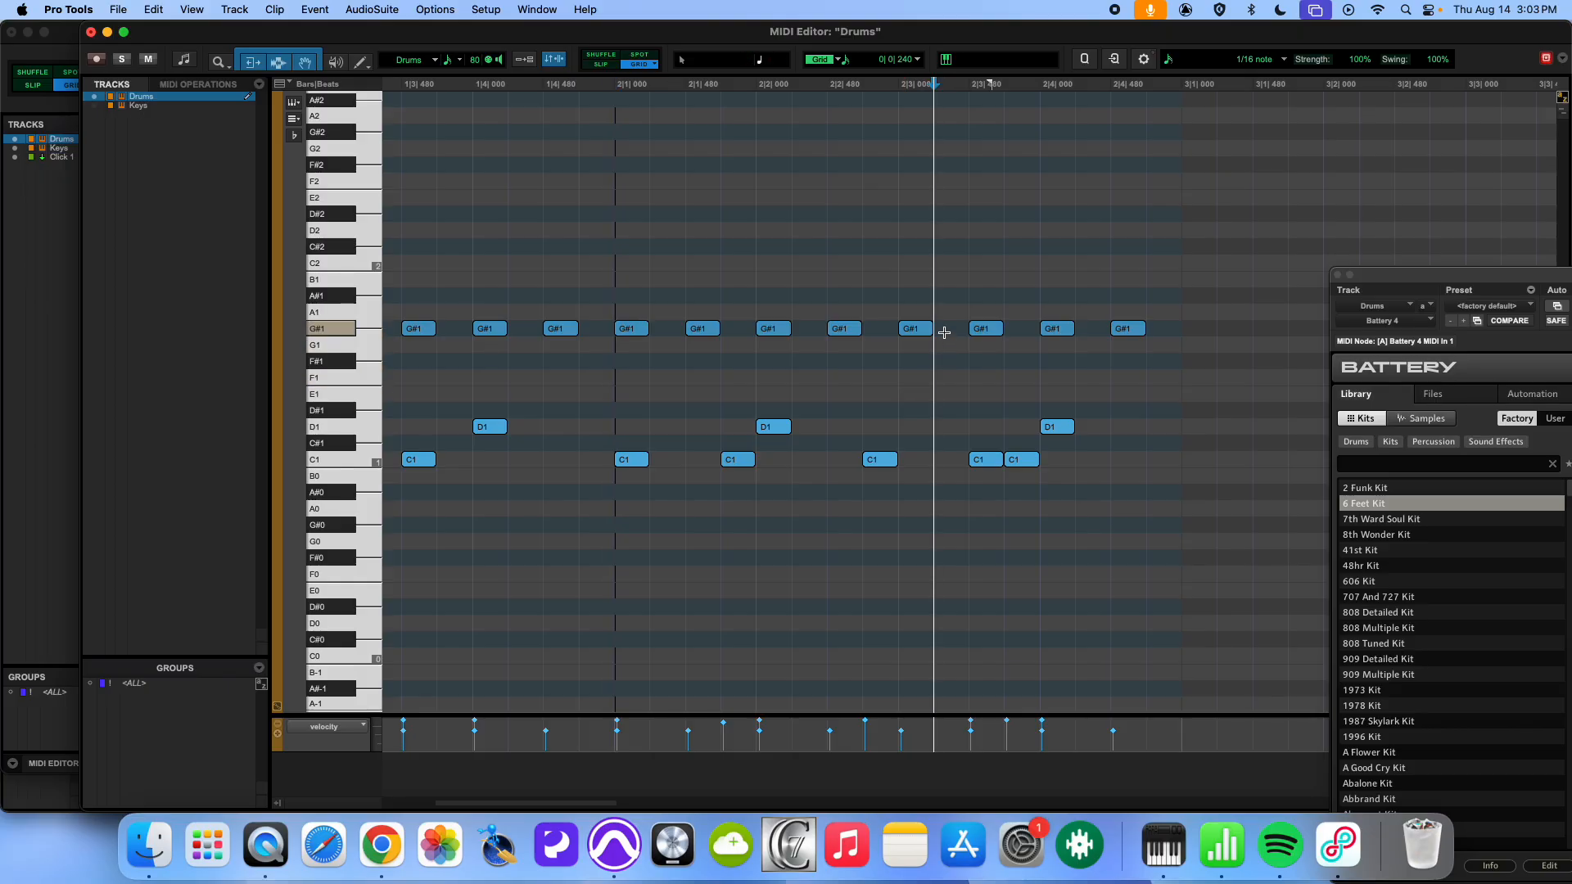
- Draw a G#1 hi-hat on the second sixteenth of bar 2 beat 3 and play the pattern from bar 2
click(942, 329)
click(614, 300)
key(space)
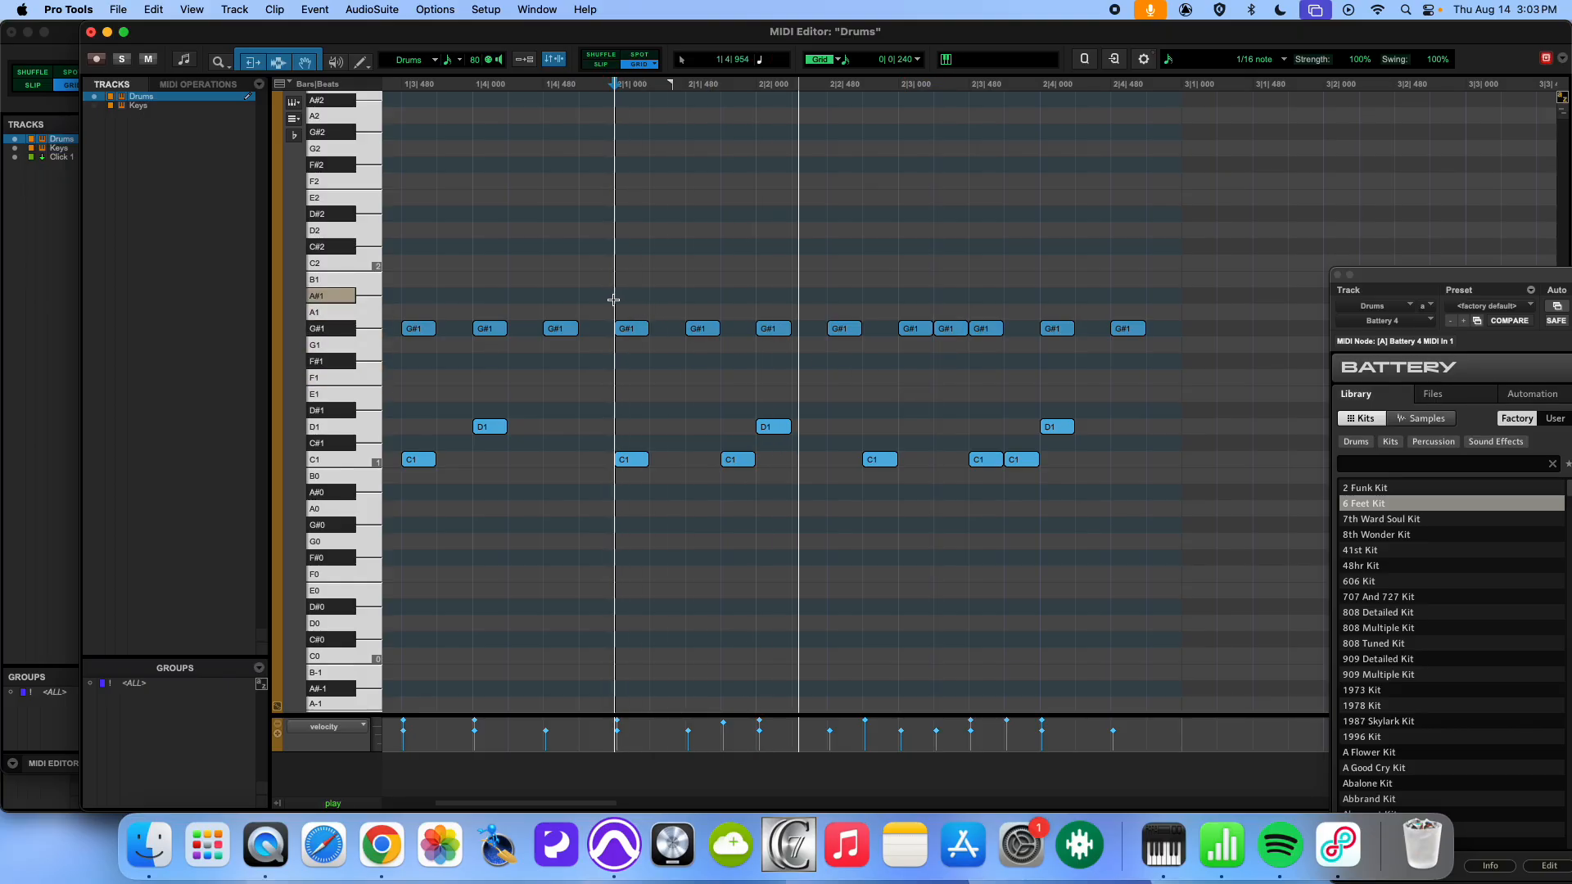
key(space)
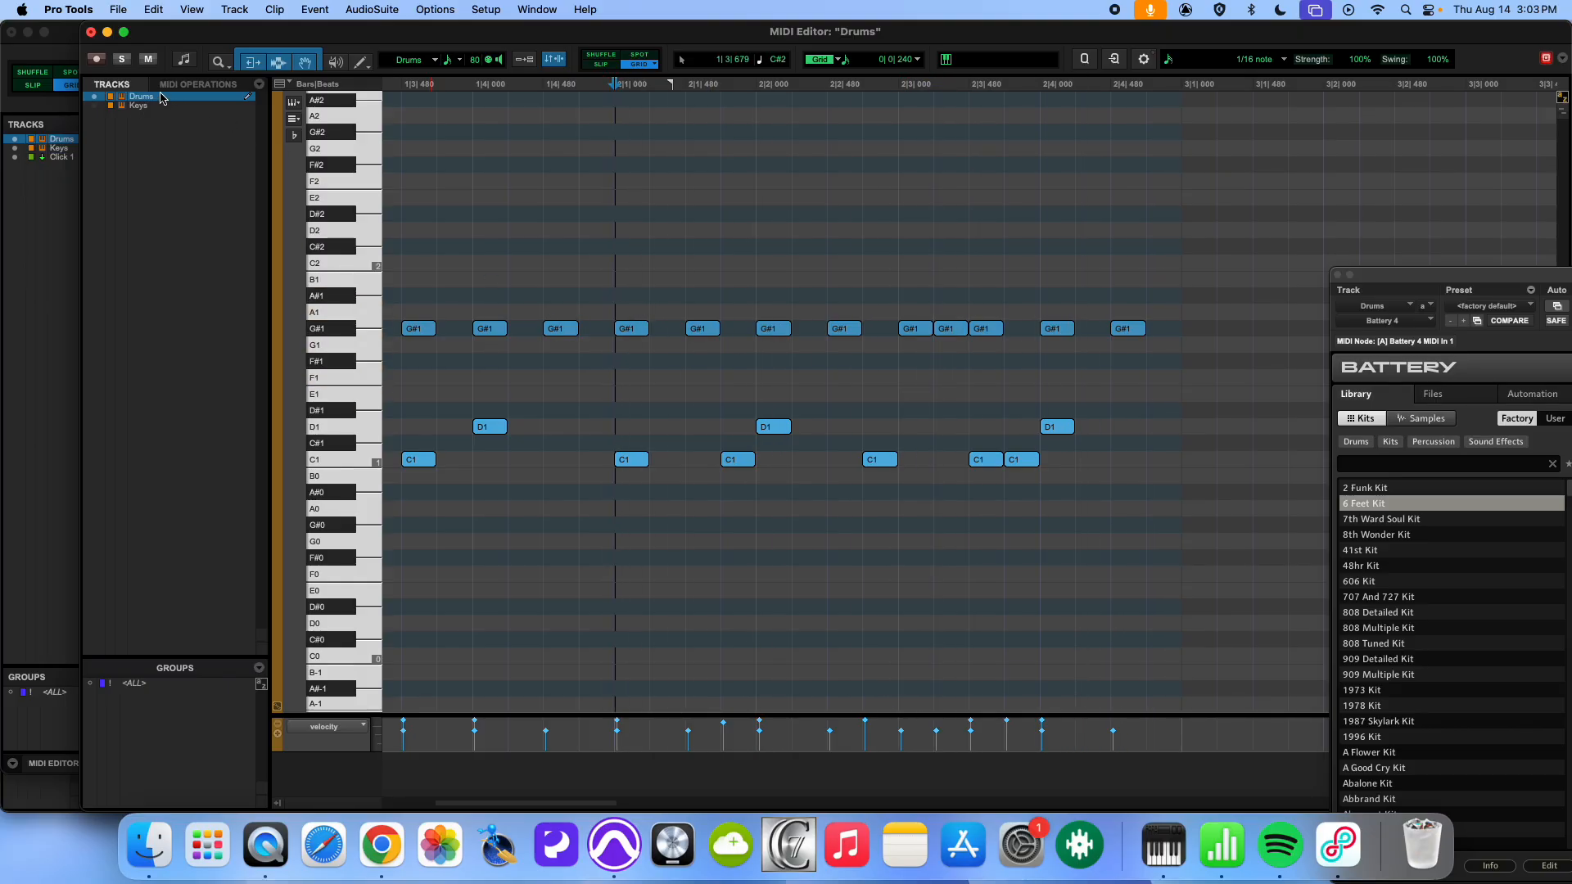
- Close the MIDI Editor and duplicate both Drums clips into bars 3 and 4
click(91, 32)
click(524, 303)
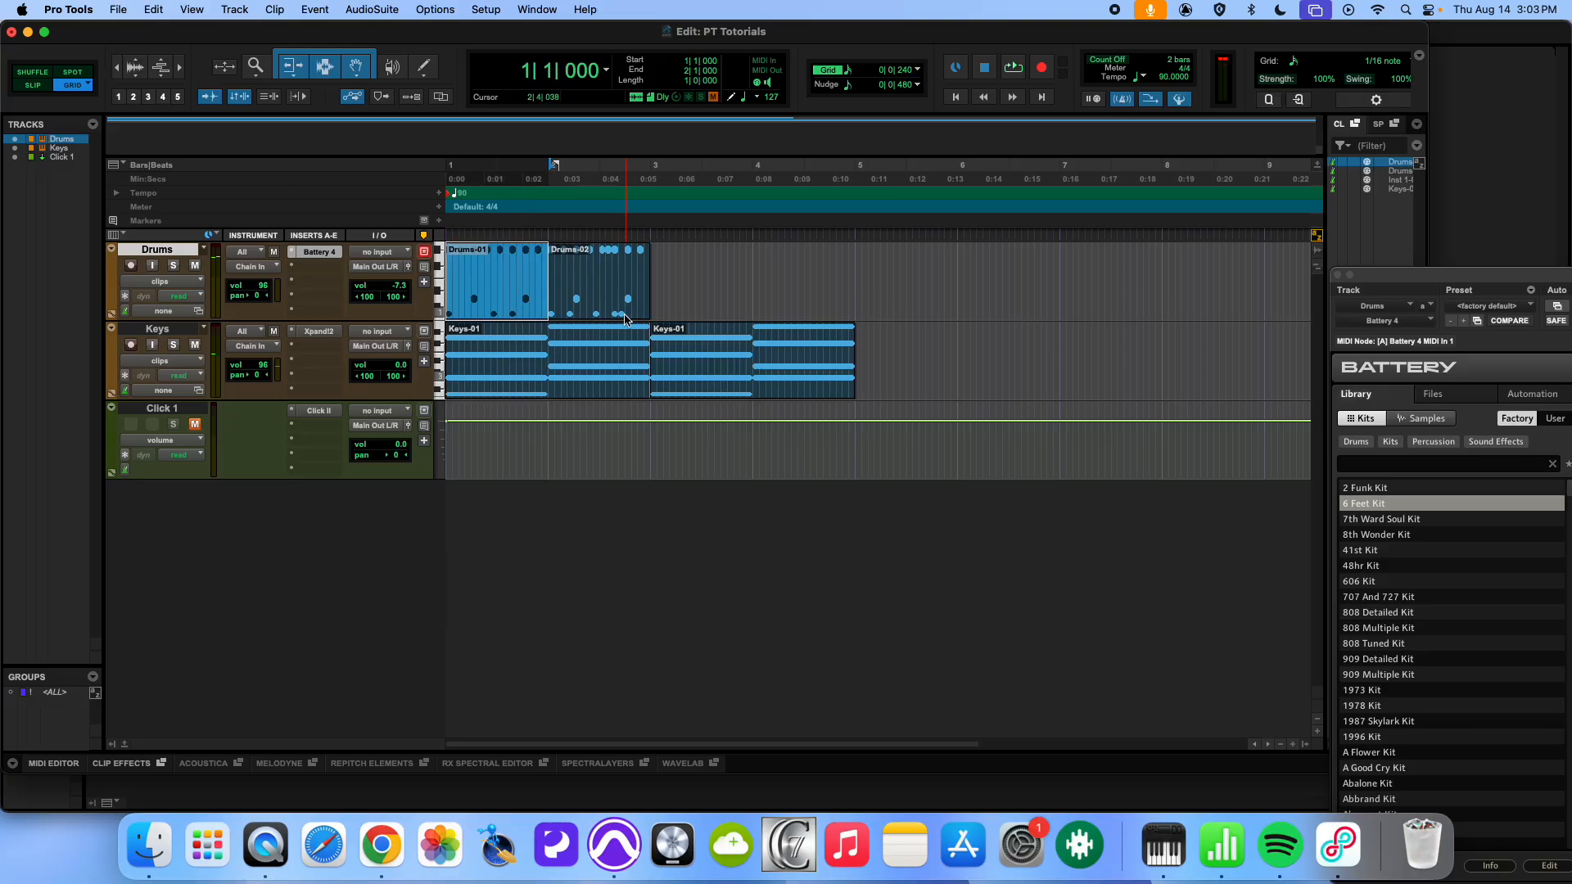
shift+click(614, 316)
key(super+d)
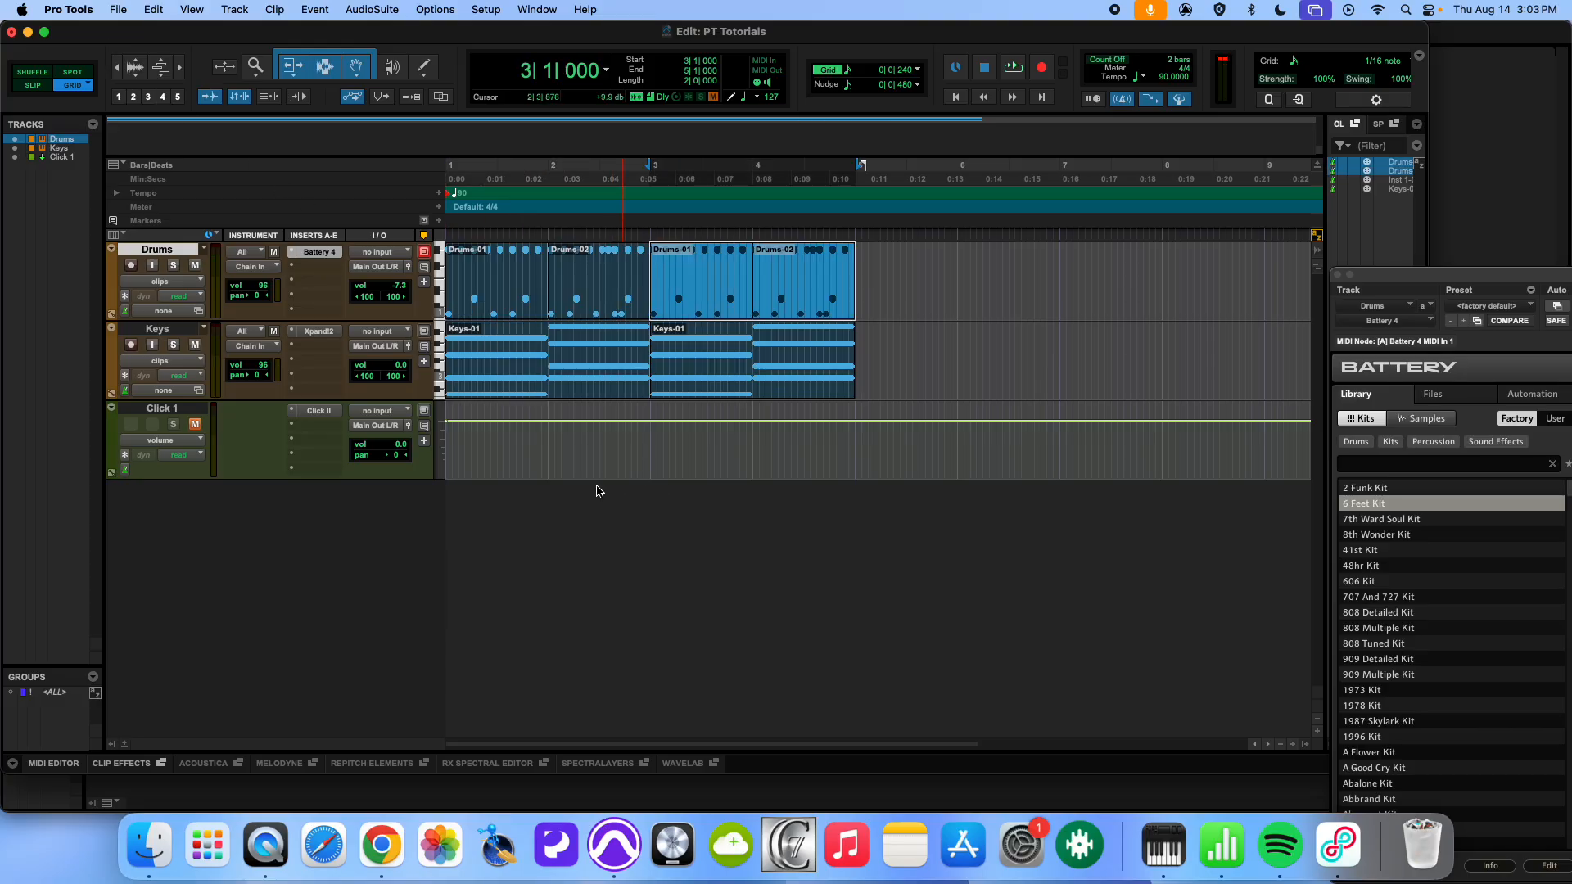
- Play the four-bar Drums and Keys arrangement from the start of the session, and stop playback
key(Return)
key(space)
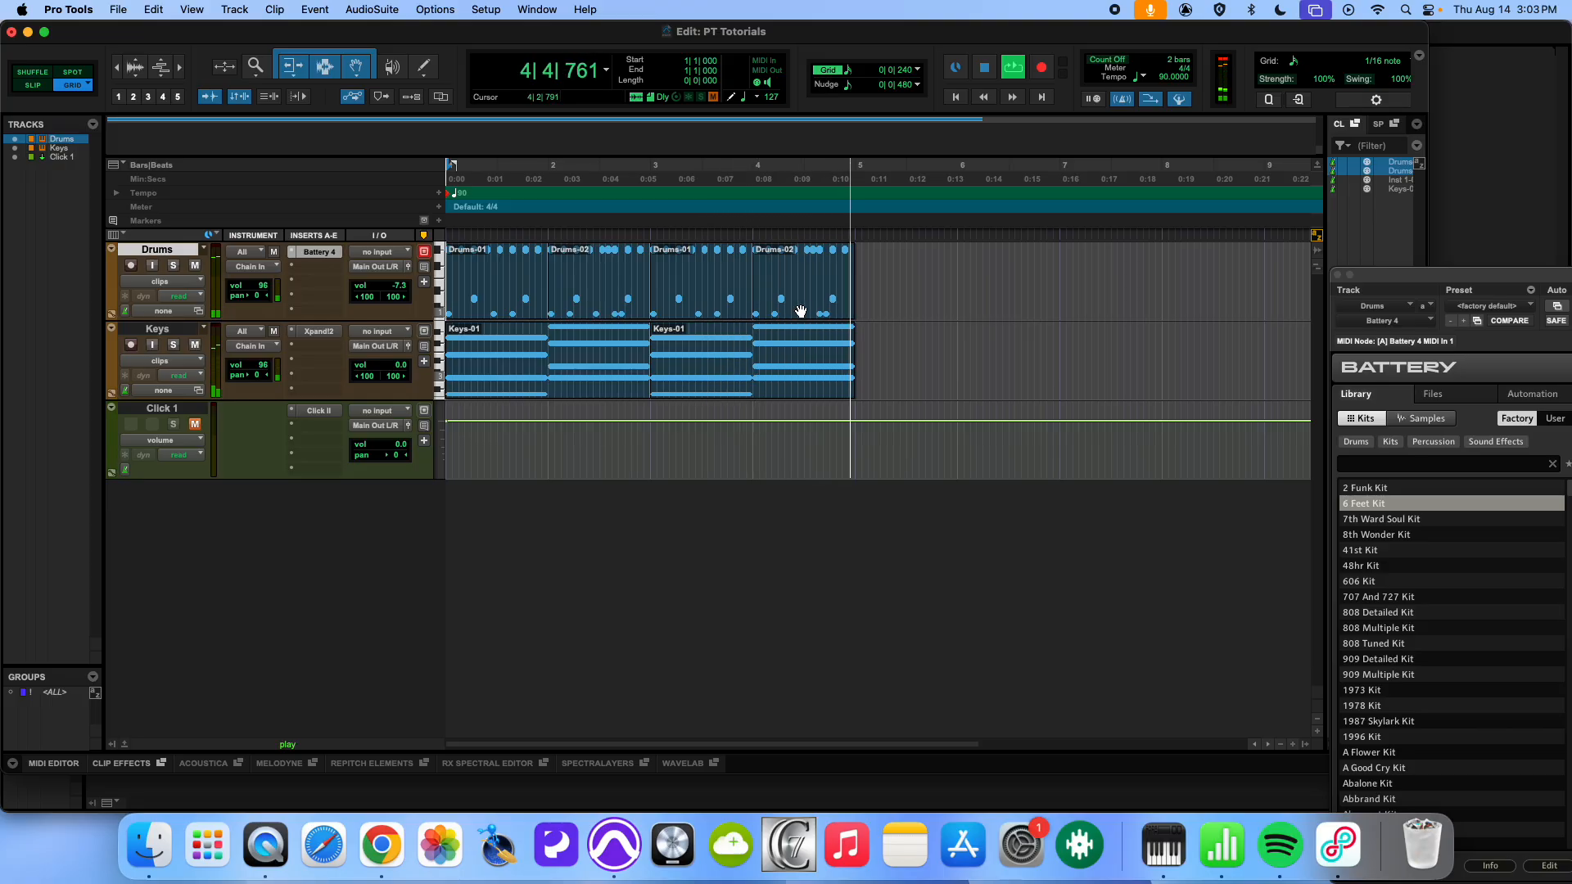
key(space)
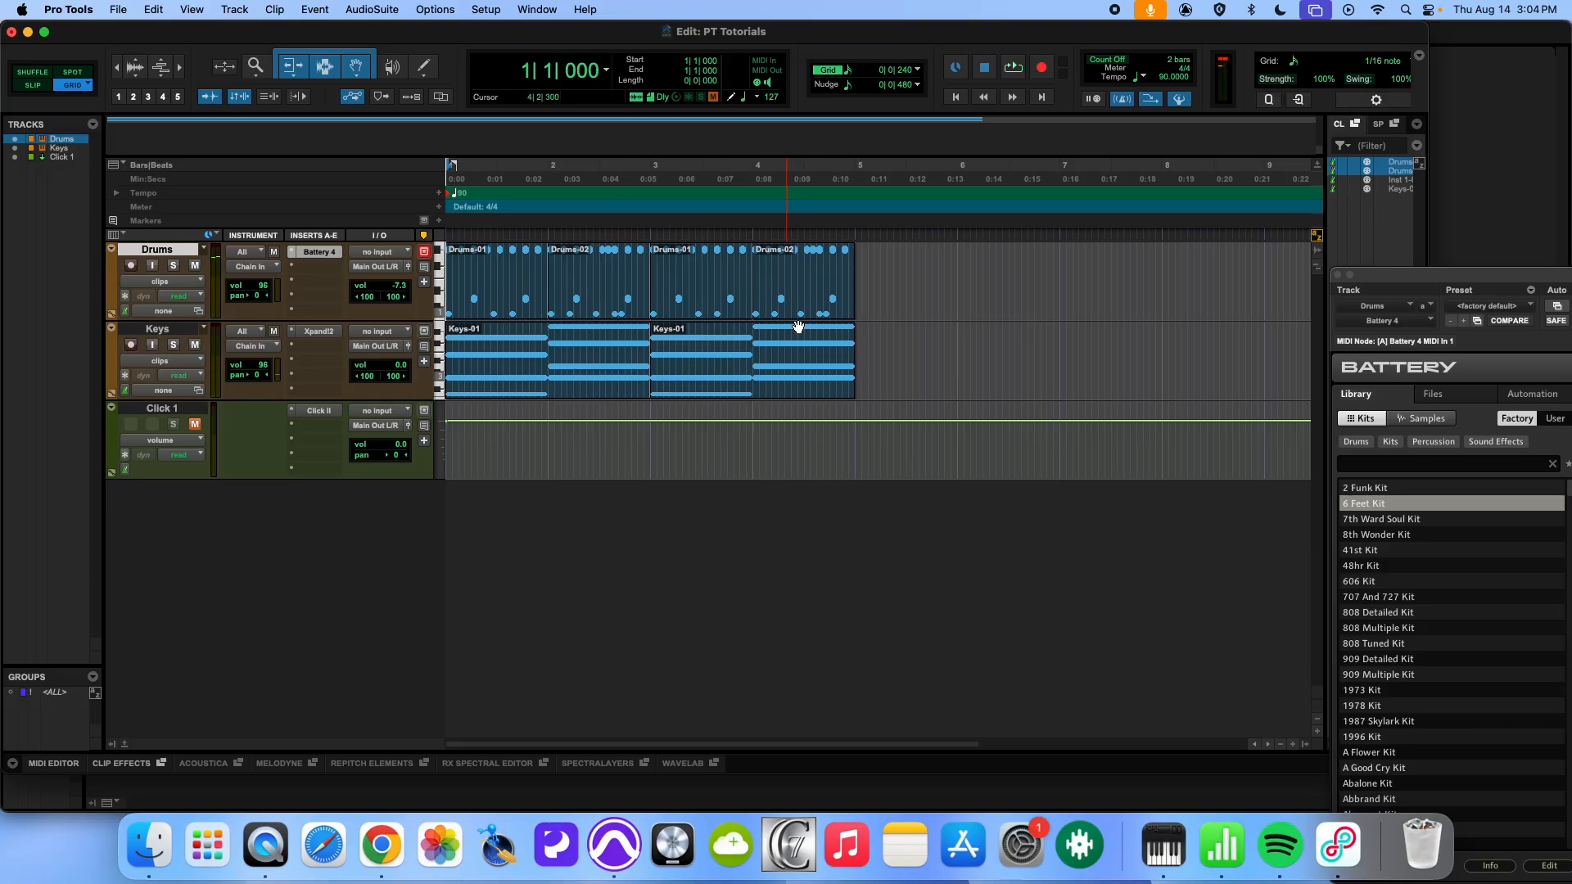